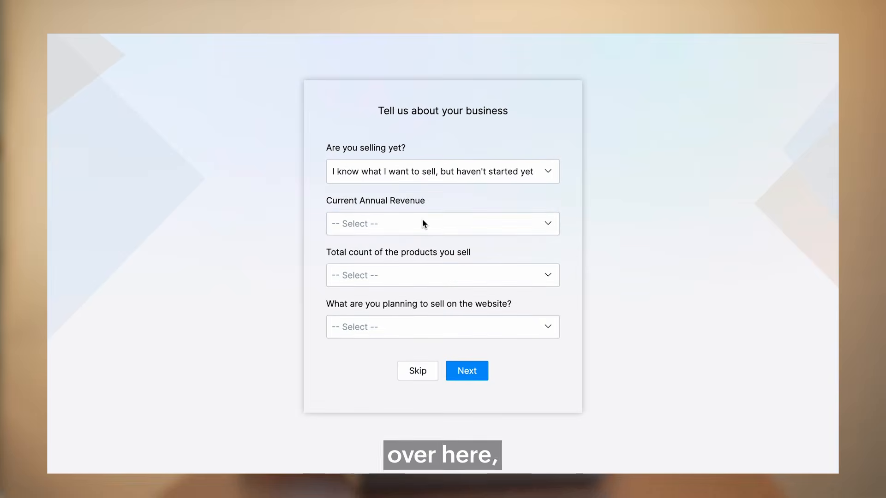
# Complete the business questionnaire with annual revenue <$1K, product count 100 - 500, and Fashion - Clothing, Handicraft & Jewellery, and continue
pyautogui.click(422, 223)
pyautogui.click(423, 249)
pyautogui.click(422, 277)
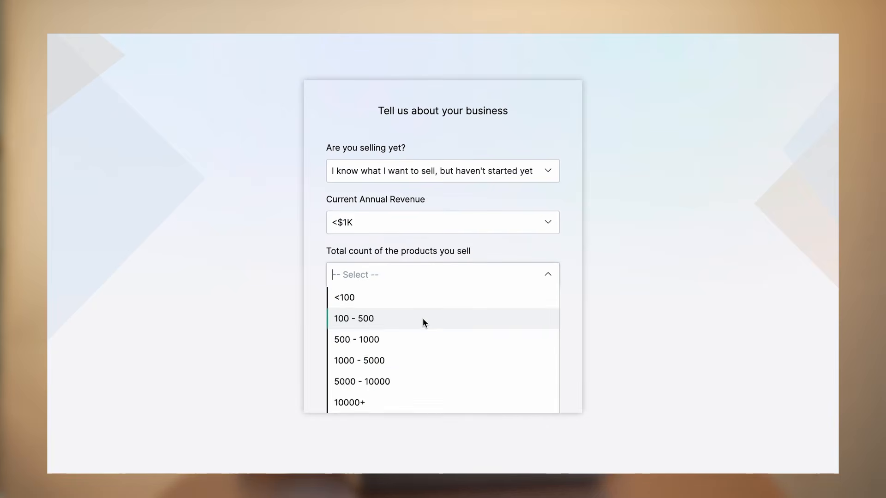
pyautogui.click(422, 318)
pyautogui.click(425, 333)
pyautogui.click(427, 369)
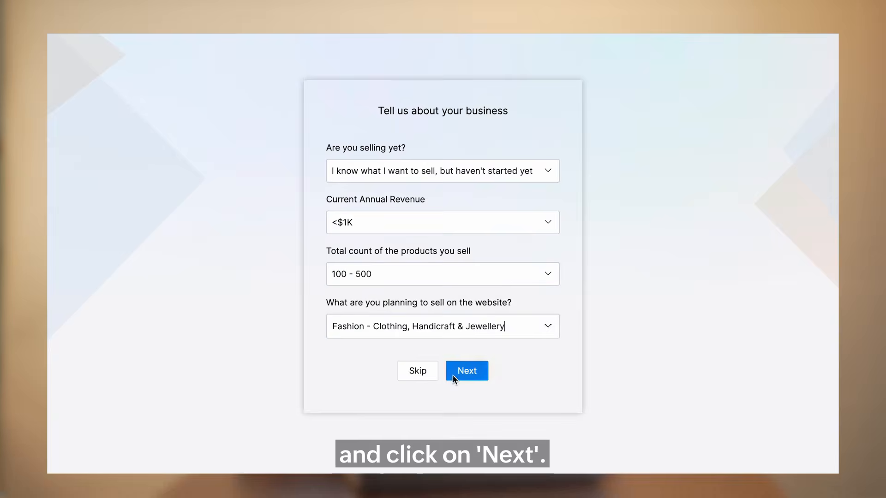
pyautogui.click(464, 373)
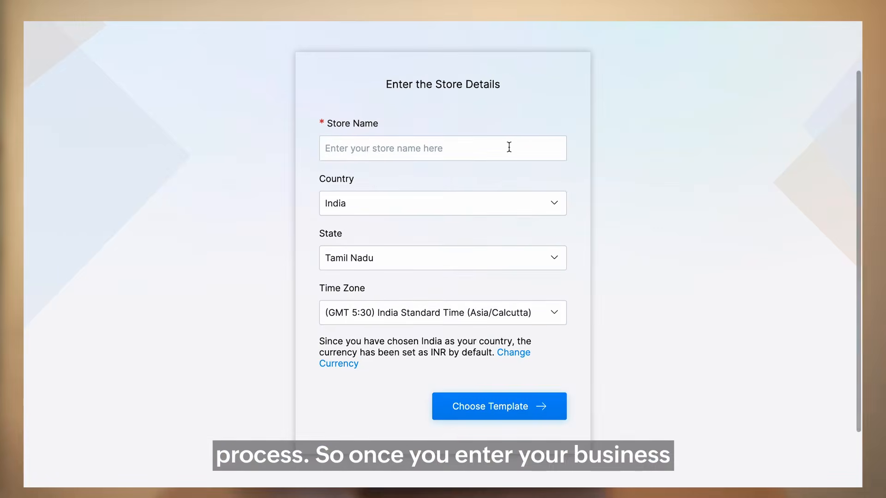
# Enter the store name Zylker, set the country to United States, and proceed to template selection
pyautogui.click(509, 147)
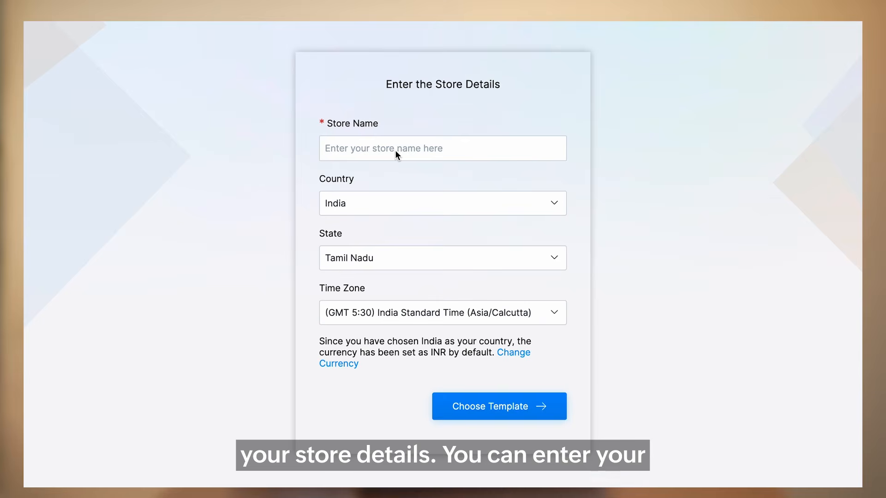
pyautogui.write('Zylker')
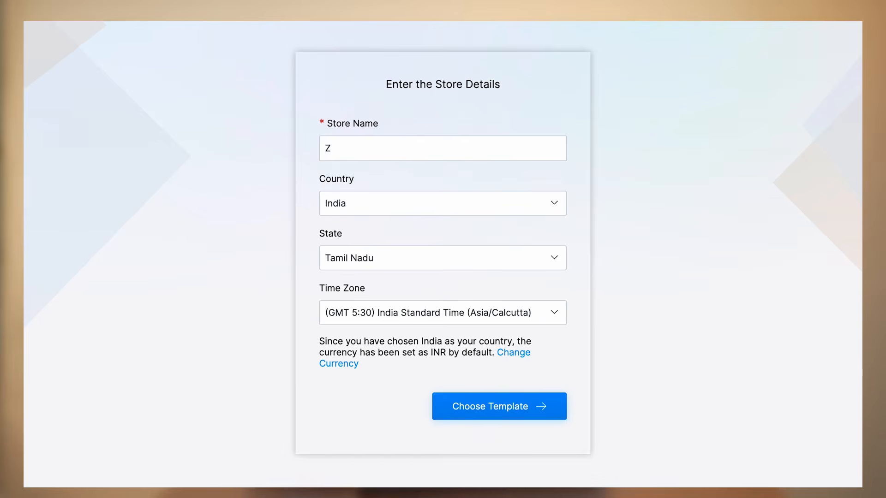
pyautogui.click(420, 205)
pyautogui.write('Unite')
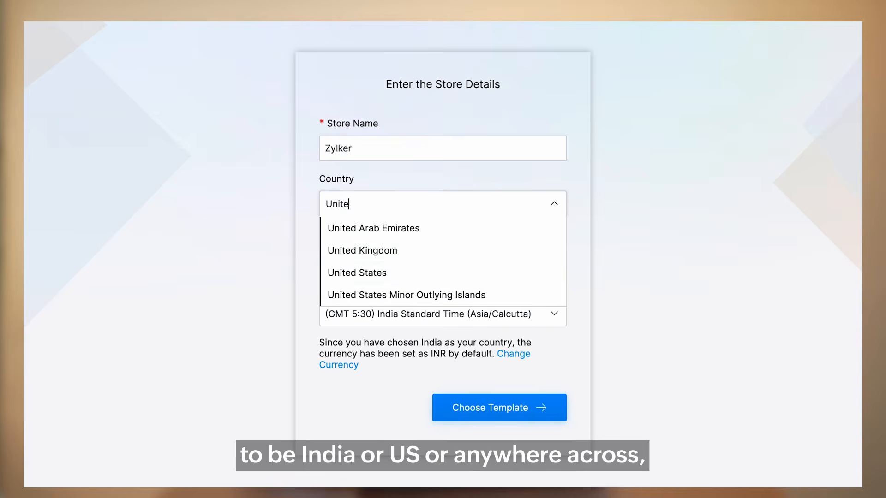
pyautogui.click(425, 272)
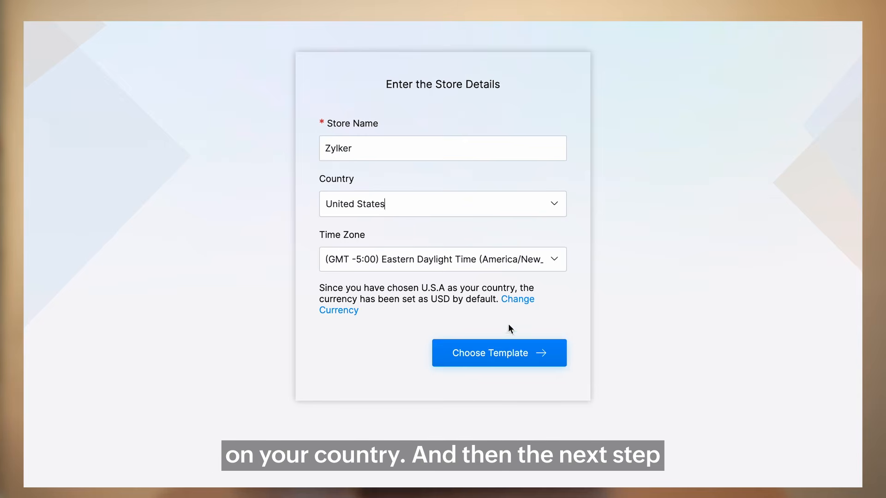
pyautogui.click(494, 352)
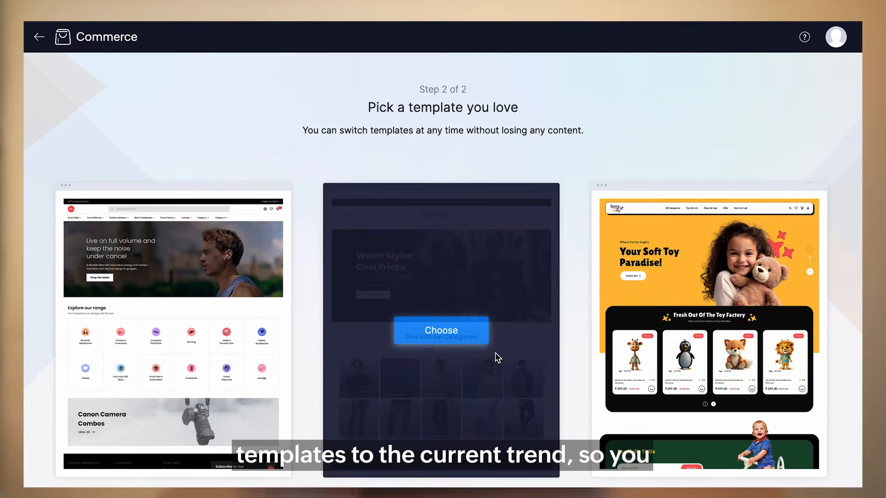
# Browse the store templates on offer
pyautogui.scroll(-4, 579, 310)
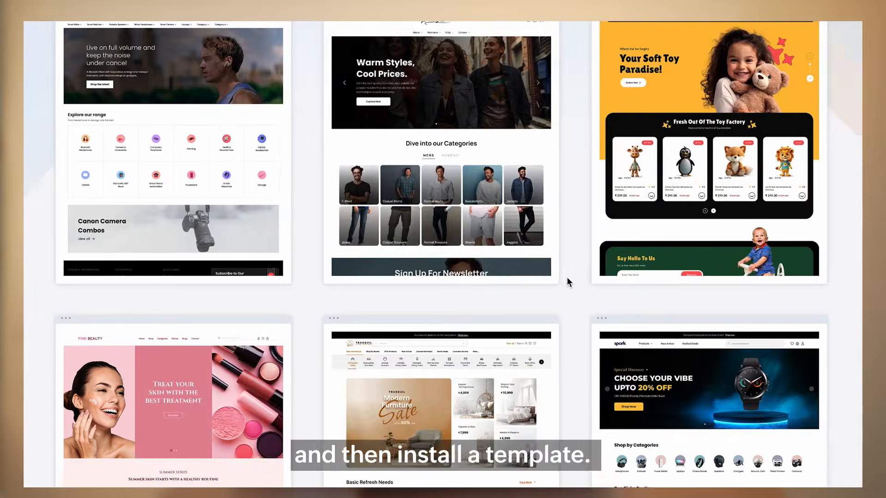
pyautogui.scroll(-10, 572, 277)
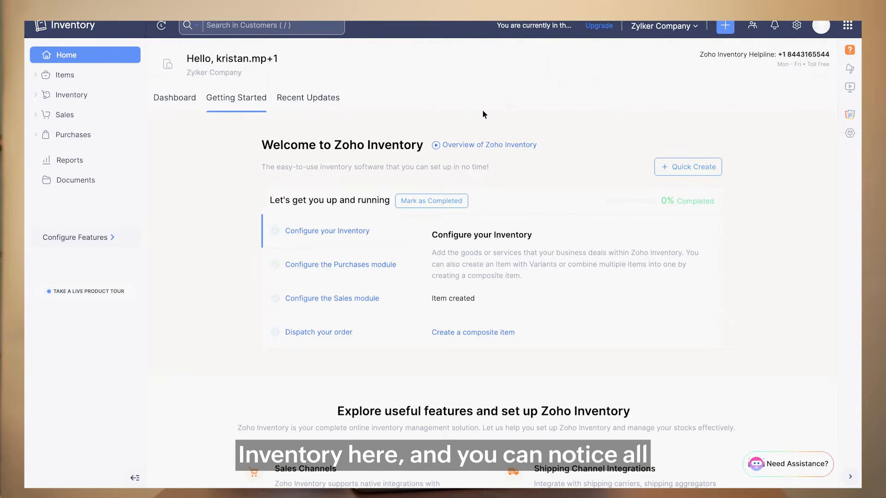
# Switch to Zoho Inventory and open the Items list of the existing organization
pyautogui.click(61, 77)
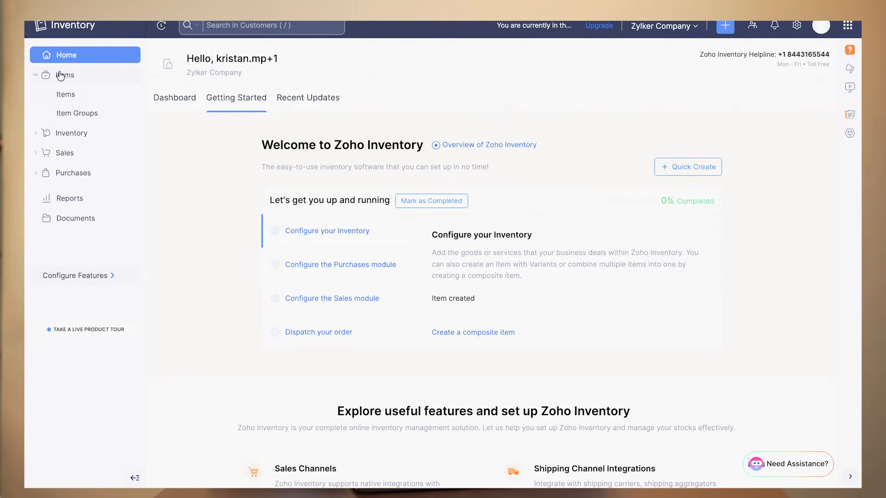
pyautogui.click(65, 94)
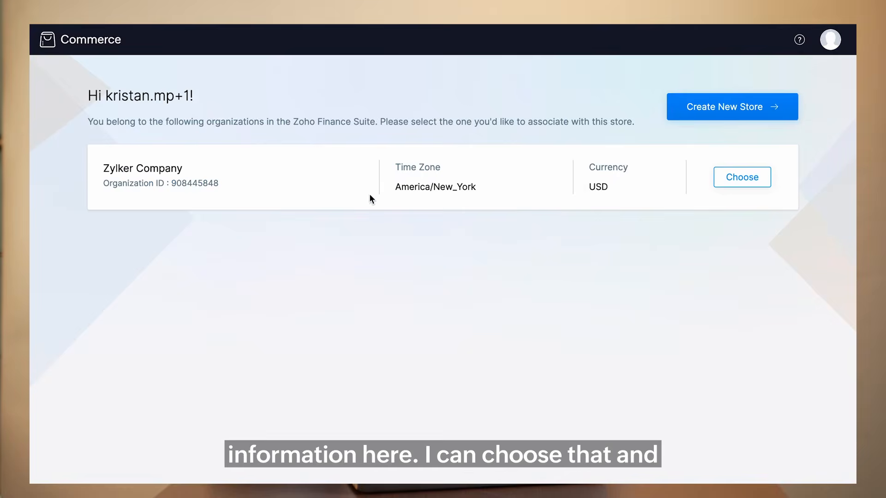
# In Zoho Commerce, associate the store with the Zylker Company organization and choose the "Warm Styles, Cool Prices" fashion template
pyautogui.click(736, 180)
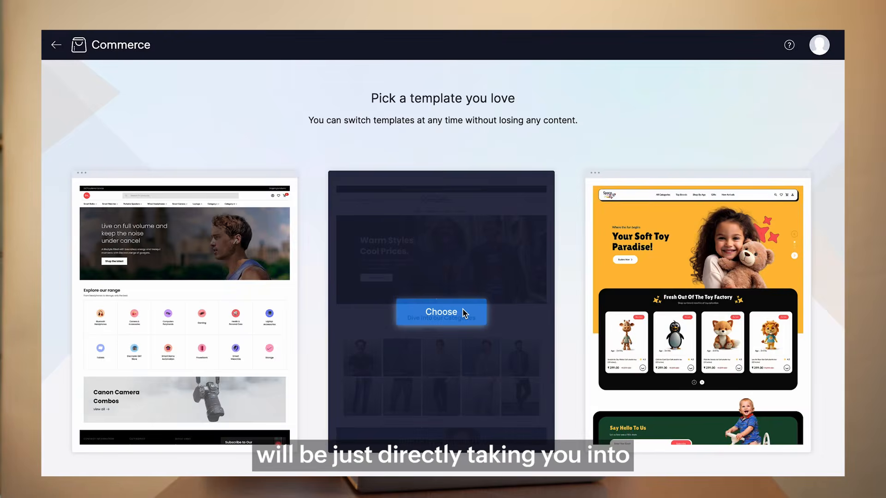
pyautogui.click(463, 314)
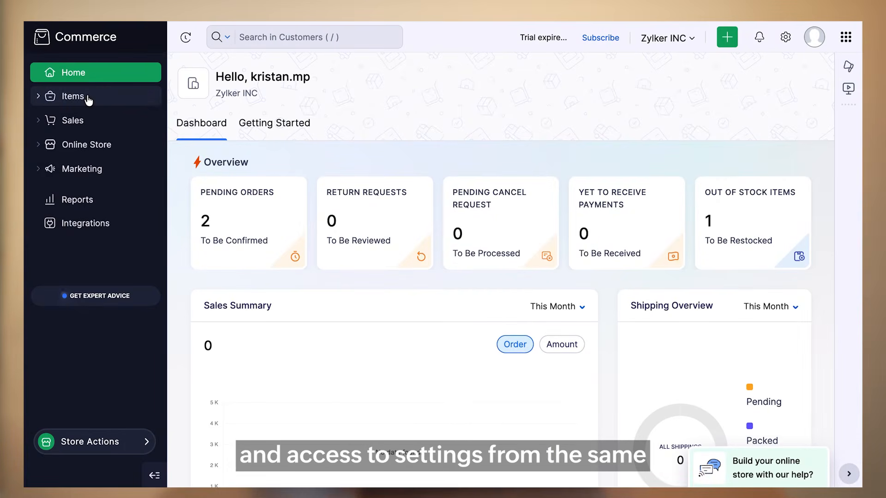
# Look through the Sales and Online Store modules and the All Settings page, and return to the dashboard
pyautogui.click(86, 121)
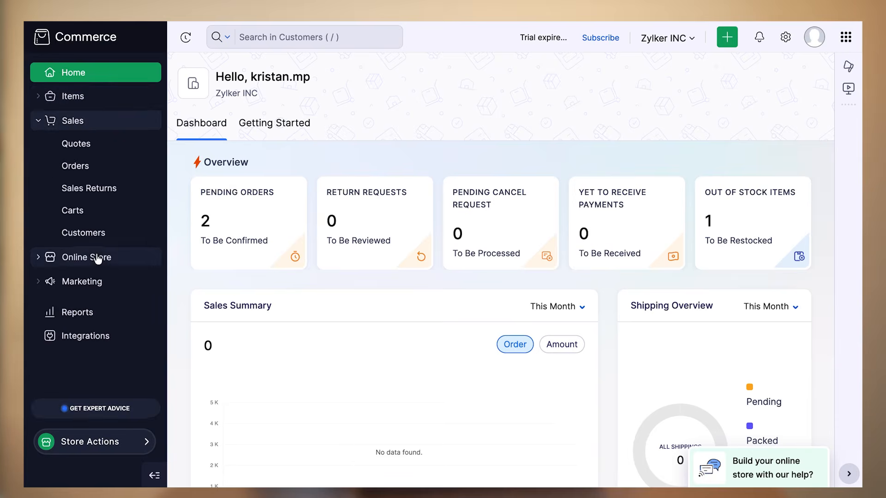
pyautogui.click(97, 256)
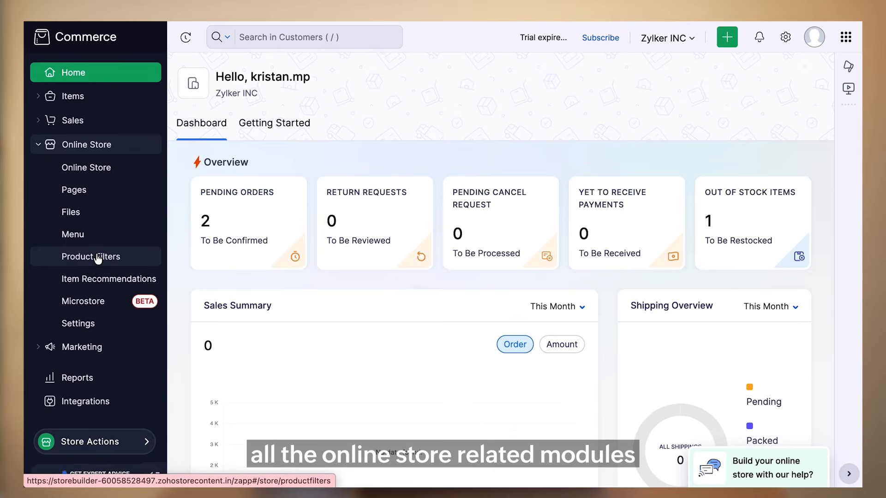
pyautogui.click(786, 38)
pyautogui.scroll(-5, 479, 270)
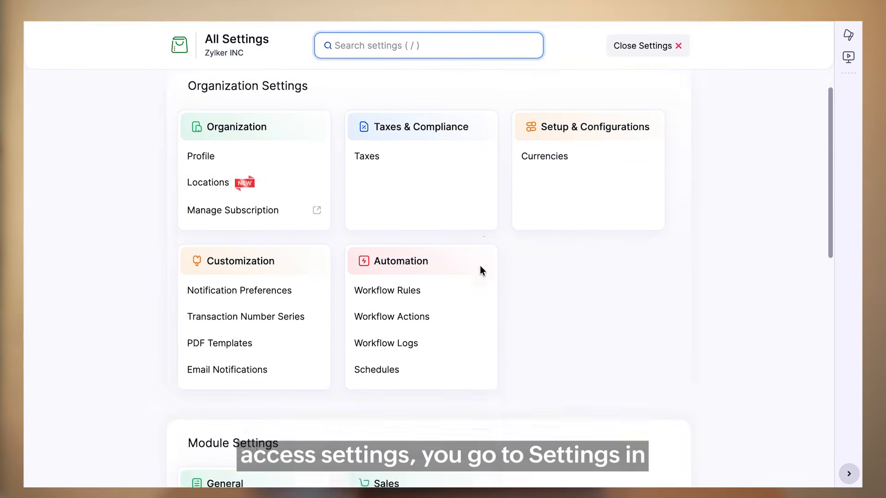
pyautogui.scroll(-8, 479, 267)
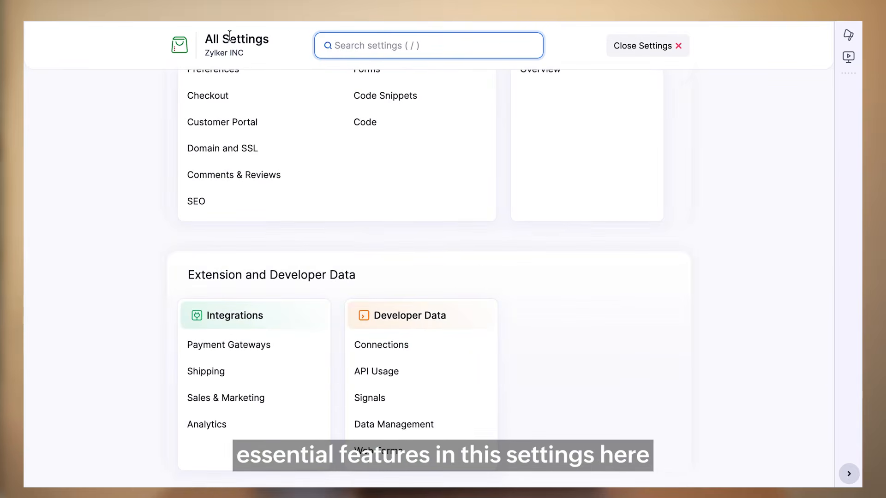
pyautogui.click(178, 45)
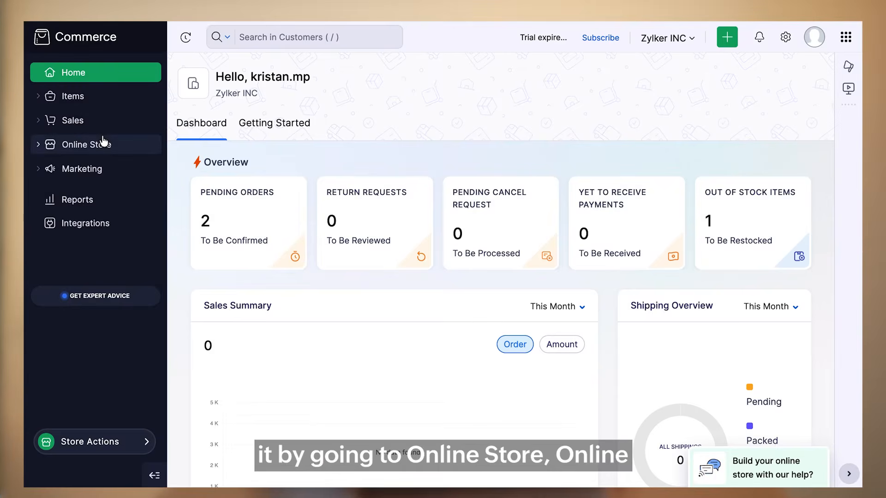
# Open the theme library of the online store
pyautogui.click(104, 143)
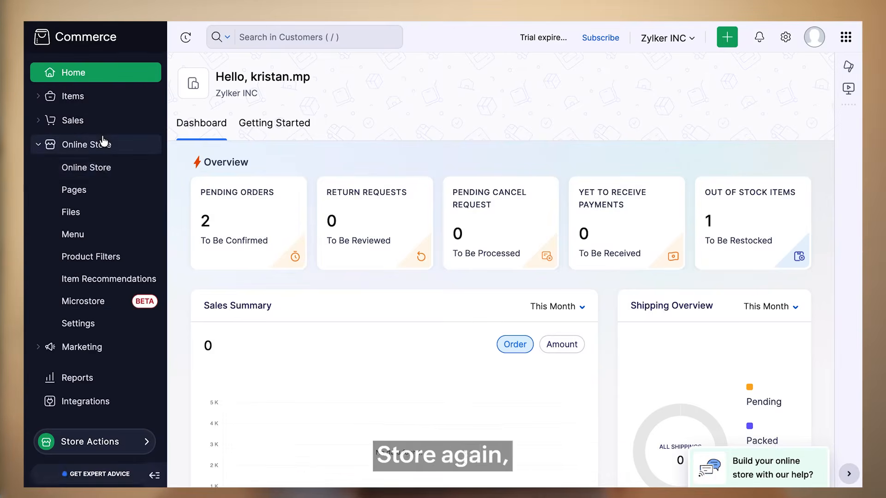
pyautogui.click(100, 169)
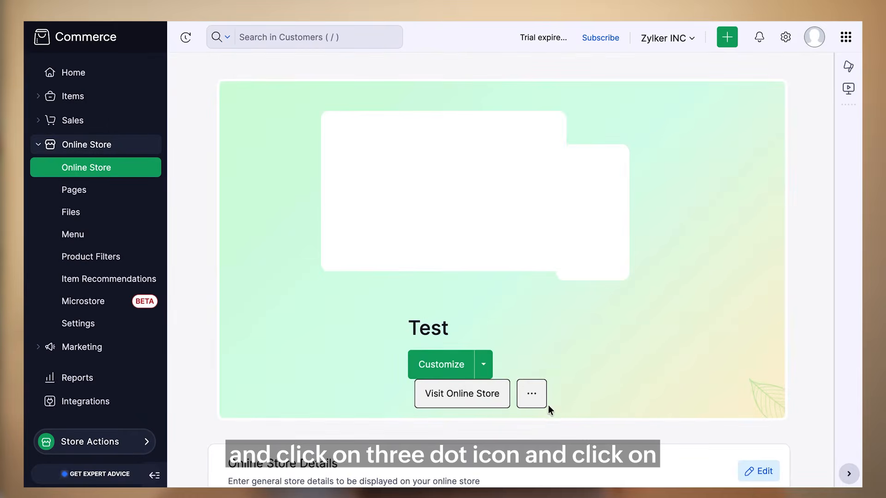
pyautogui.click(530, 395)
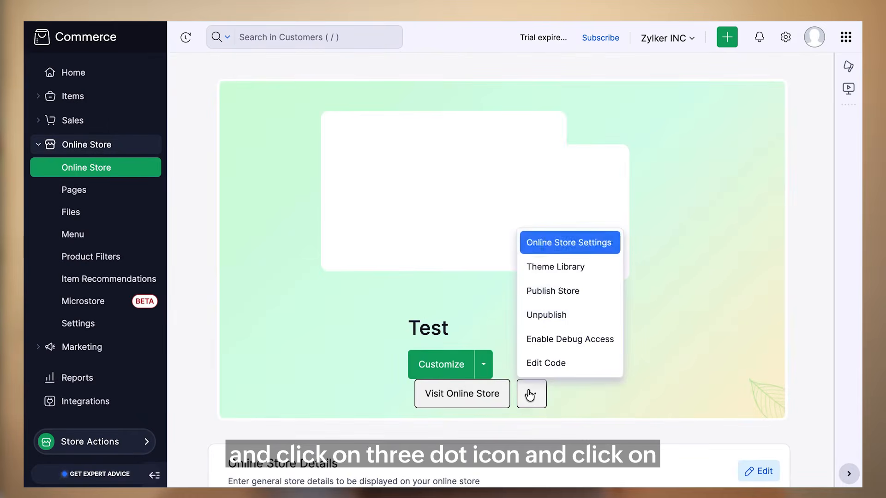
pyautogui.click(552, 267)
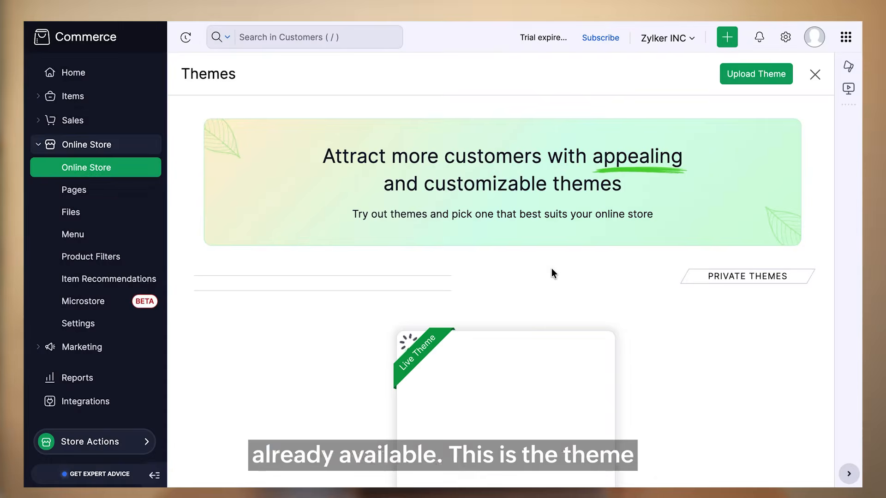
# Browse the available themes and install the multi-category B2BIZMART theme at the end of the library
pyautogui.scroll(-5, 552, 267)
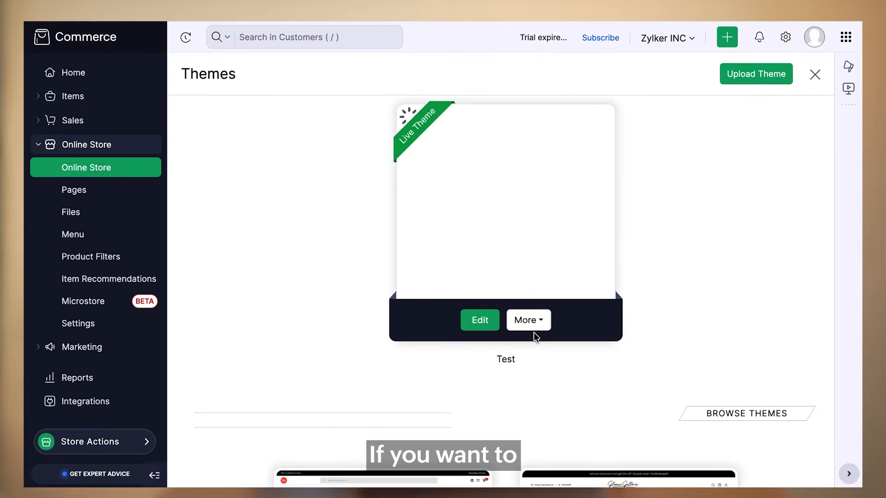
pyautogui.scroll(-1, 534, 333)
pyautogui.scroll(-6, 534, 332)
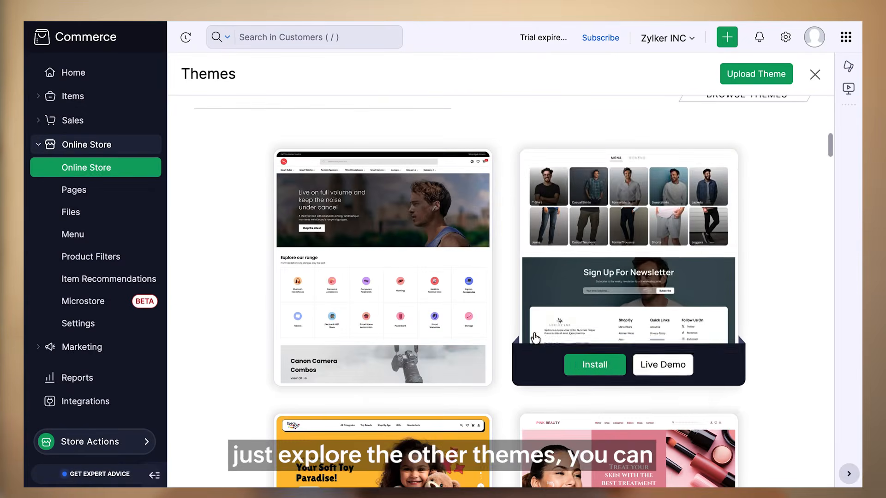
pyautogui.scroll(-3, 416, 339)
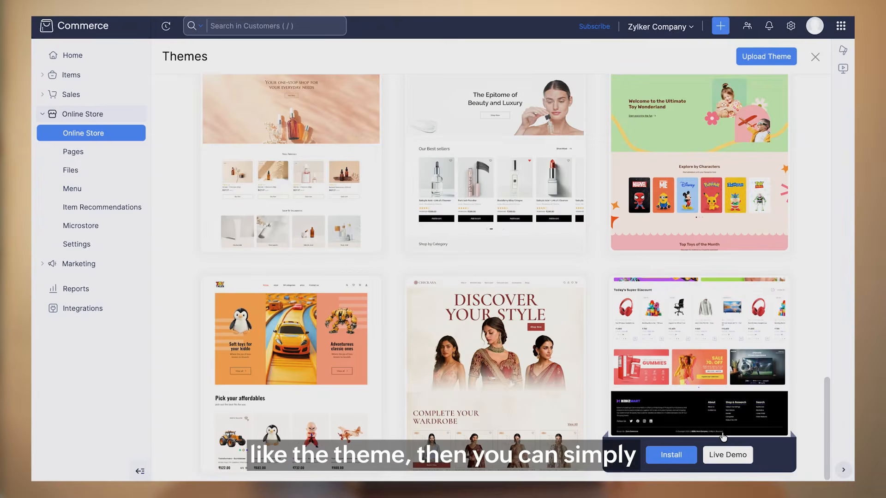
pyautogui.click(672, 456)
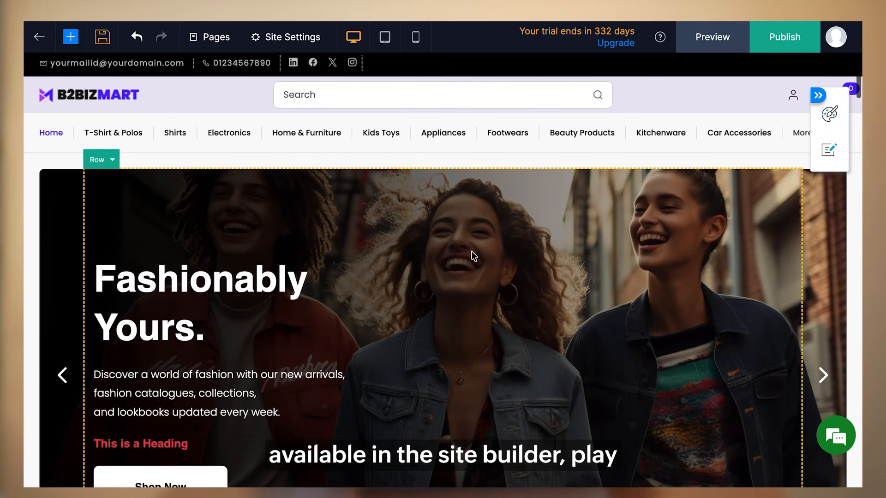
# Review the banner and product sections of the home page in the site builder
pyautogui.scroll(-5, 473, 256)
pyautogui.scroll(-10, 474, 256)
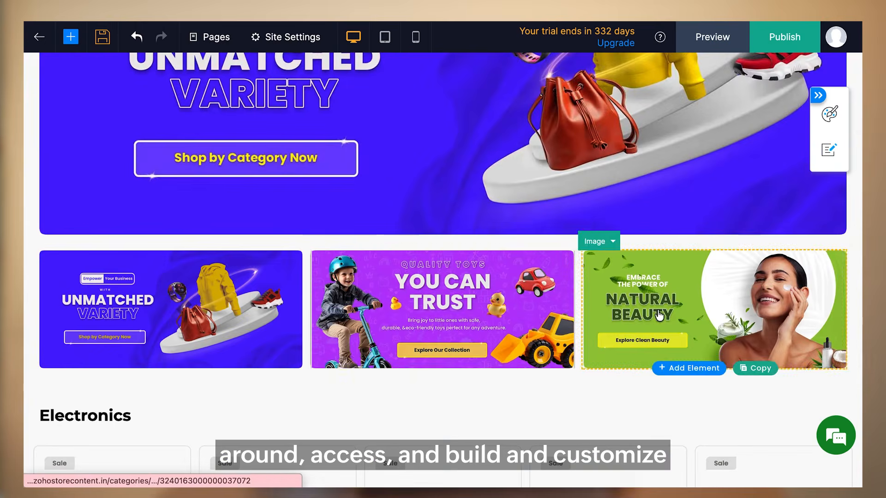
pyautogui.scroll(-3, 279, 318)
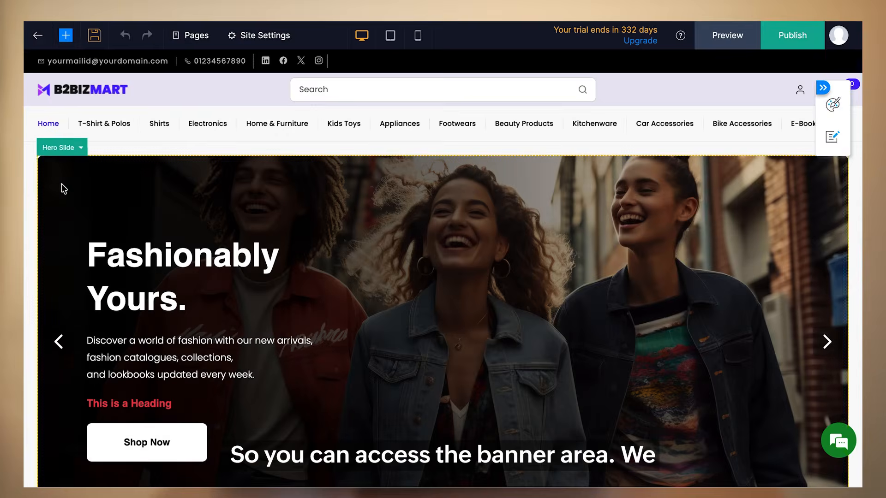
# Add the pink "Offering the finest custom suits" slide to the home page's hero slider
pyautogui.click(63, 184)
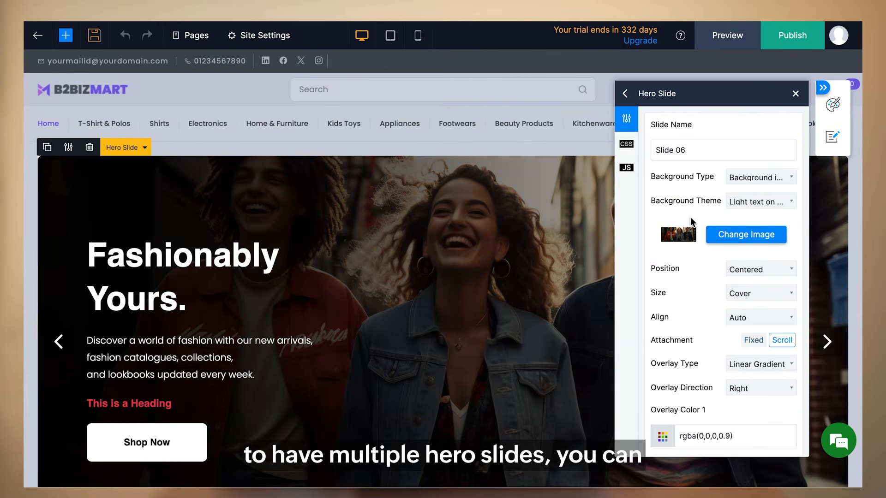
pyautogui.click(625, 93)
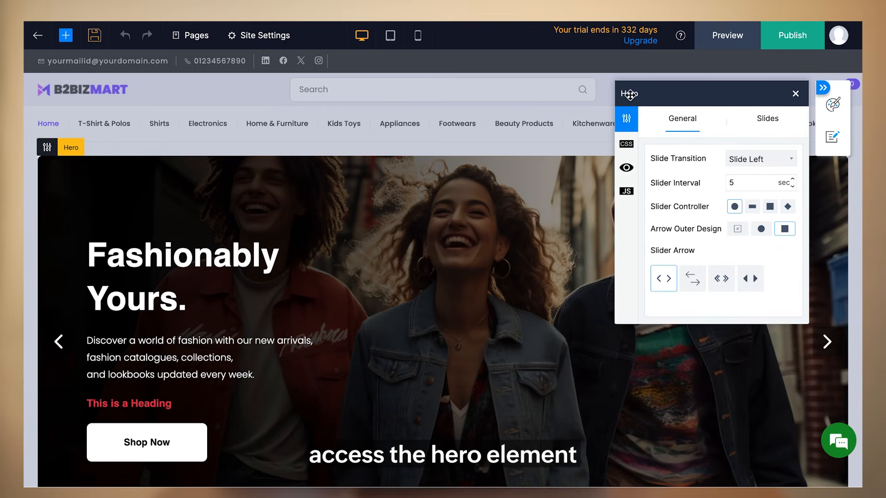
pyautogui.click(764, 127)
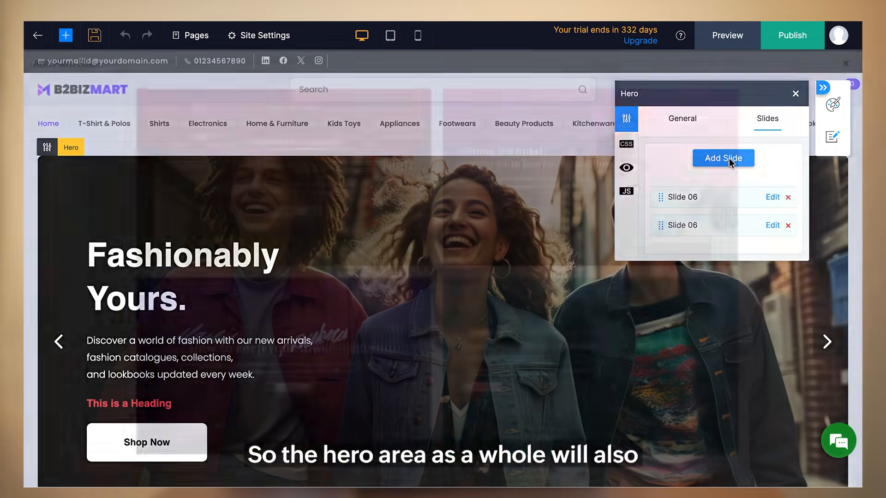
pyautogui.click(726, 158)
pyautogui.click(606, 183)
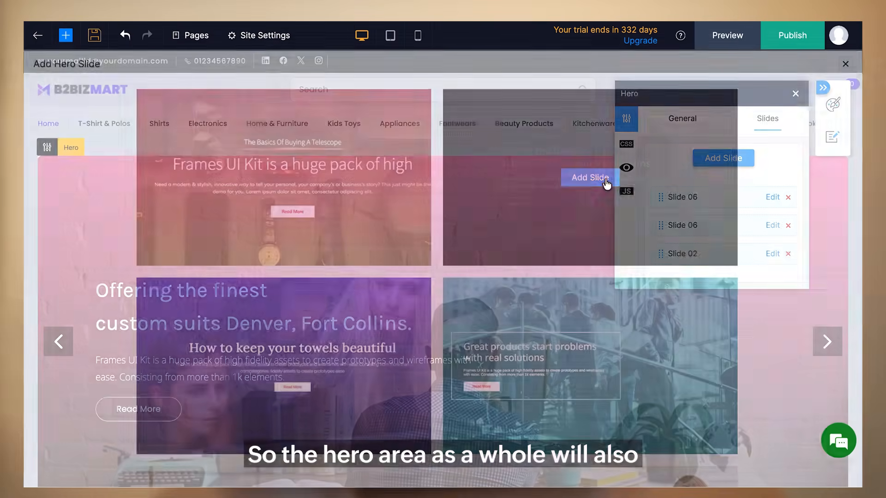
# Review the hero slider's general settings, including the available slide transitions
pyautogui.click(670, 121)
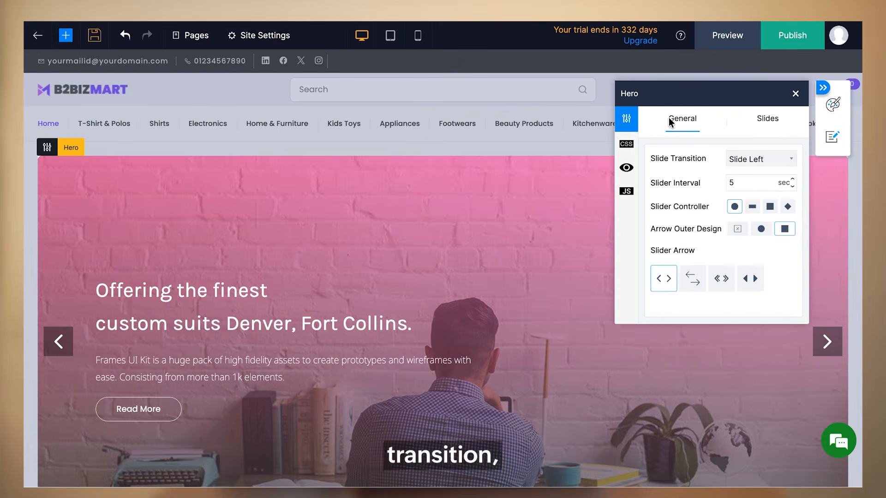
pyautogui.click(733, 162)
pyautogui.click(734, 158)
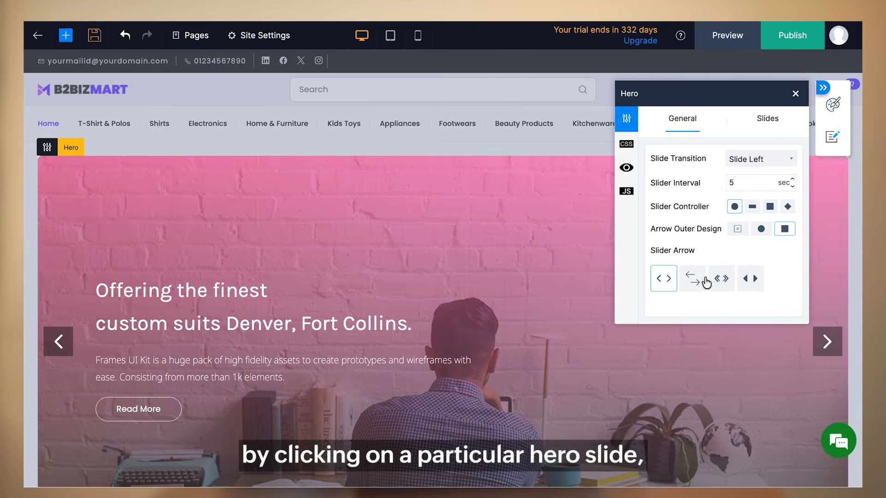
# Open Slide 02 of the hero slider for editing and review its available background types
pyautogui.click(765, 119)
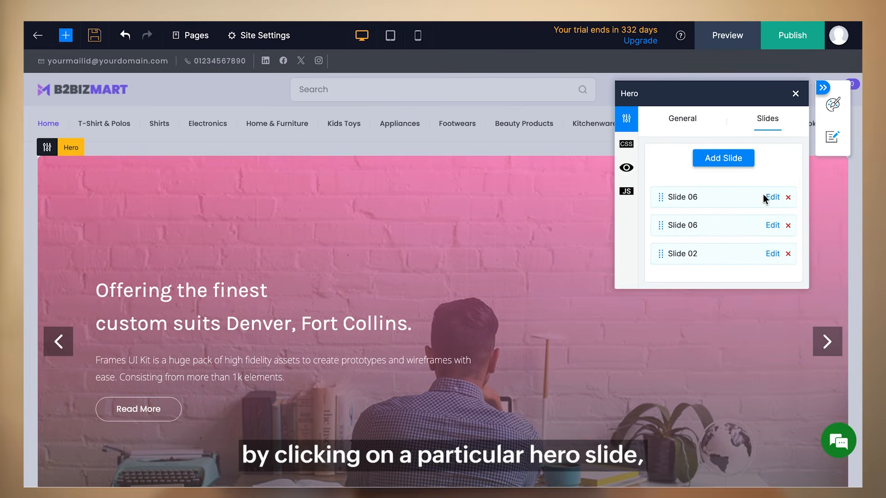
pyautogui.click(773, 256)
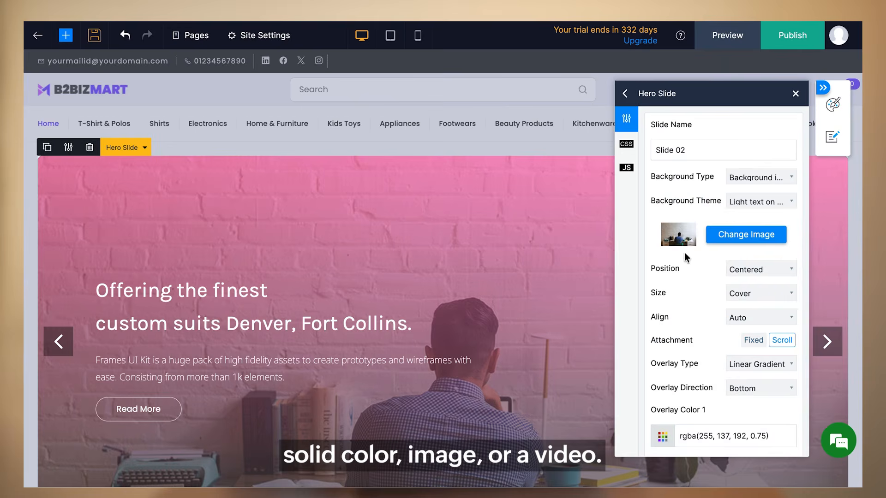
pyautogui.click(754, 174)
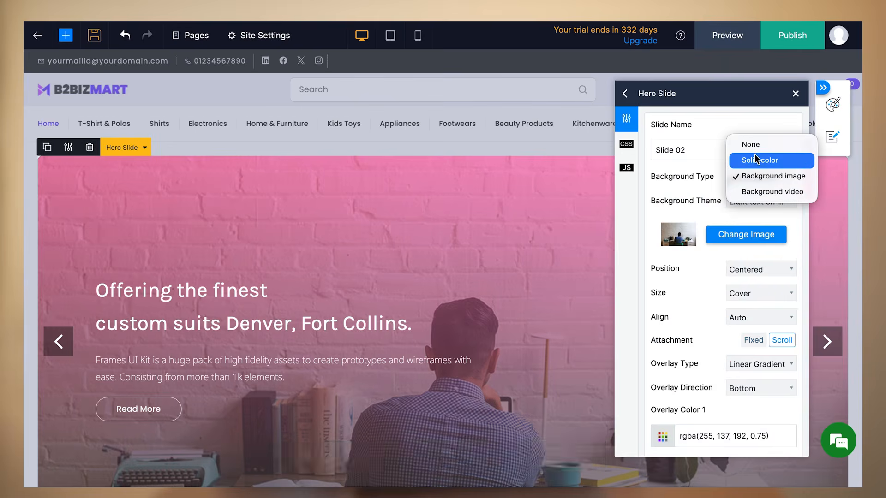
pyautogui.click(698, 198)
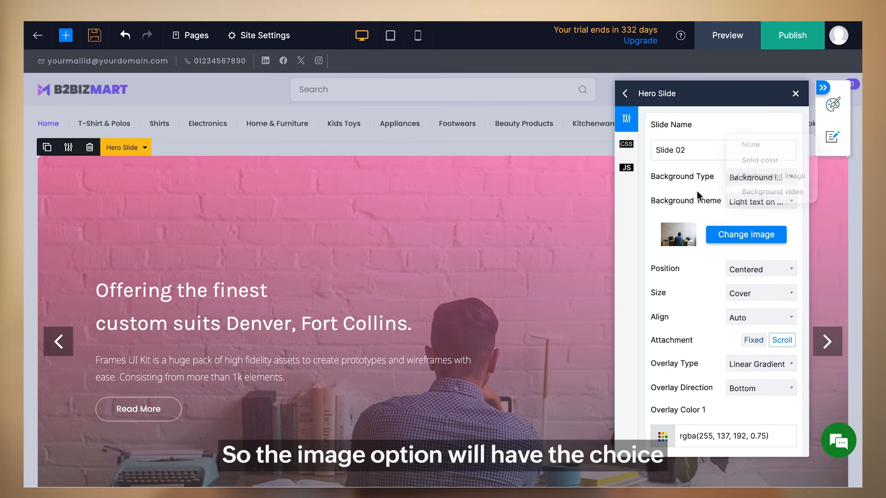
# Review the sources for replacing the slide's background image, including the upload options and the Google and Pixabay image libraries
pyautogui.click(735, 236)
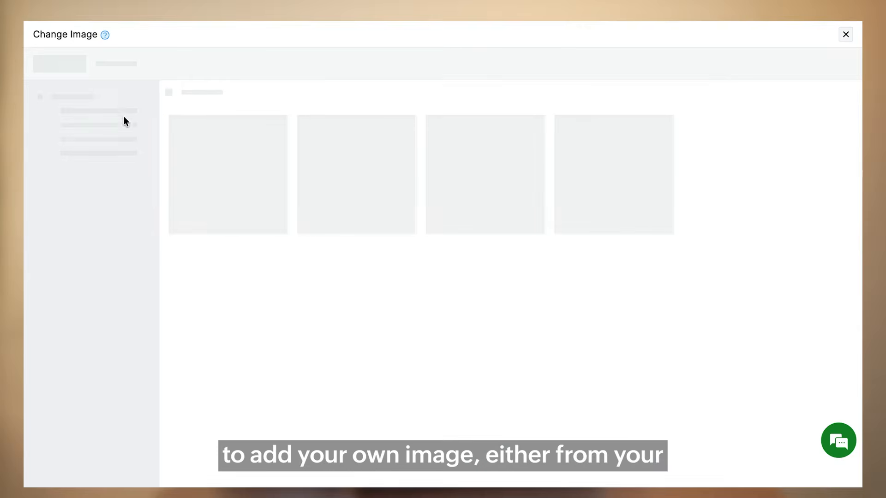
pyautogui.click(92, 65)
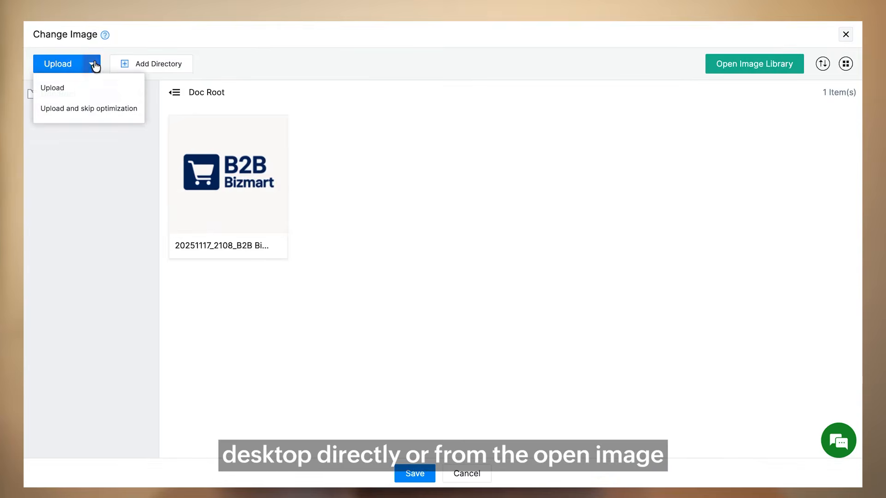
pyautogui.click(745, 66)
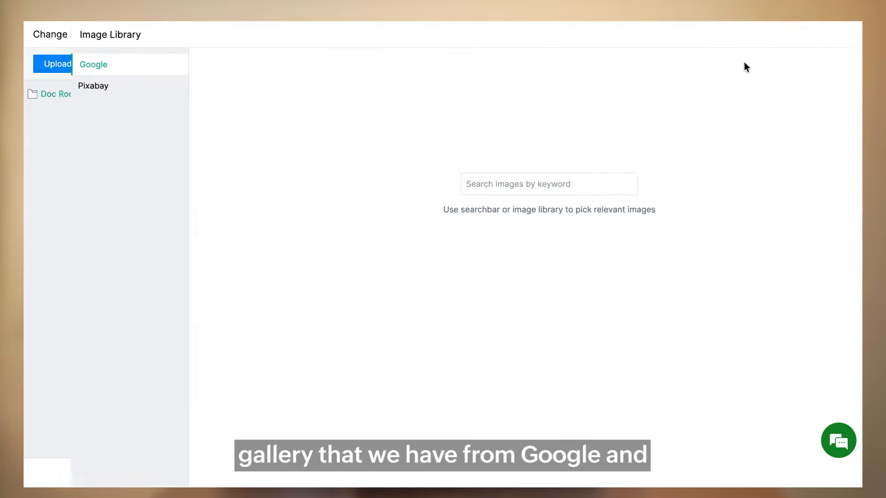
pyautogui.click(62, 85)
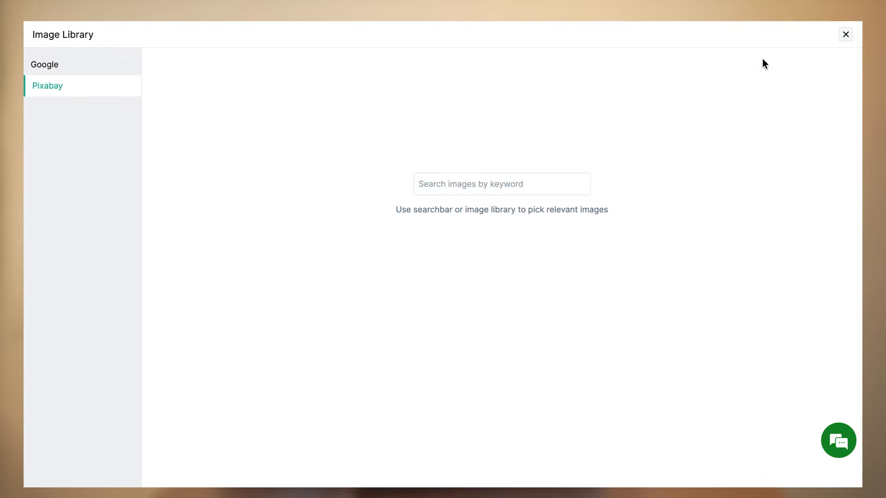
pyautogui.click(846, 36)
pyautogui.click(846, 34)
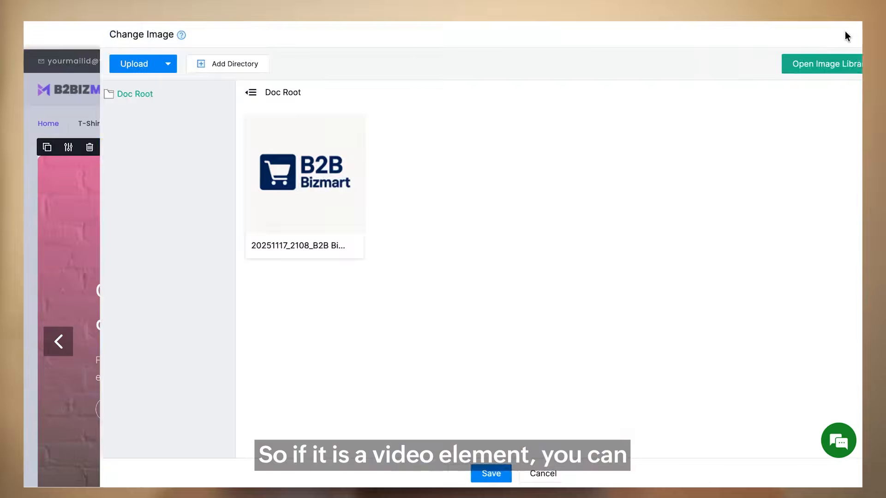
# Set Slide 02's background type to Background video and review the upload options for changing the video
pyautogui.click(750, 179)
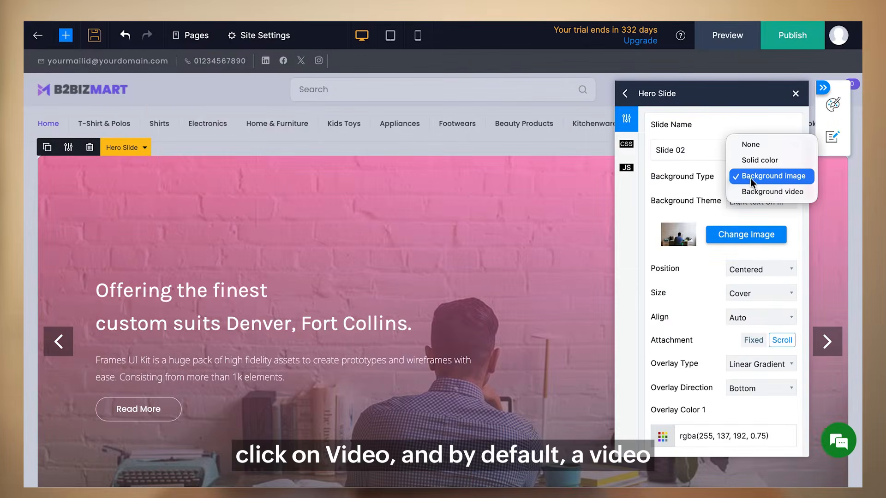
pyautogui.click(751, 192)
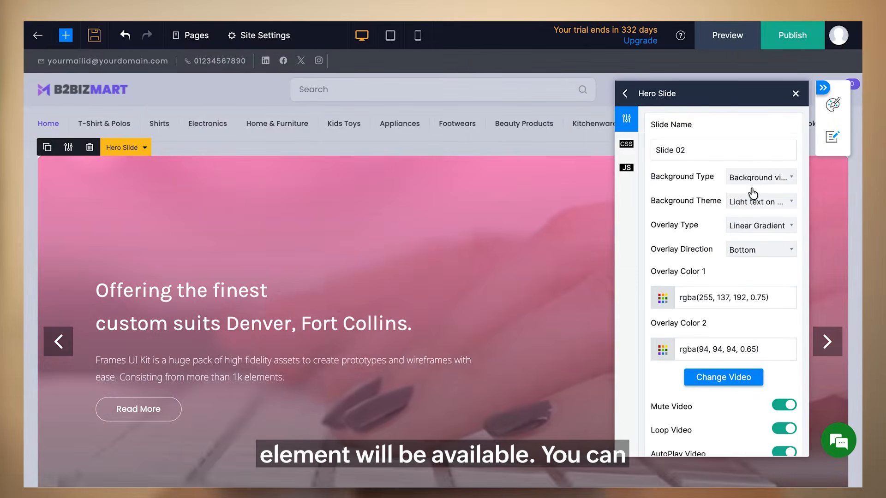
pyautogui.click(707, 377)
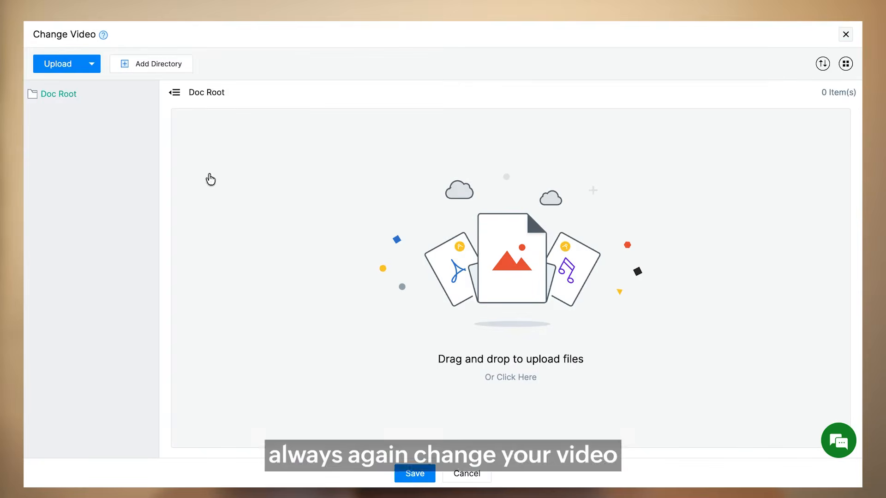
pyautogui.click(95, 63)
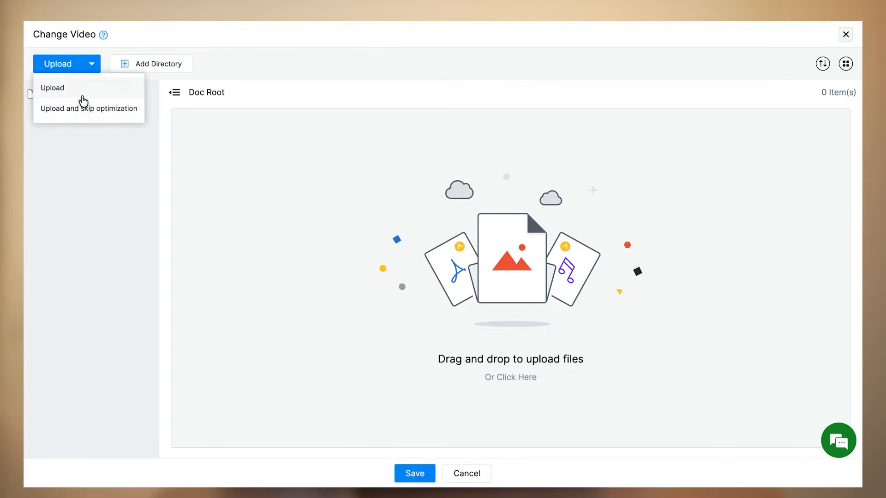
pyautogui.click(845, 35)
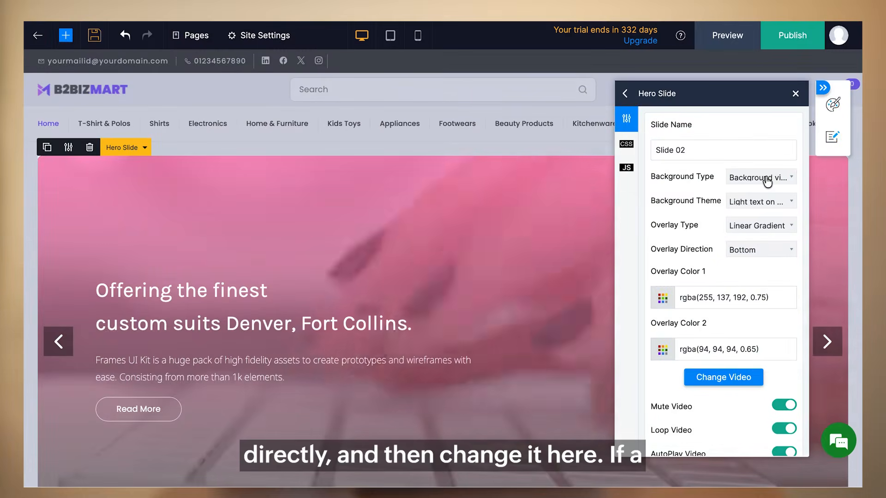
# Set Slide 02's background type to Solid color and look through the theme, standard and recent color palettes
pyautogui.click(767, 181)
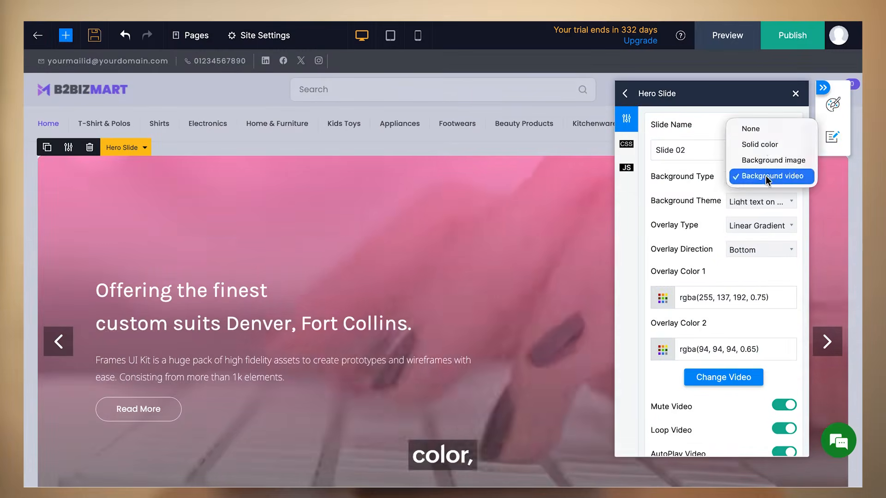
pyautogui.click(764, 147)
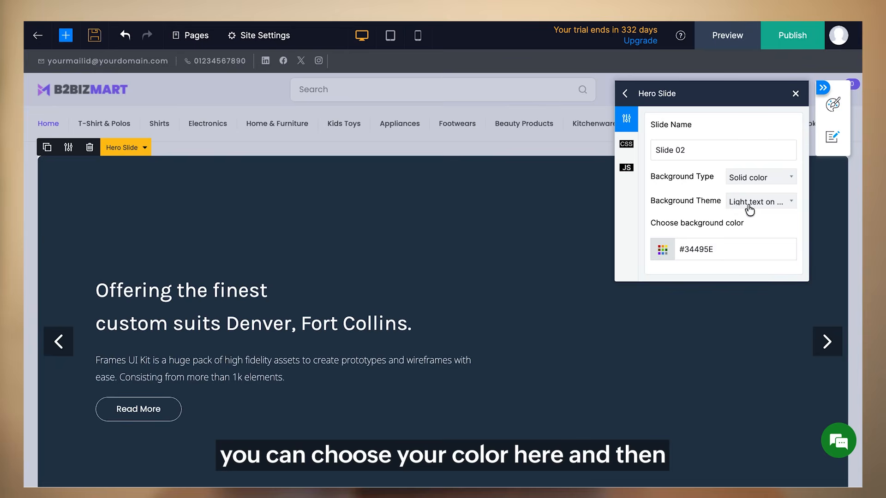
pyautogui.click(727, 255)
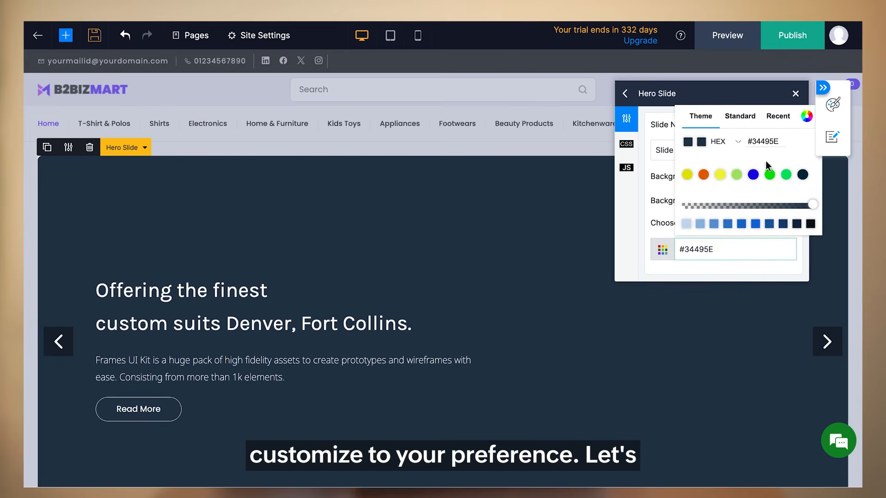
pyautogui.click(739, 117)
pyautogui.click(777, 118)
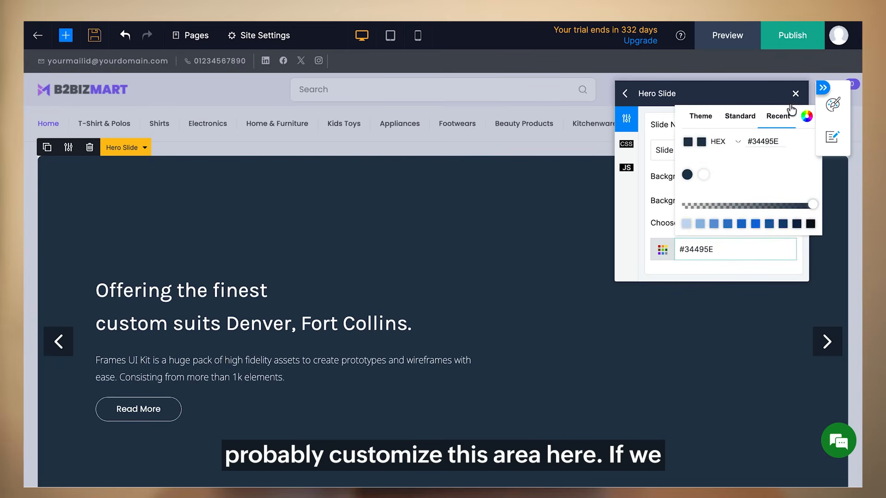
# Browse the available elements and add a Divider between the slide's paragraph and its Read More button
pyautogui.click(355, 302)
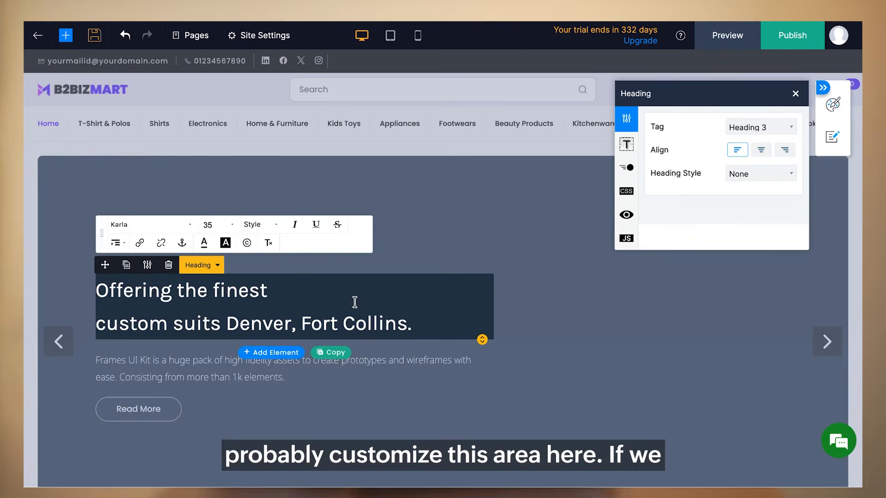
pyautogui.scroll(-1, 356, 304)
pyautogui.click(364, 314)
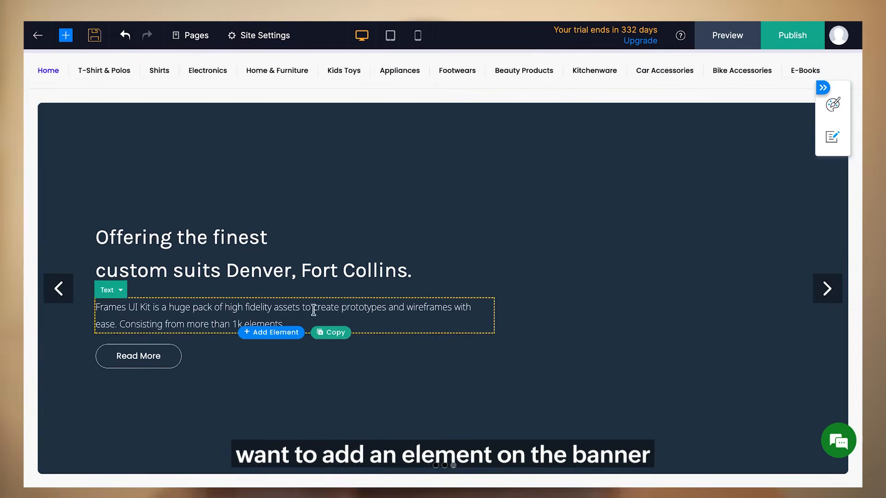
pyautogui.click(68, 37)
pyautogui.click(77, 92)
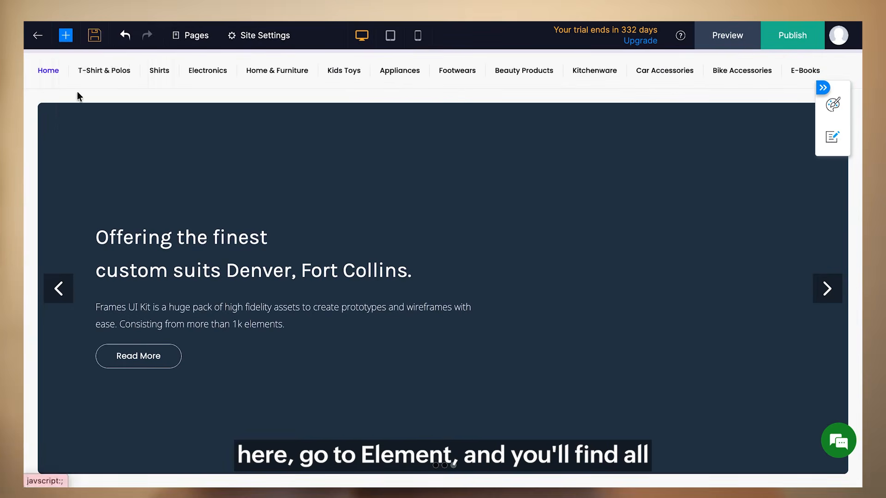
pyautogui.scroll(-1, 206, 161)
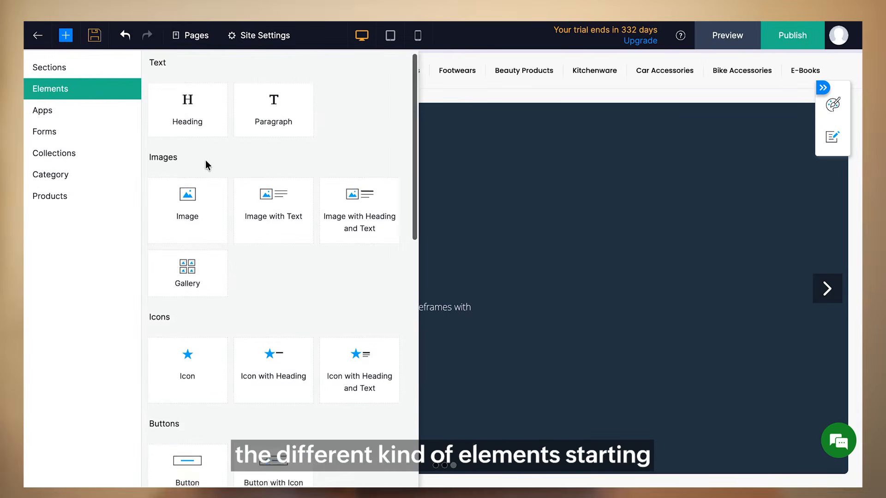
pyautogui.scroll(-8, 206, 161)
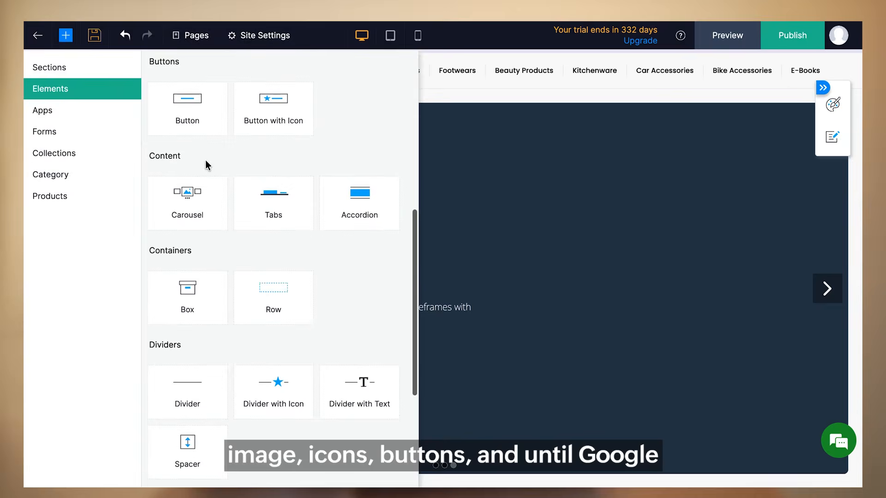
pyautogui.scroll(-3, 206, 162)
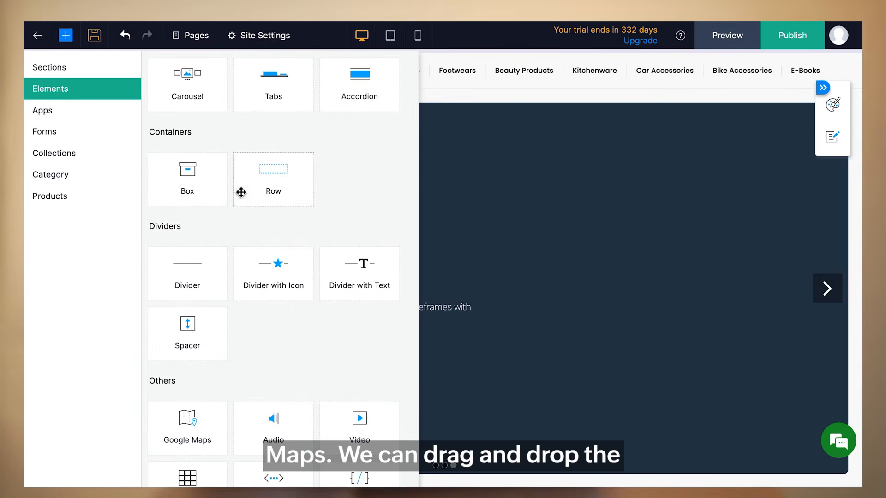
pyautogui.scroll(-3, 206, 171)
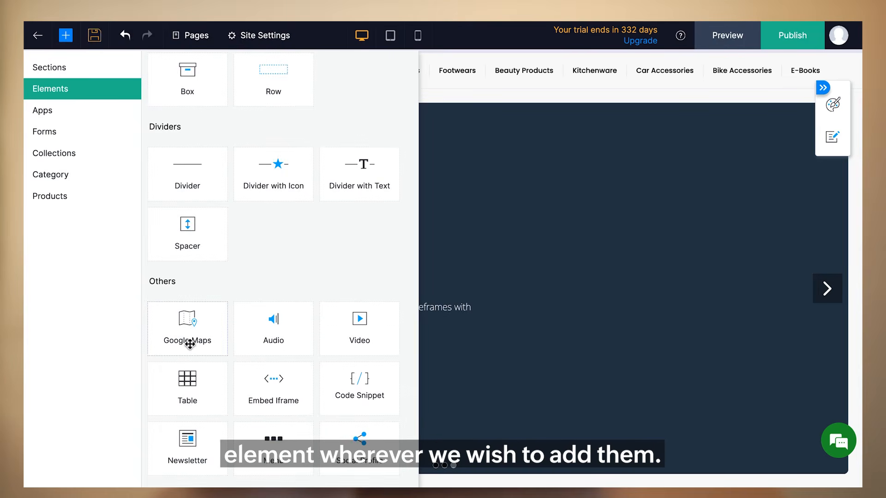
pyautogui.scroll(3, 198, 180)
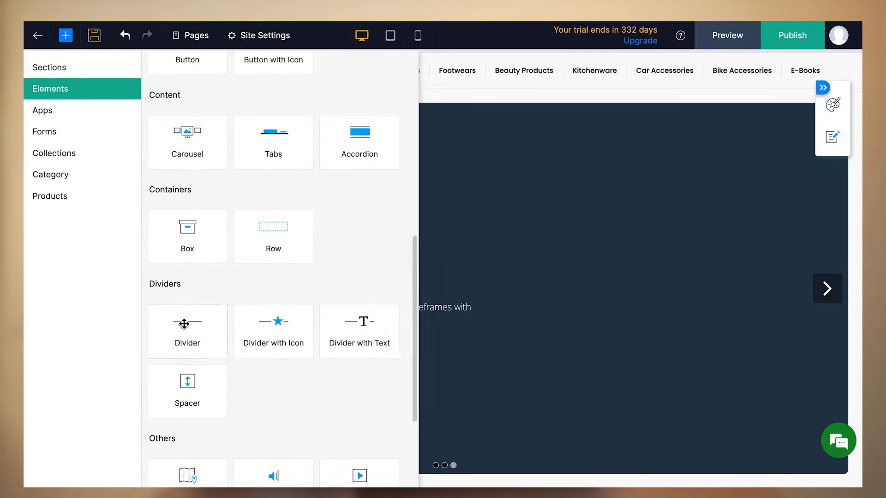
pyautogui.moveTo(186, 320); pyautogui.dragTo(401, 344)
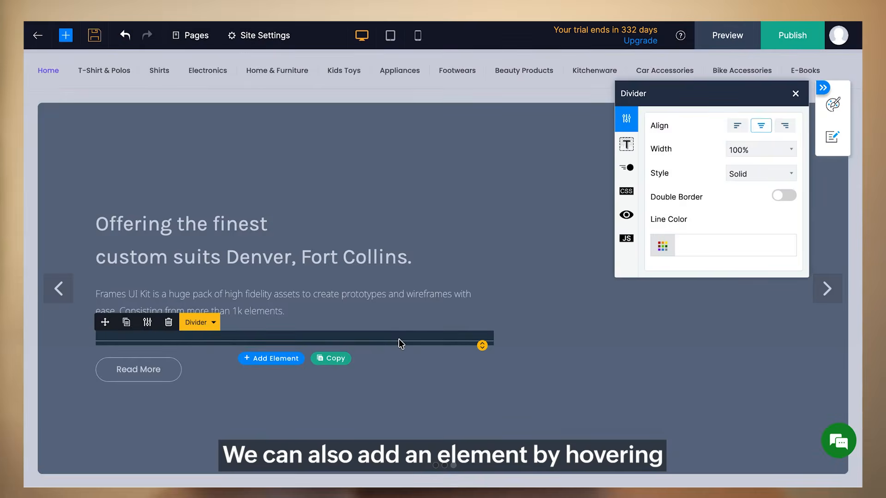
# Add a second Divider directly below the slide's Read More button
pyautogui.click(273, 412)
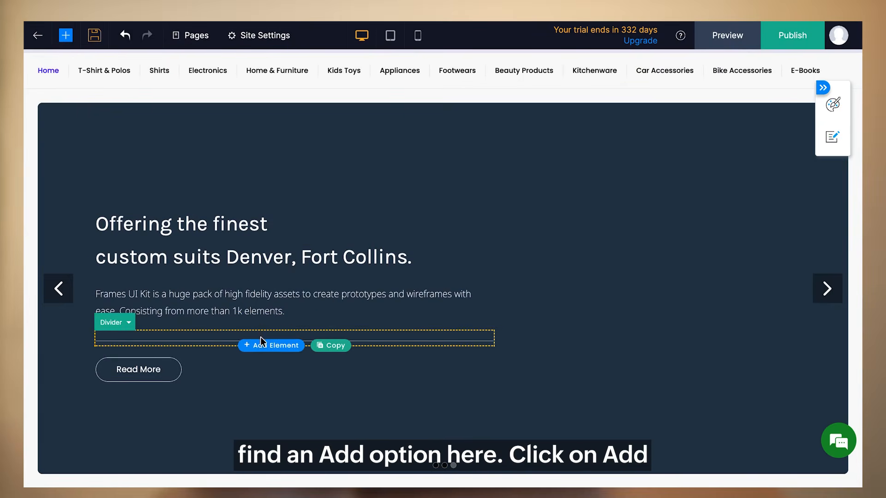
pyautogui.click(264, 383)
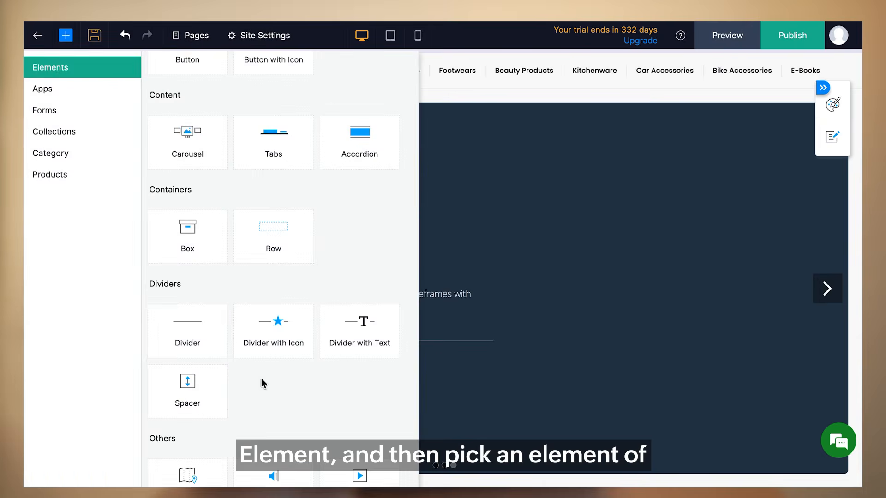
pyautogui.click(191, 336)
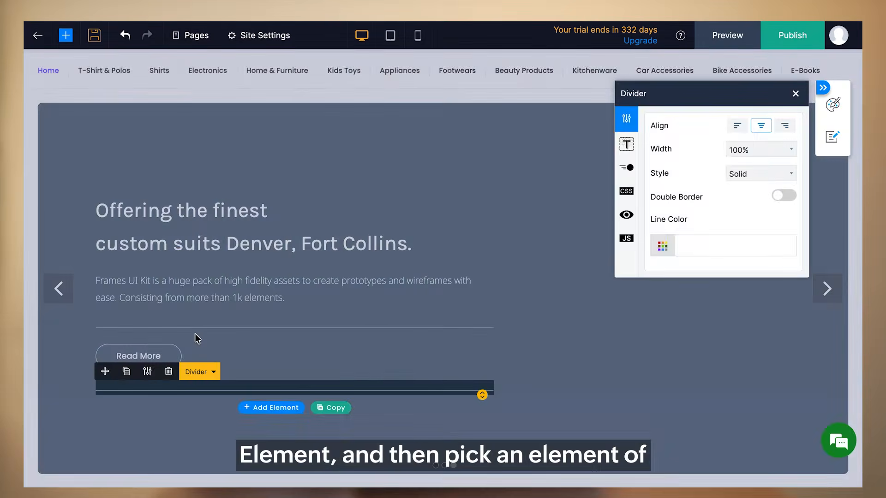
pyautogui.click(241, 359)
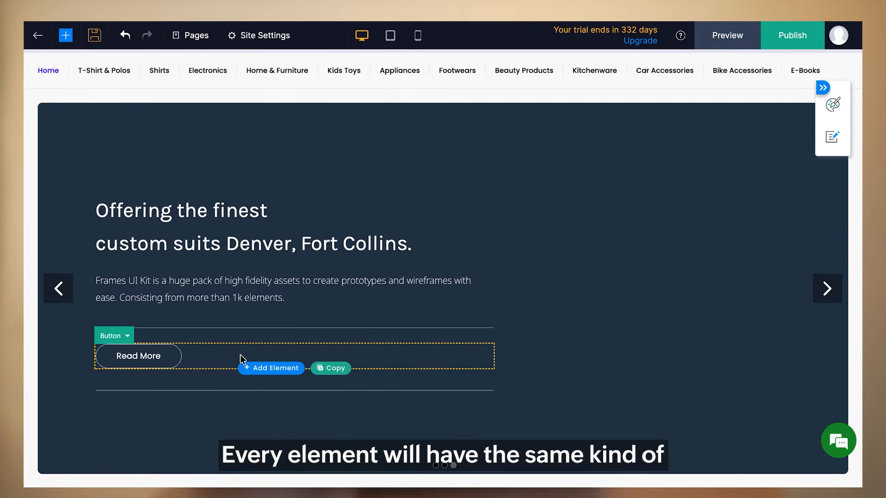
# Look through the tag and heading style options of the slide's "Offering the finest custom suits" heading
pyautogui.click(216, 236)
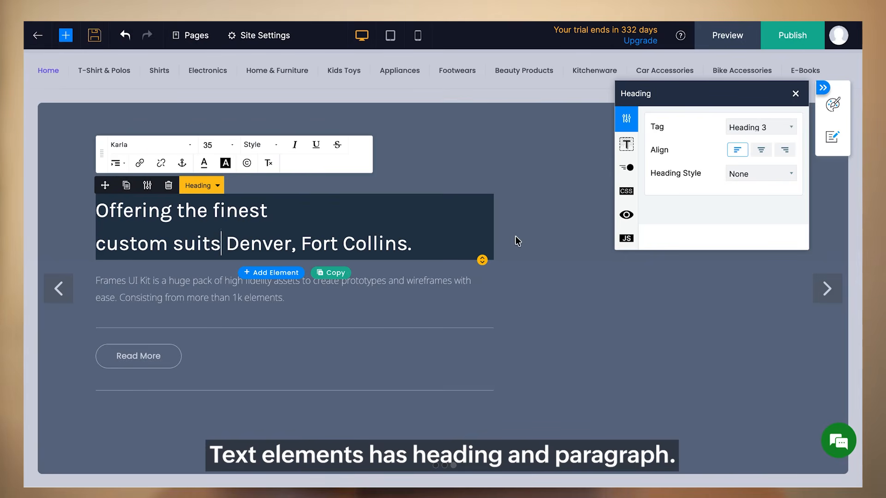
pyautogui.click(370, 282)
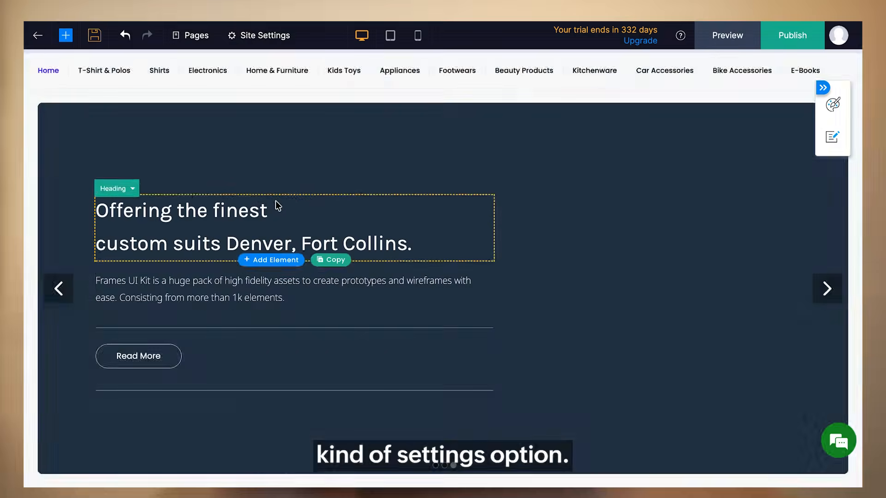
pyautogui.click(261, 210)
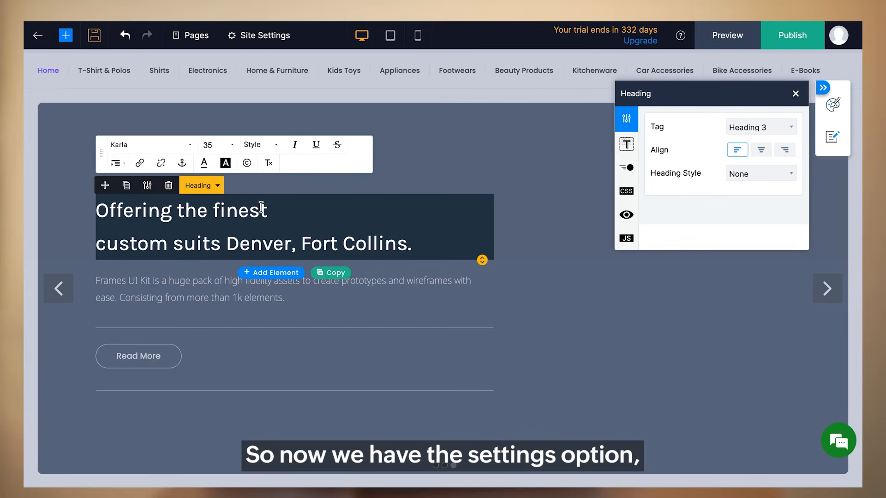
pyautogui.click(752, 127)
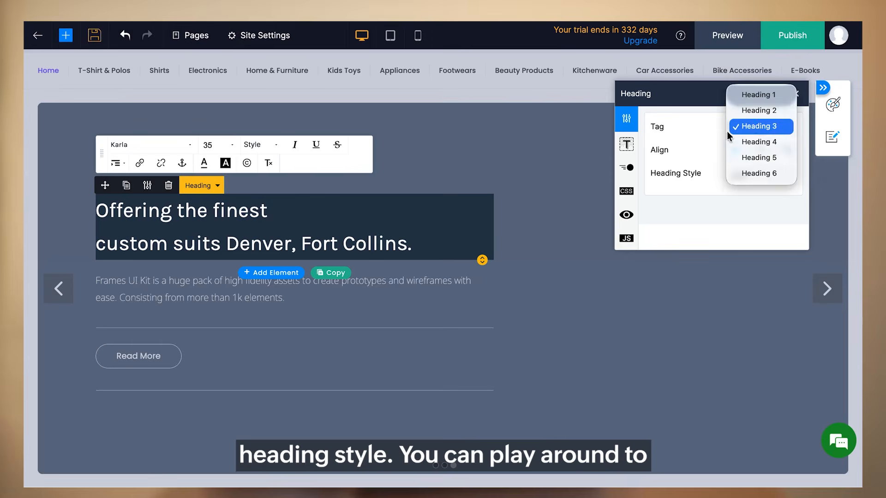
pyautogui.click(753, 125)
pyautogui.click(746, 176)
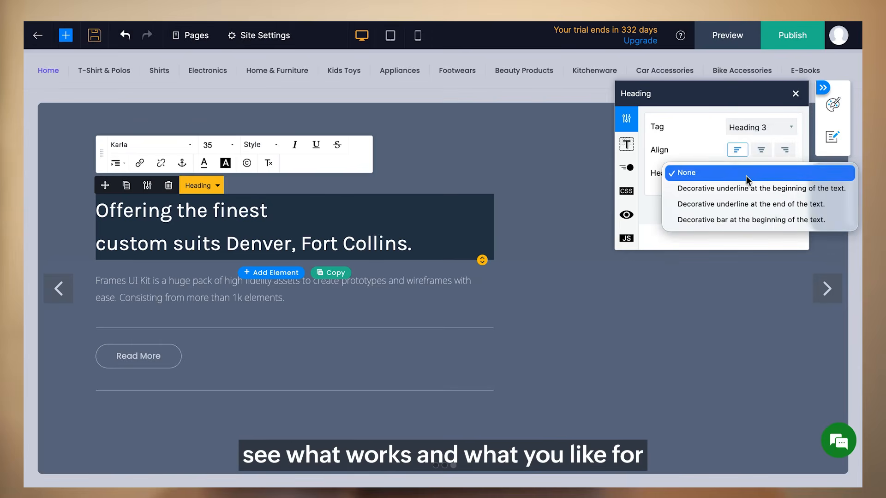
pyautogui.click(640, 176)
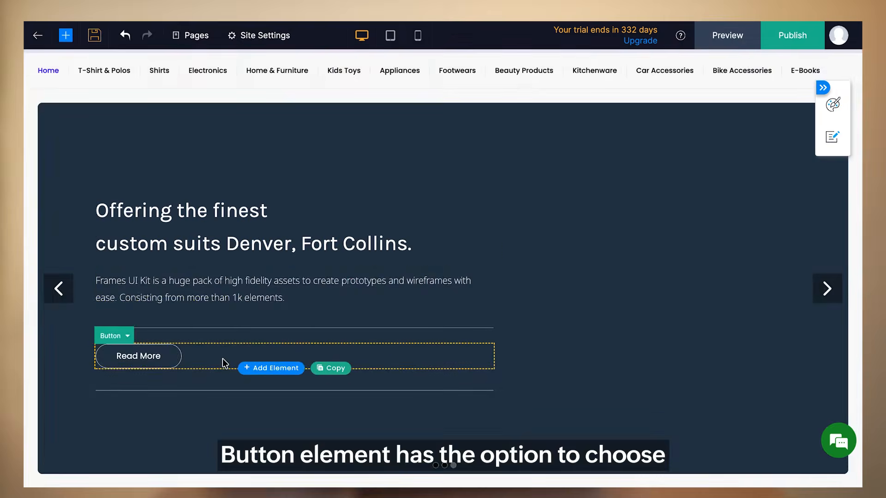
# Review the general settings of the Read More button and of the Unmatched Variety banner image below the slider
pyautogui.click(223, 362)
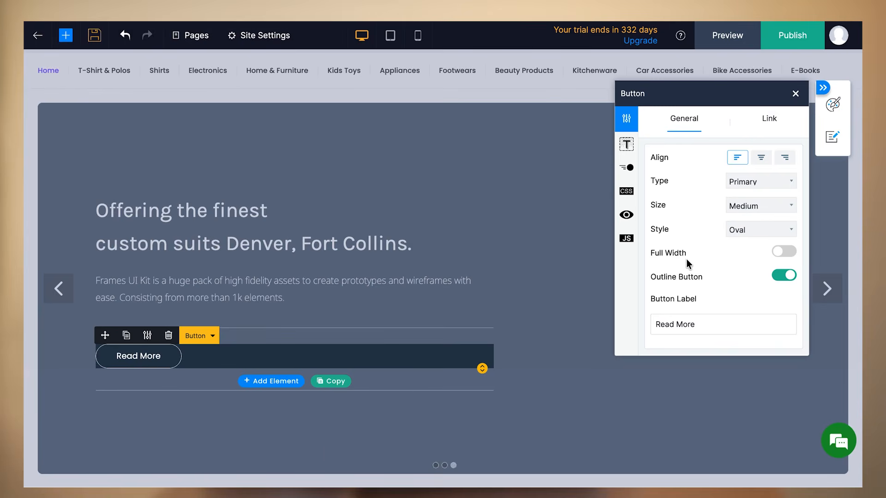
pyautogui.click(432, 340)
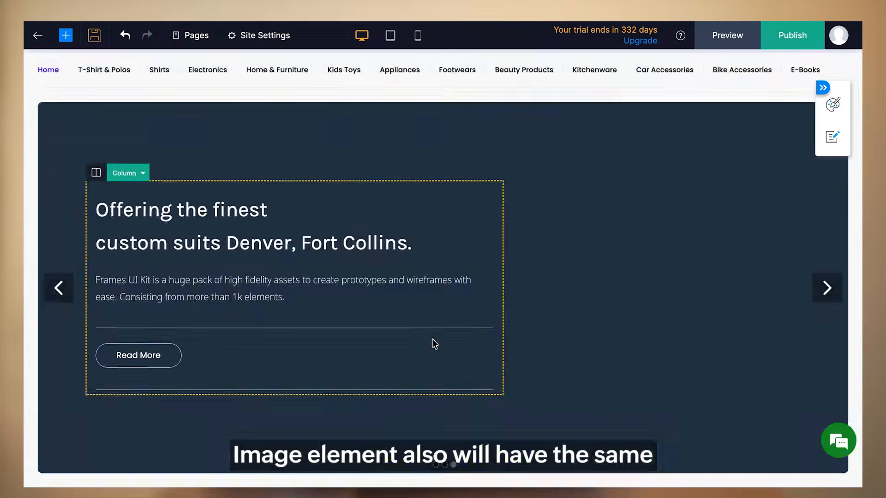
pyautogui.scroll(-6, 426, 345)
pyautogui.click(397, 300)
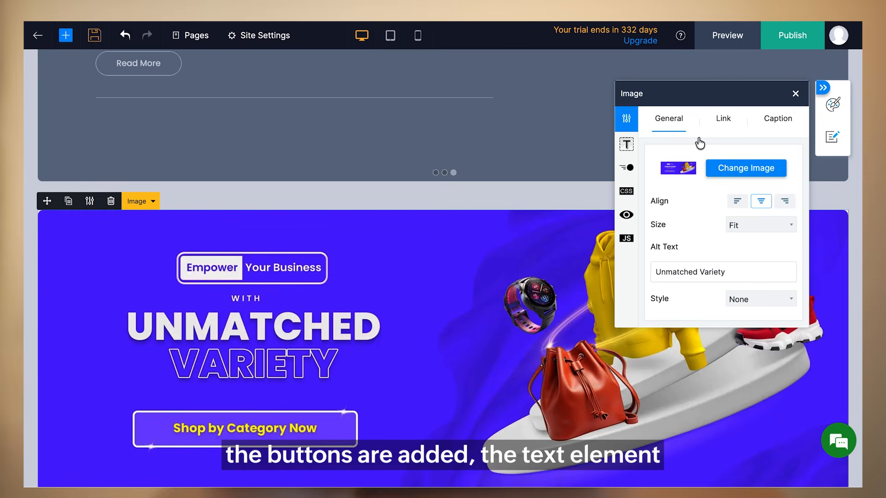
pyautogui.click(338, 164)
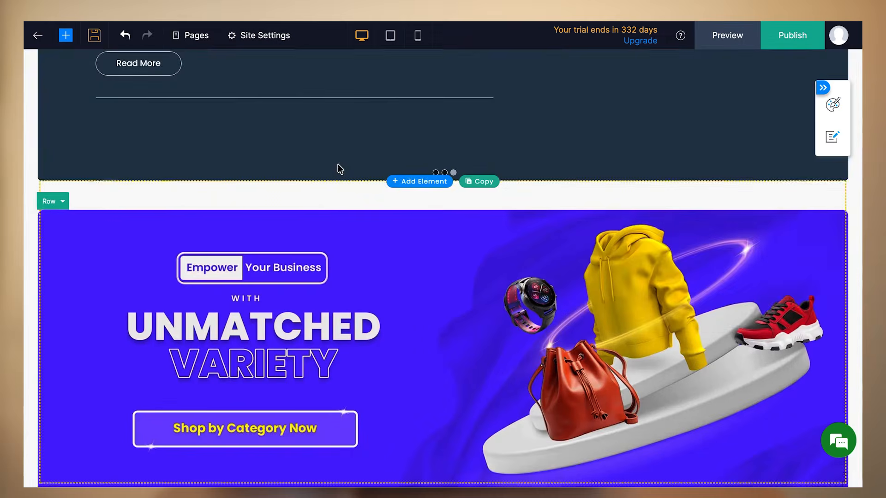
# Compare the available style categories of the slide's Read More button with those of its heading
pyautogui.scroll(3, 338, 164)
pyautogui.scroll(1, 338, 166)
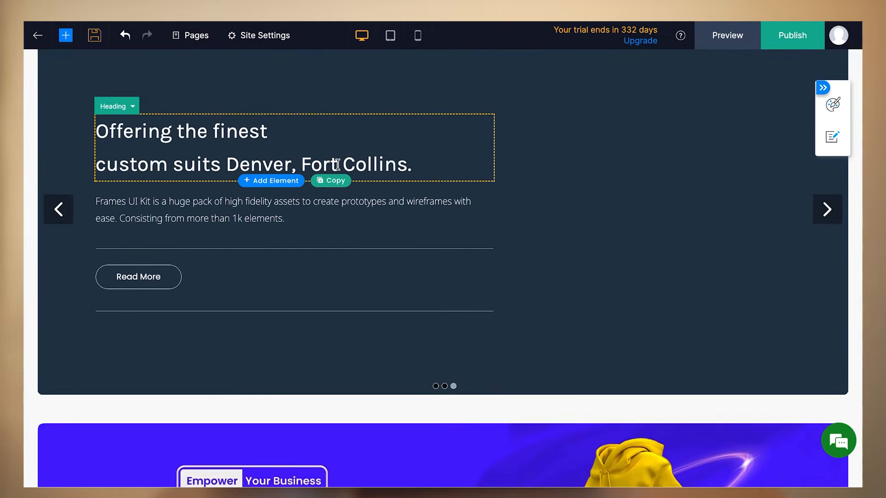
pyautogui.scroll(1, 337, 164)
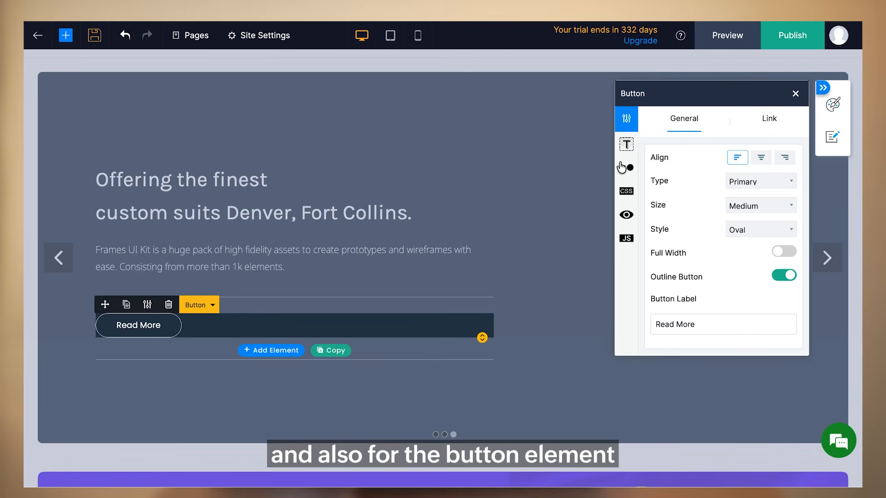
pyautogui.click(625, 146)
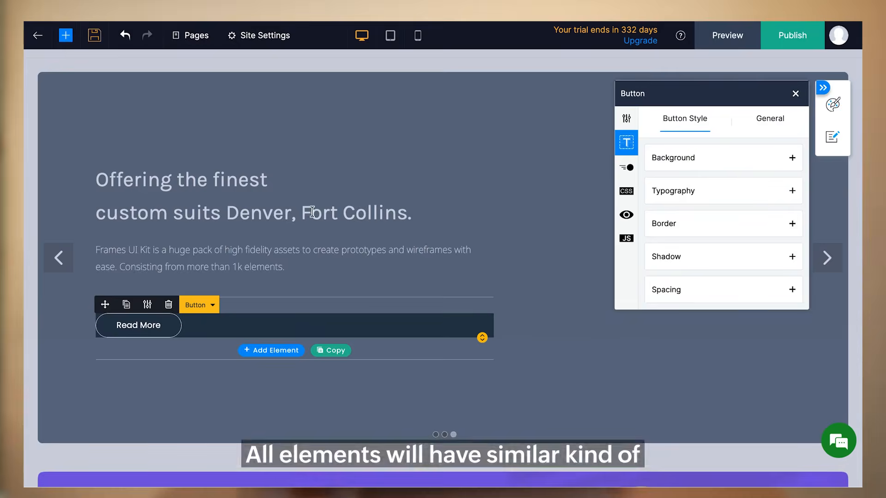
pyautogui.click(330, 197)
pyautogui.click(328, 193)
pyautogui.click(626, 142)
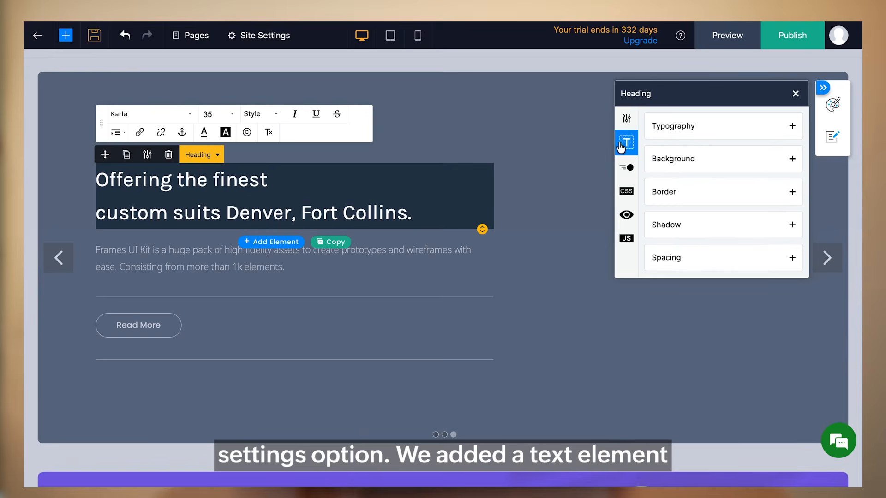
pyautogui.click(295, 264)
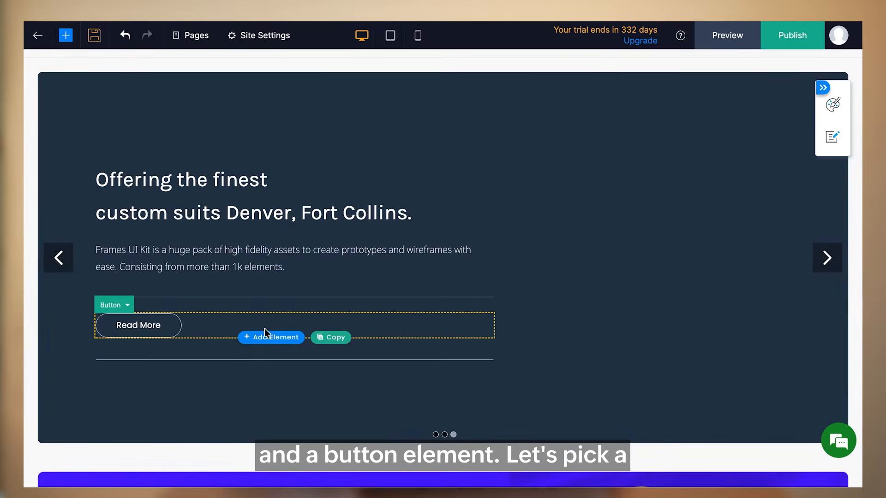
# Look through the Read More button's type, size and style choices, and check its link settings
pyautogui.click(217, 327)
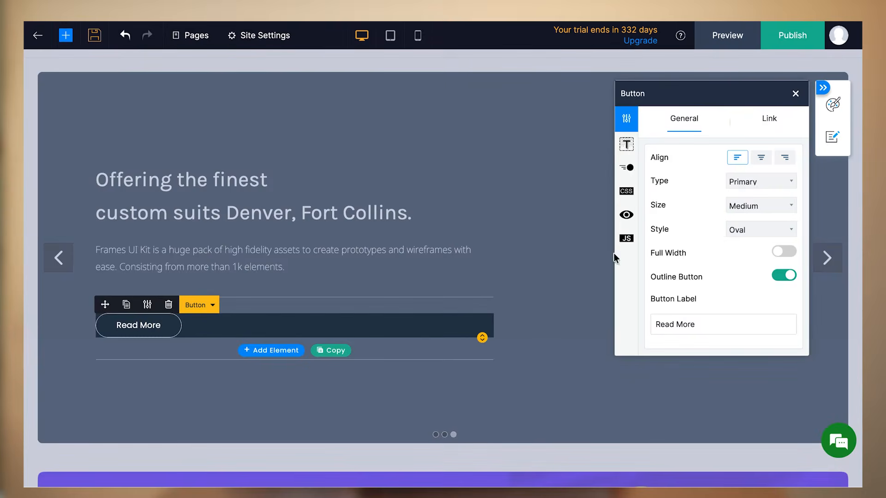
pyautogui.click(752, 179)
pyautogui.click(674, 212)
pyautogui.click(731, 206)
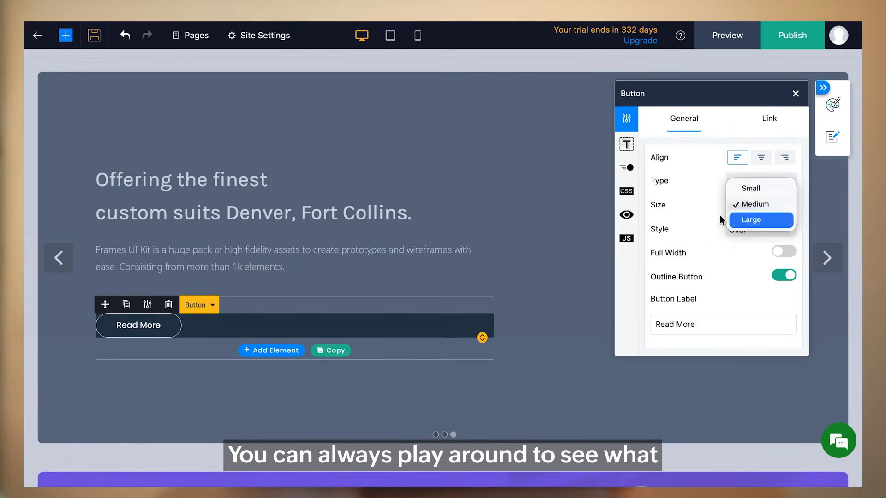
pyautogui.click(725, 225)
pyautogui.click(732, 228)
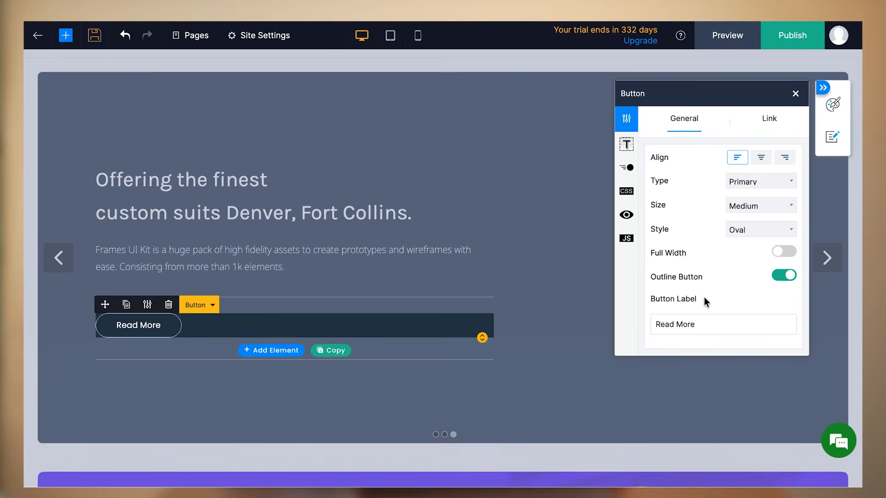
pyautogui.click(772, 121)
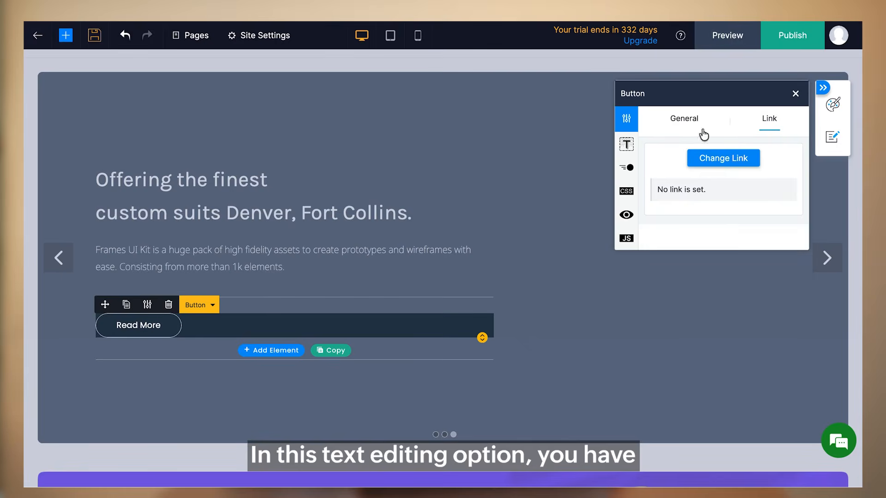
# Examine the Read More button's Button Style options for background, typography, border, shadow and spacing
pyautogui.click(626, 147)
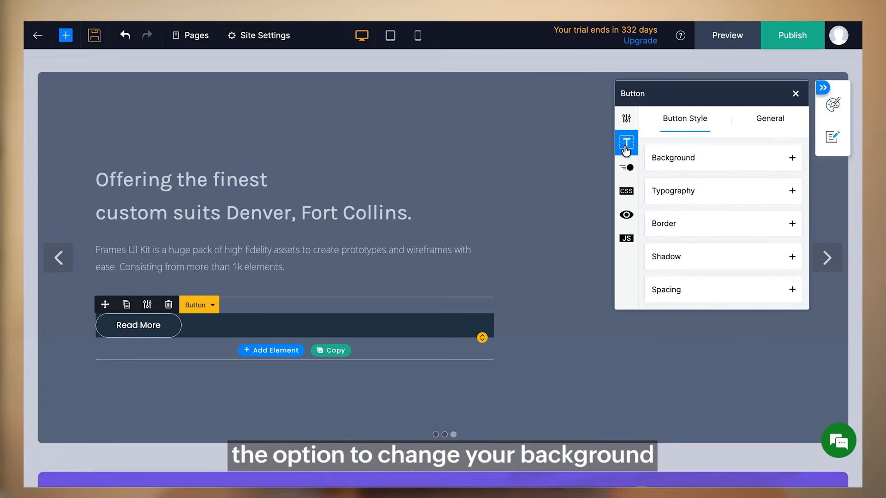
pyautogui.click(687, 161)
pyautogui.click(688, 162)
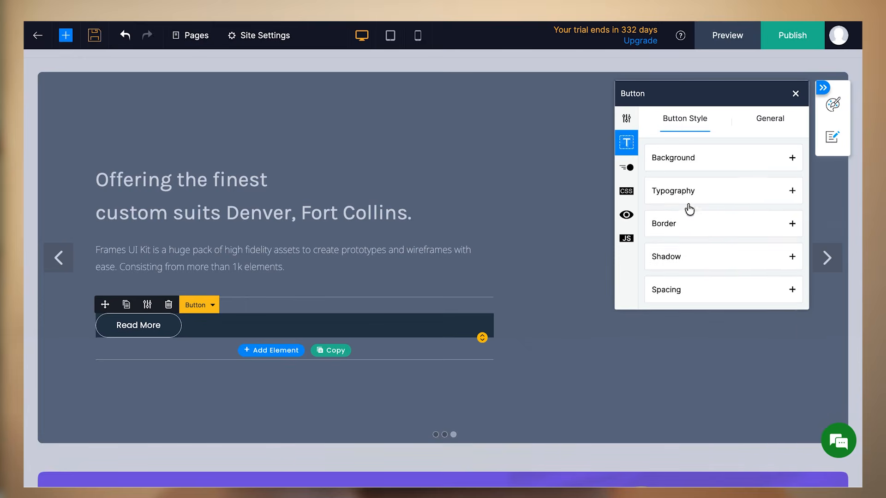
pyautogui.click(689, 194)
pyautogui.click(689, 193)
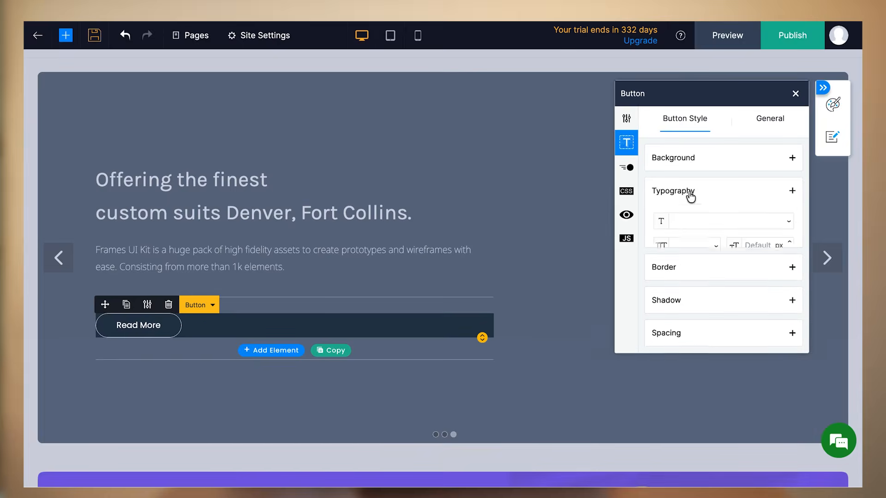
pyautogui.click(689, 225)
pyautogui.click(688, 226)
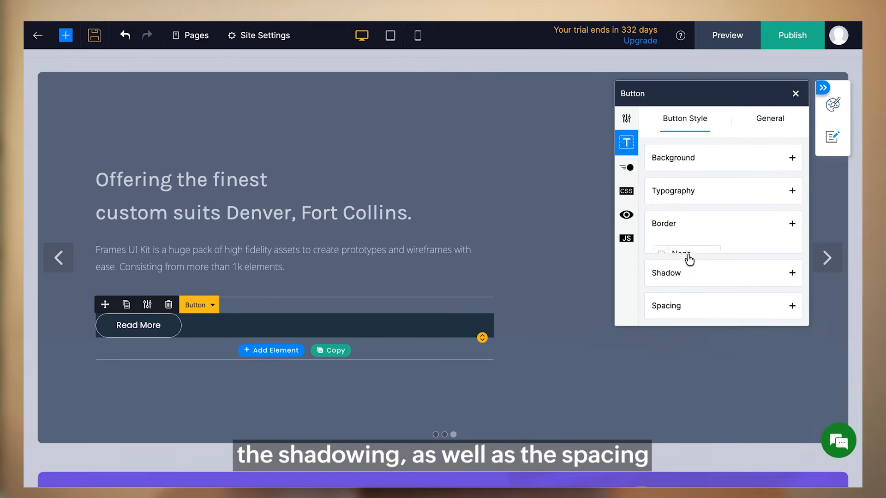
pyautogui.click(702, 254)
pyautogui.click(702, 253)
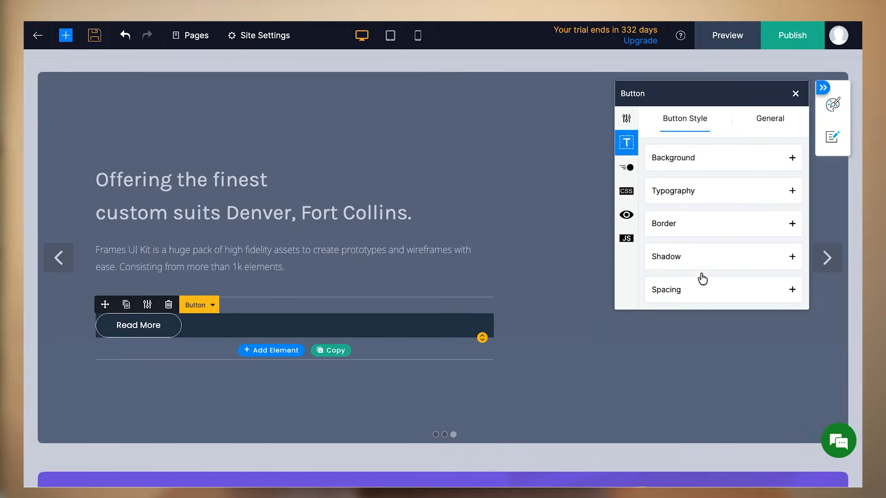
pyautogui.click(703, 287)
pyautogui.click(702, 287)
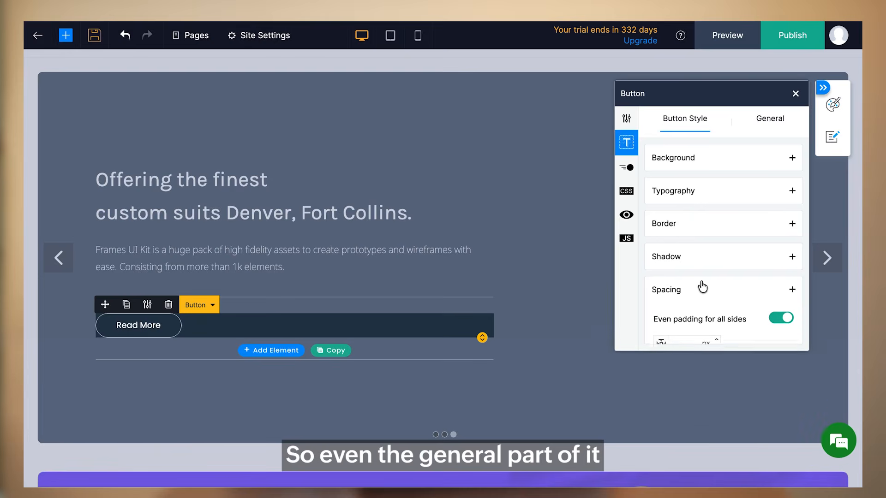
# Examine the Read More button's General styling options for background, border, shadow and spacing
pyautogui.click(767, 124)
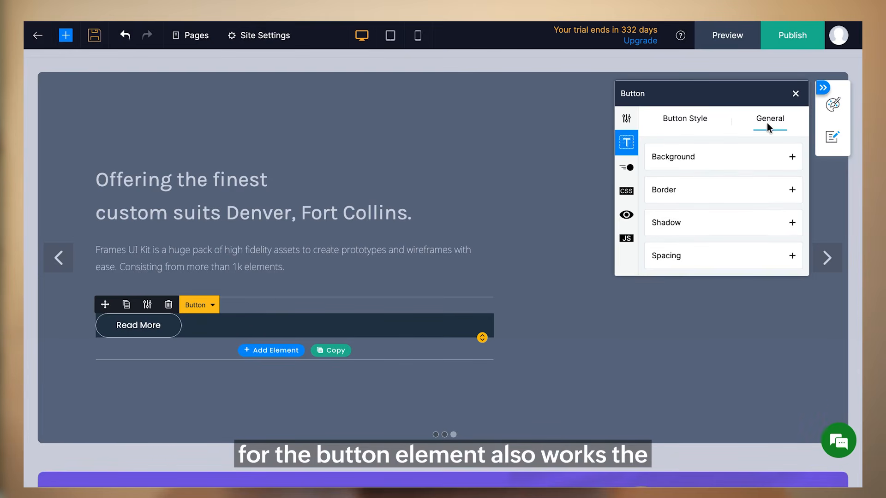
pyautogui.click(732, 161)
pyautogui.click(732, 162)
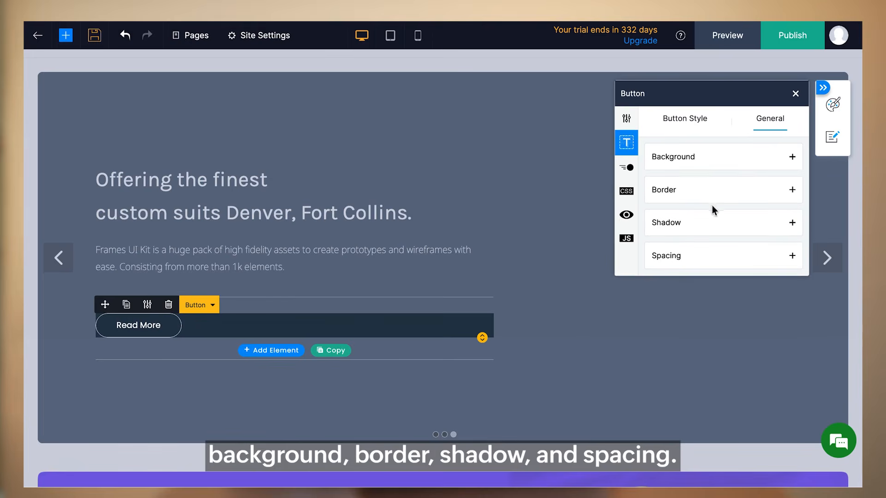
pyautogui.click(713, 203)
pyautogui.click(714, 198)
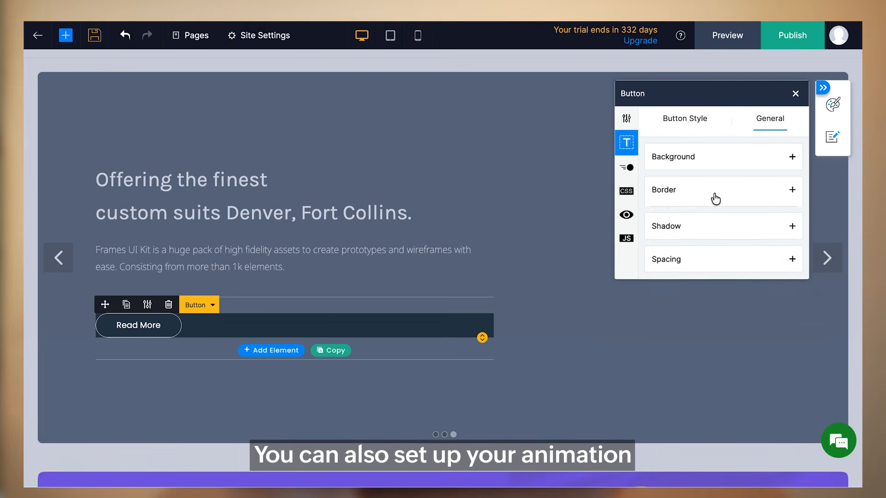
pyautogui.click(713, 225)
pyautogui.click(708, 226)
pyautogui.click(709, 255)
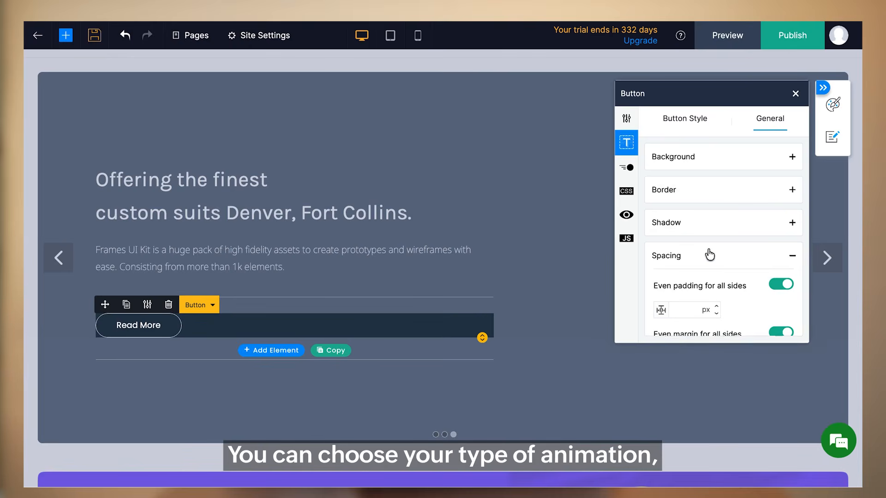
# Review the animation types available for the Read More button and its custom CSS class settings
pyautogui.click(628, 170)
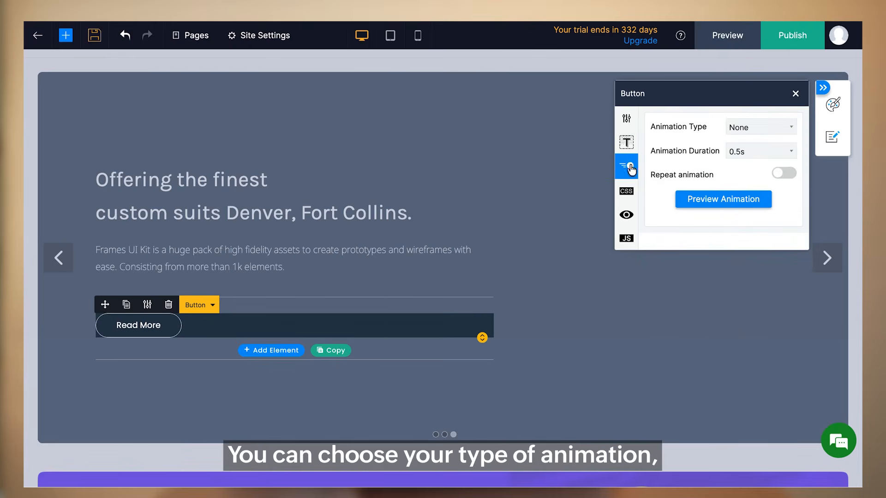
pyautogui.click(743, 128)
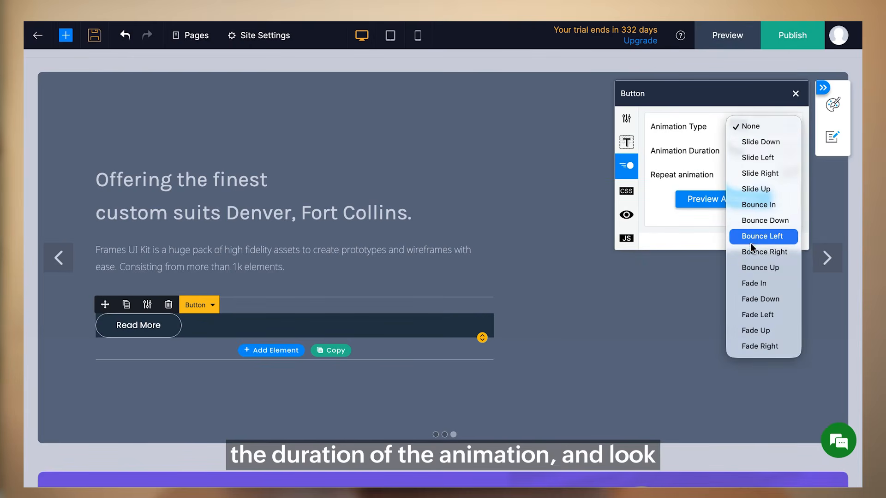
pyautogui.click(688, 161)
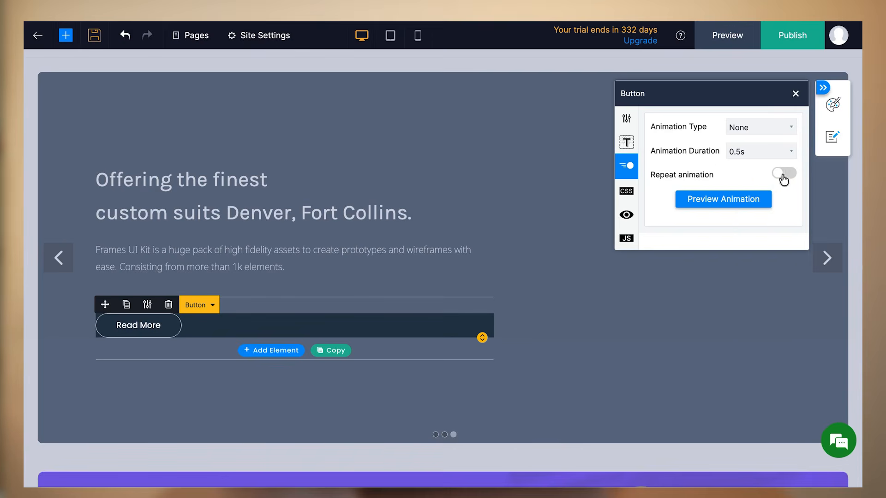
pyautogui.click(629, 197)
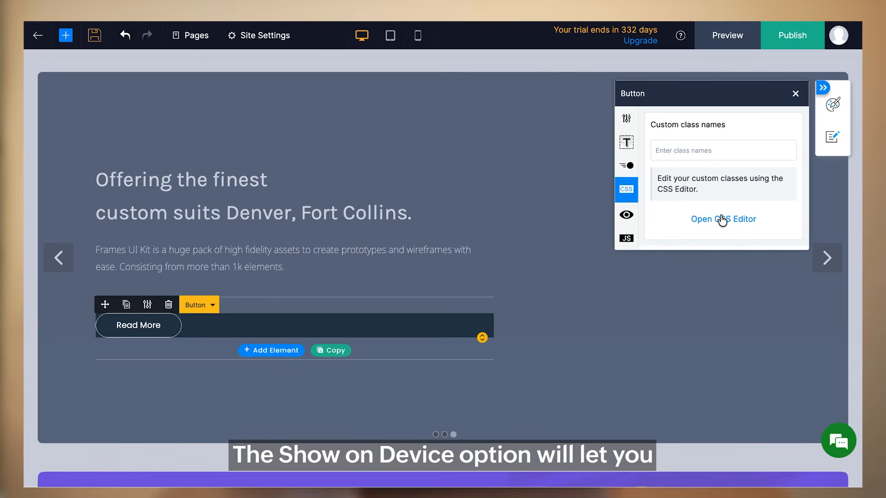
# Toggle the Read More button's Show on Device setting off and back on for desktop, tablet and mobile, and close its settings
pyautogui.click(624, 215)
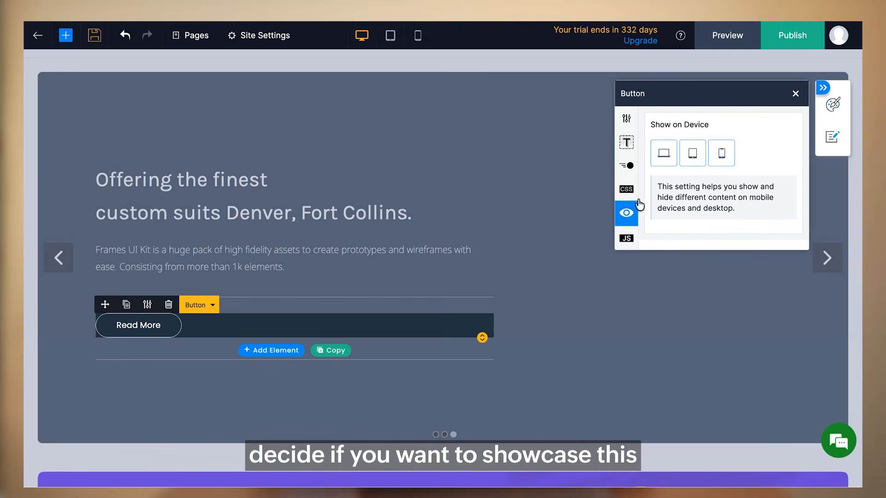
pyautogui.click(663, 154)
pyautogui.click(690, 156)
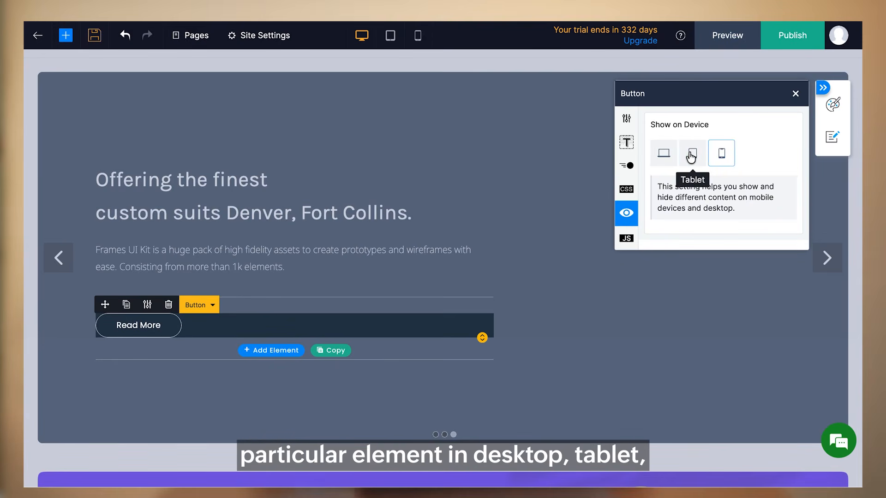
pyautogui.click(720, 154)
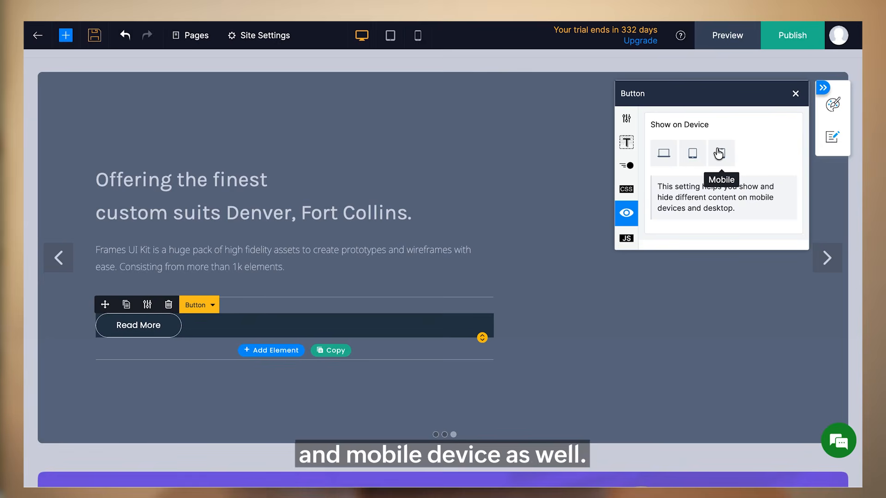
pyautogui.click(693, 153)
pyautogui.click(664, 155)
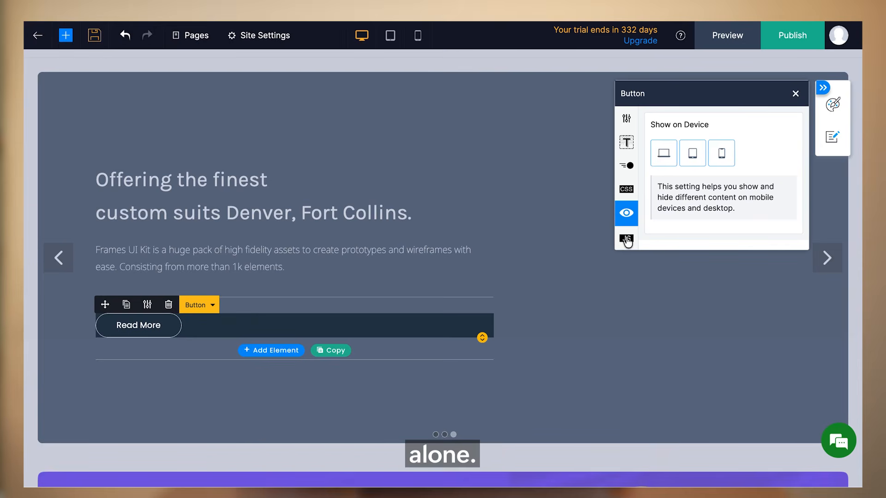
pyautogui.click(574, 241)
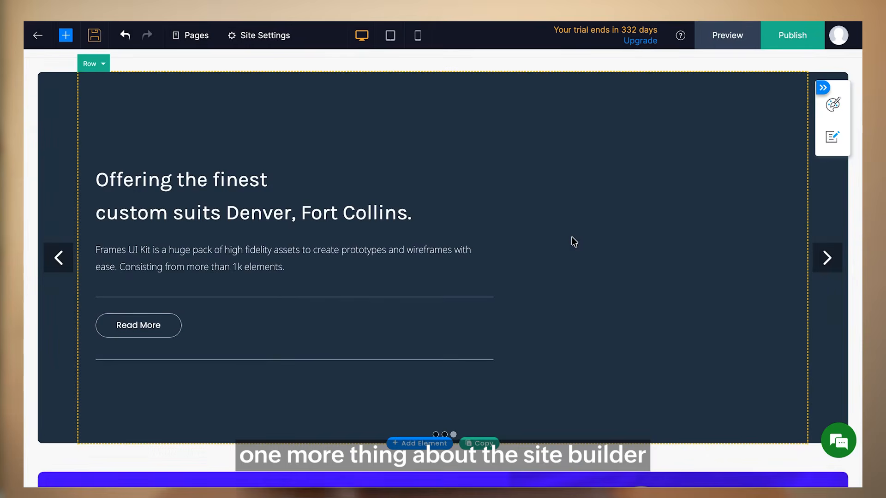
# Go to the area between the promotional banners and the Electronics products, and open the library of pre-designed sections
pyautogui.scroll(-1, 573, 241)
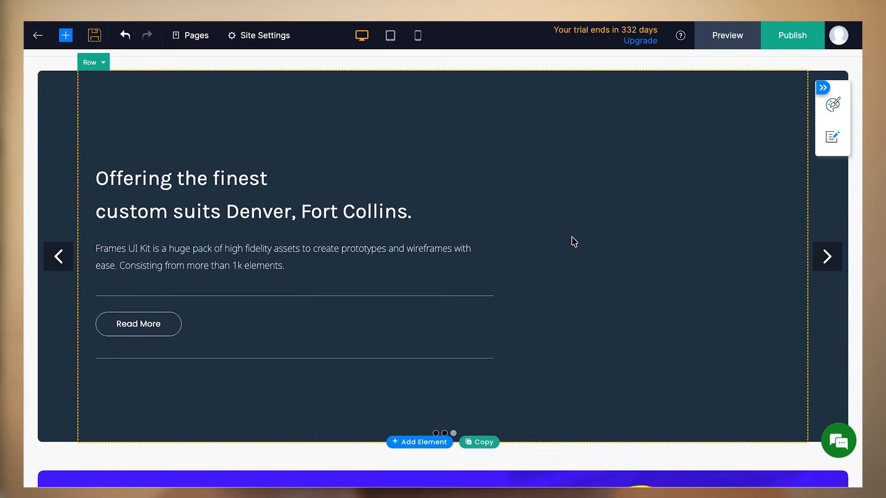
pyautogui.scroll(-3, 574, 241)
pyautogui.scroll(-3, 105, 261)
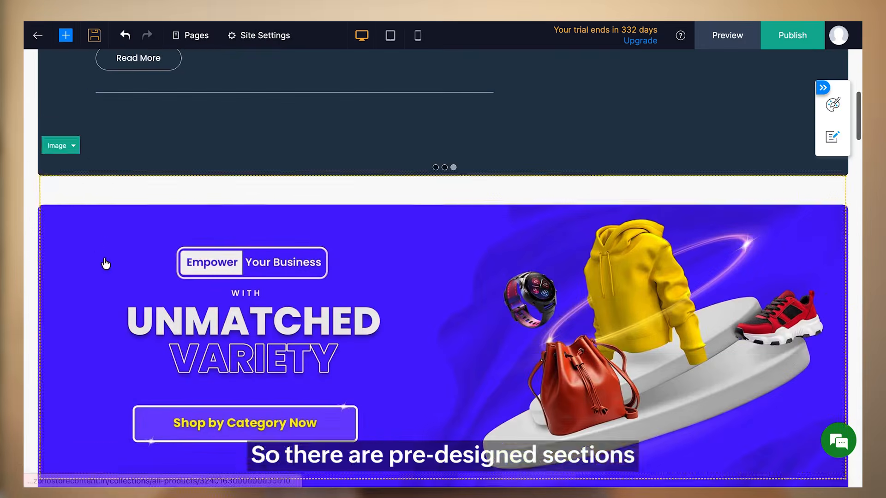
pyautogui.click(42, 199)
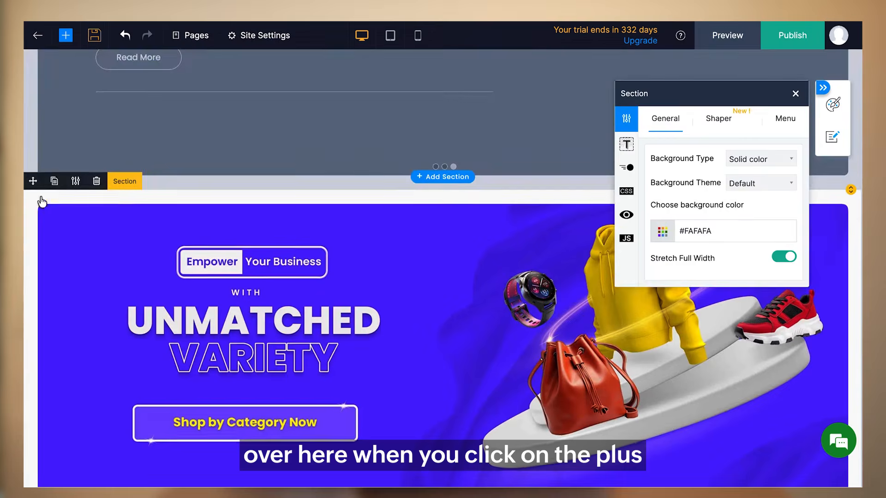
pyautogui.scroll(-6, 46, 231)
pyautogui.scroll(-3, 51, 296)
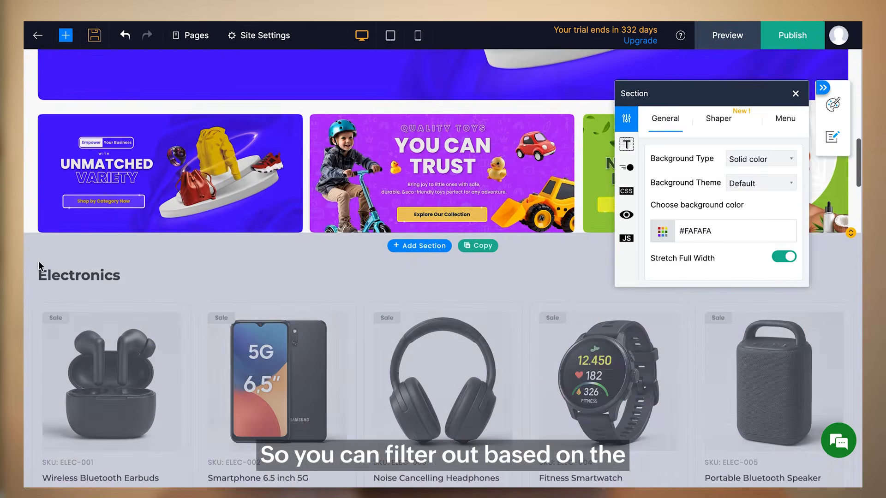
pyautogui.click(38, 261)
pyautogui.click(69, 37)
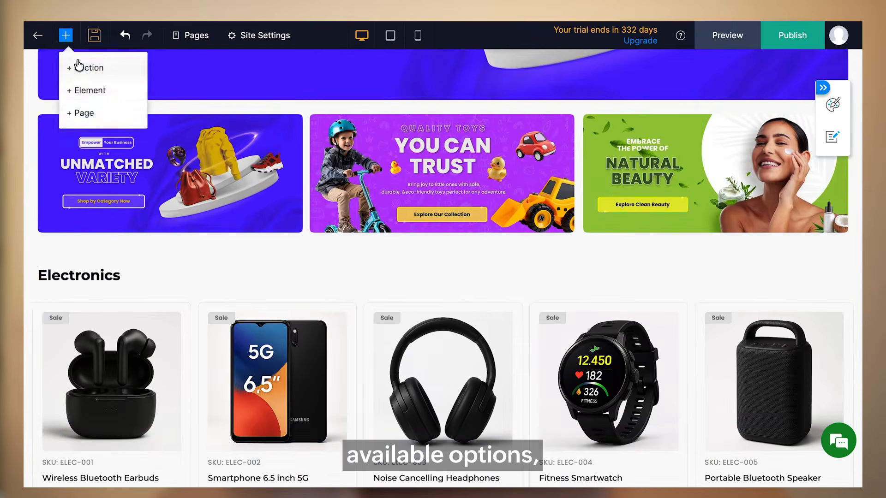
pyautogui.click(76, 66)
# Filter the pre-designed sections by Box and insert the one with a photo beside a colored text box above the Electronics section
pyautogui.scroll(-3, 253, 172)
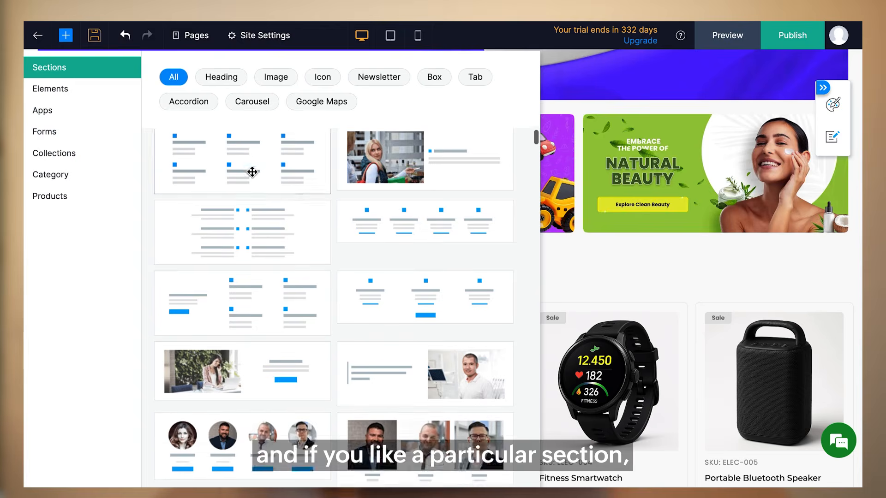
pyautogui.click(274, 76)
pyautogui.click(322, 77)
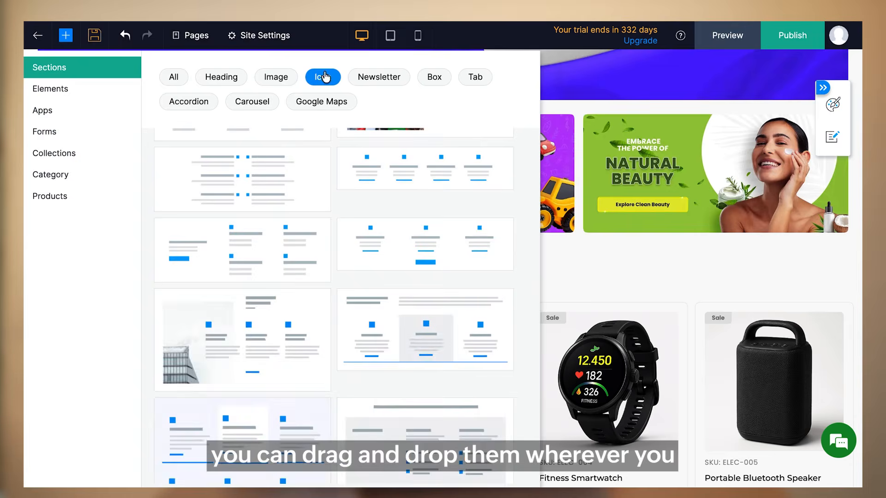
pyautogui.click(379, 77)
pyautogui.click(433, 77)
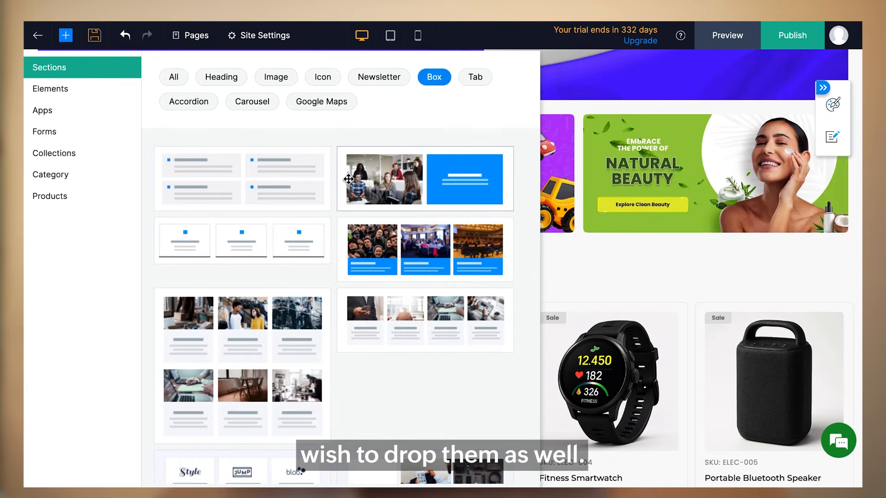
pyautogui.click(409, 313)
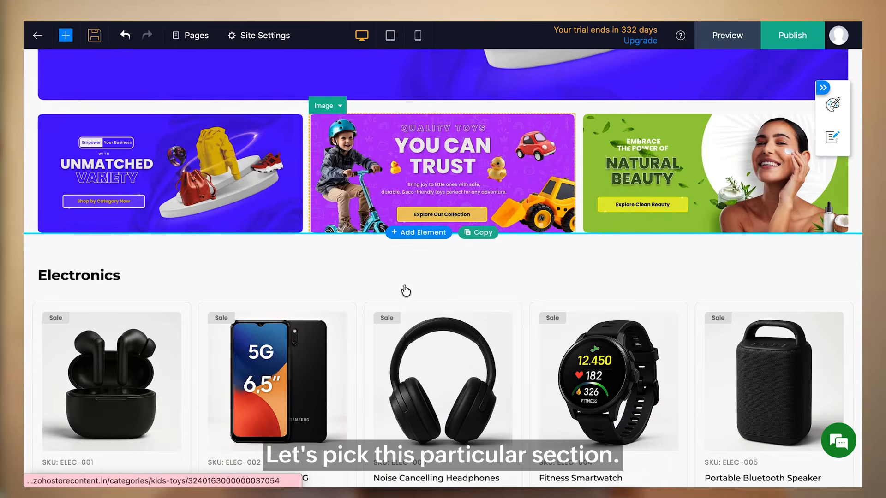
pyautogui.scroll(1, 406, 290)
pyautogui.scroll(-2, 344, 467)
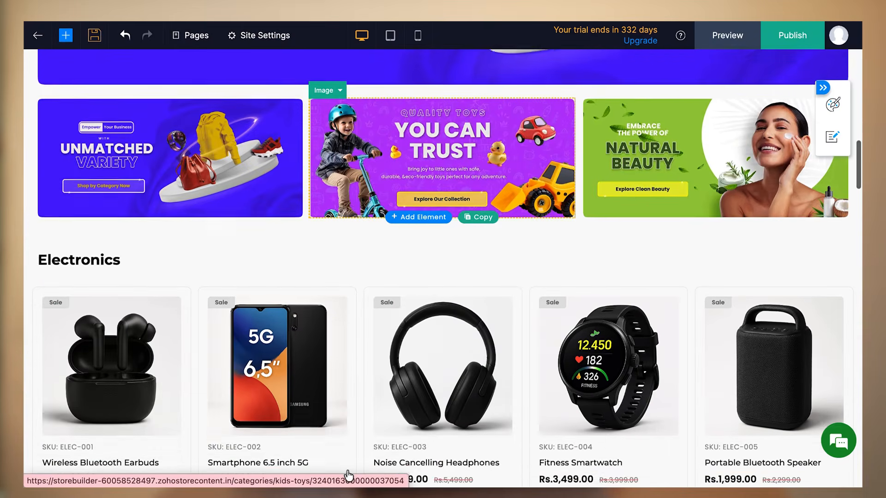
pyautogui.scroll(-1, 349, 473)
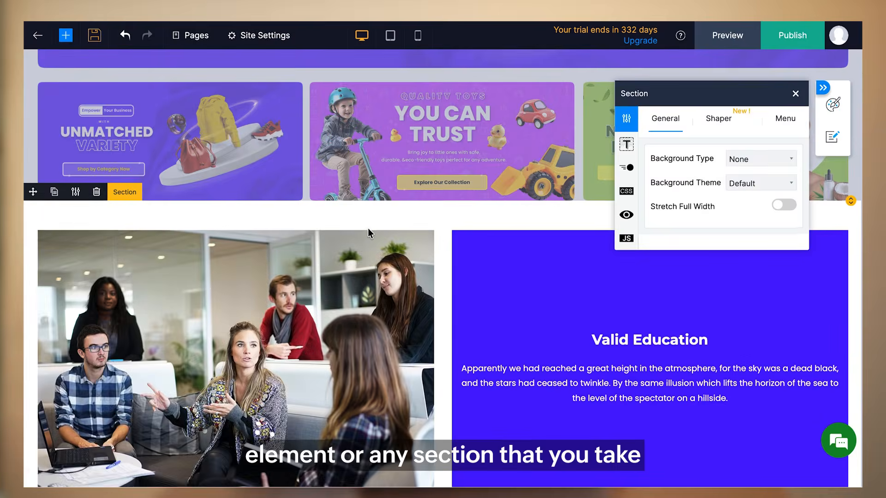
# Try a four-equal-column ratio and the custom ratio option on the new section's row, and restore its two equal columns
pyautogui.scroll(-3, 367, 228)
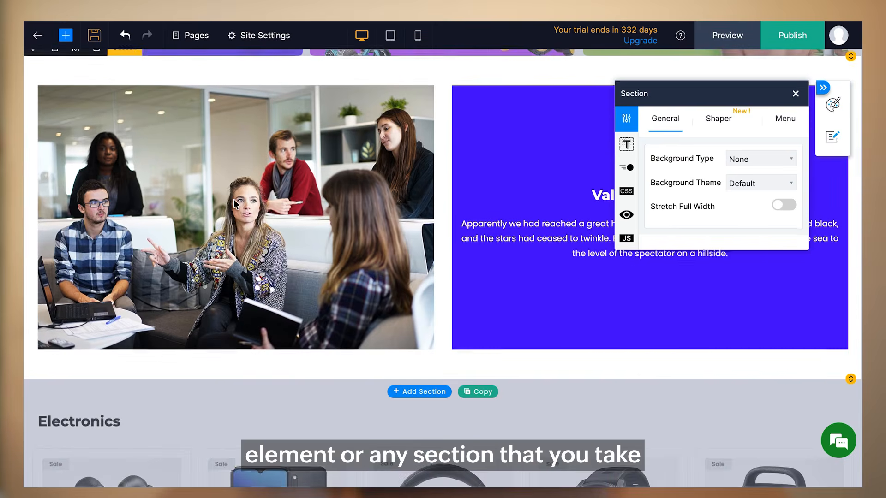
pyautogui.scroll(2, 240, 212)
pyautogui.click(260, 242)
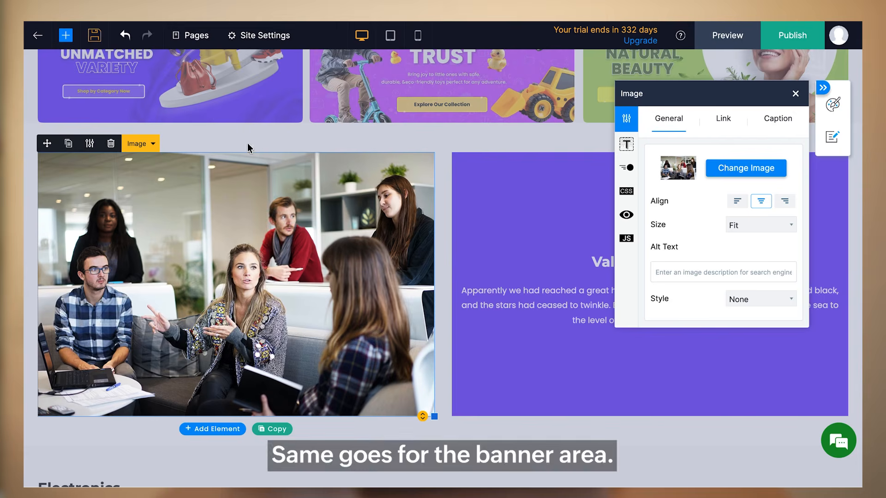
pyautogui.click(139, 144)
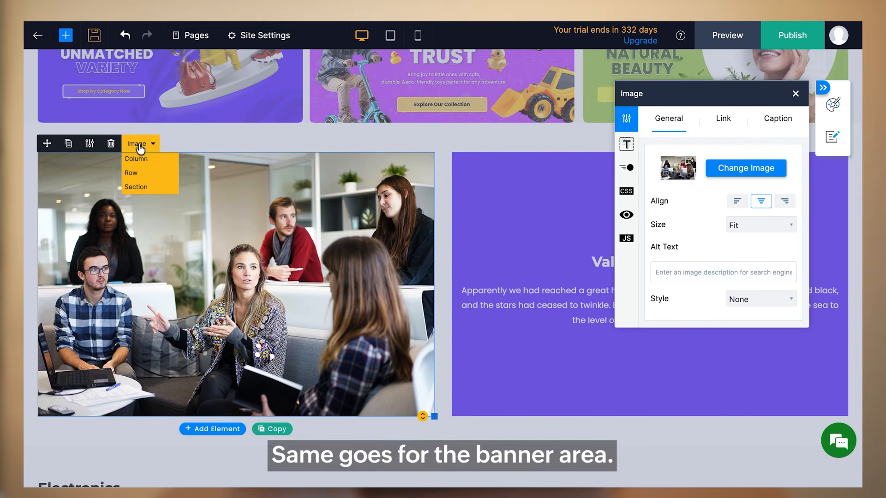
pyautogui.click(147, 171)
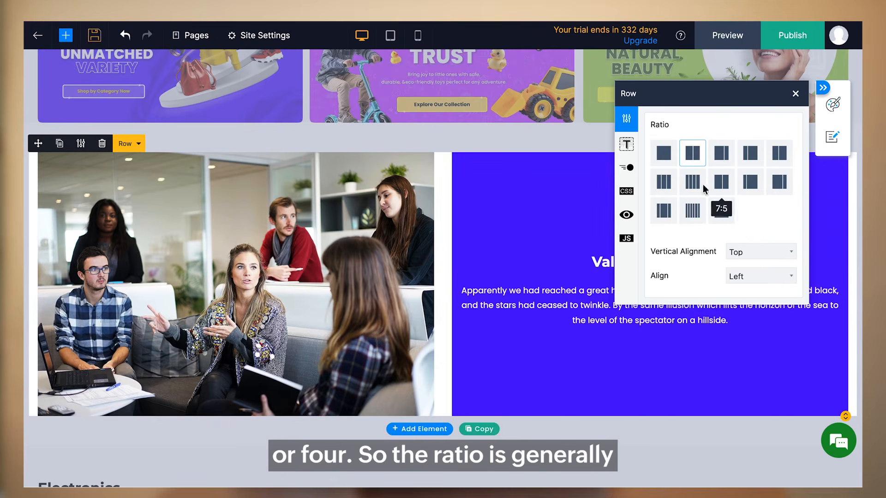
pyautogui.click(689, 187)
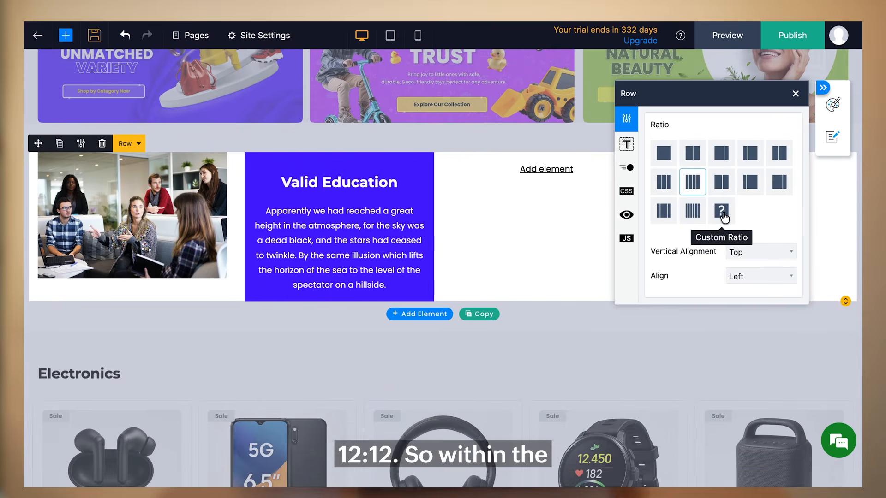
pyautogui.click(722, 213)
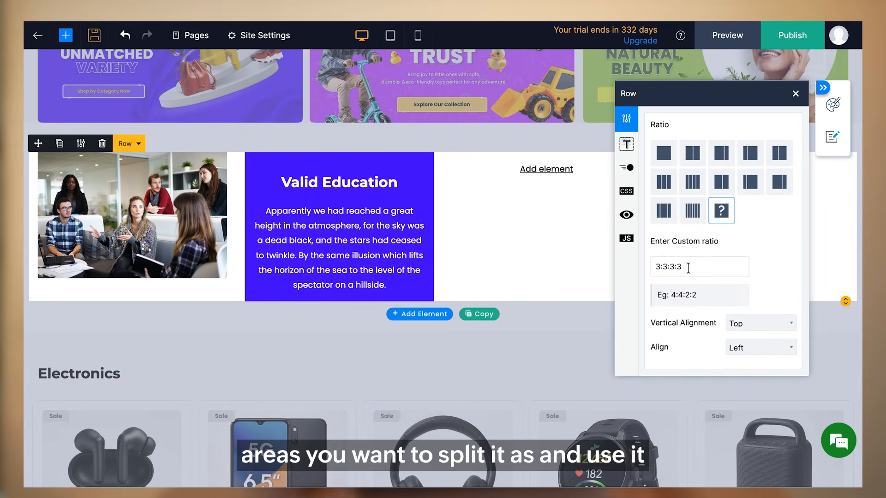
pyautogui.click(693, 154)
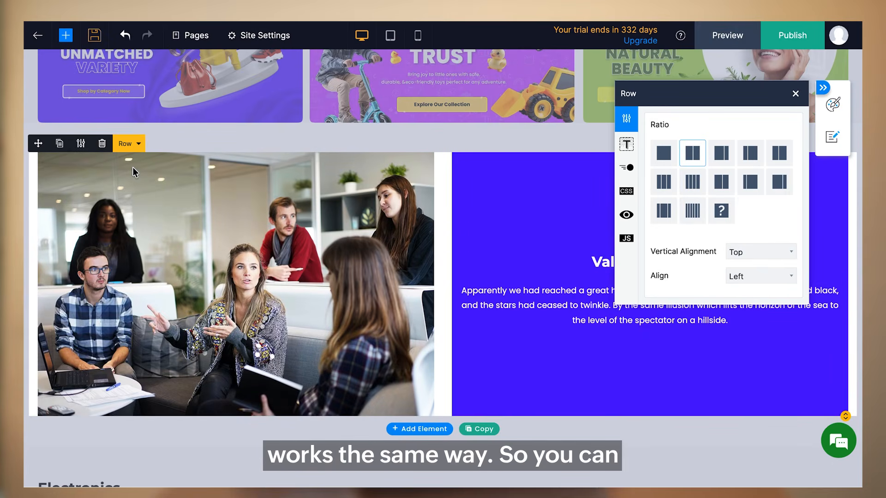
# Try enabling stickiness for the column holding the new section's photo, and switch it off again
pyautogui.click(153, 187)
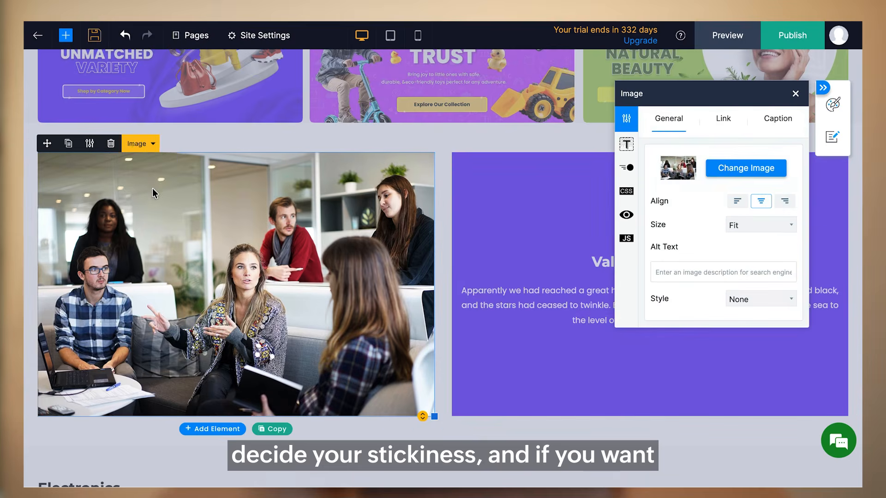
pyautogui.click(138, 143)
pyautogui.click(136, 157)
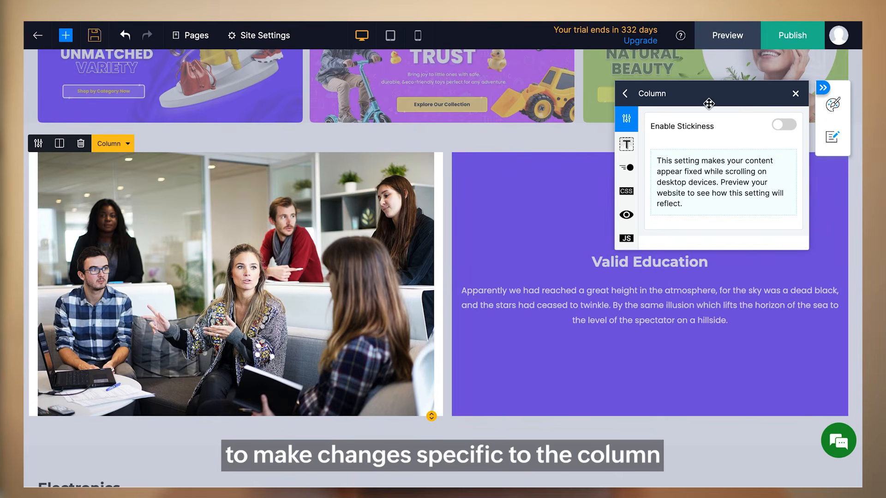
pyautogui.click(783, 124)
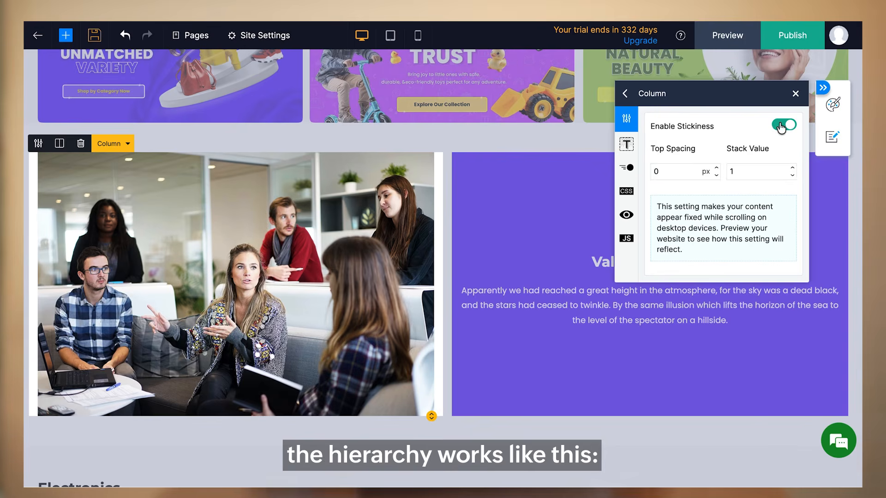
pyautogui.click(784, 124)
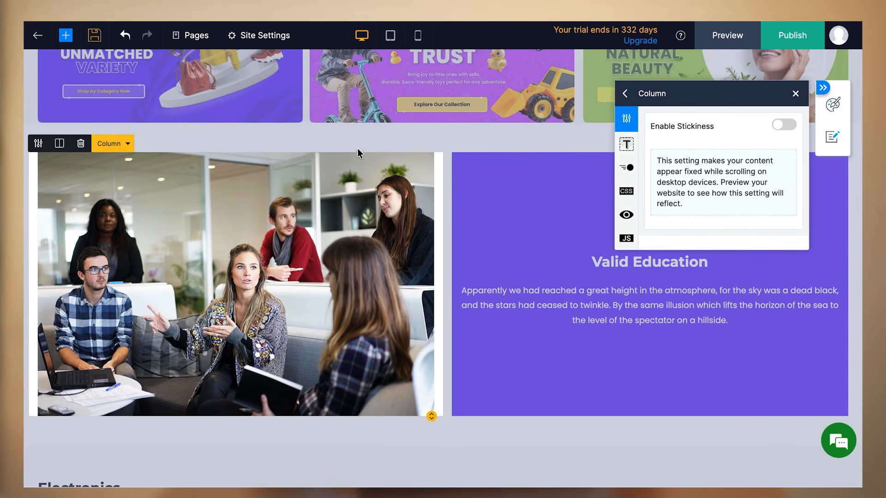
# Try a solid color background on the new photo-and-text section, and set its Background Type to Background image
pyautogui.click(123, 147)
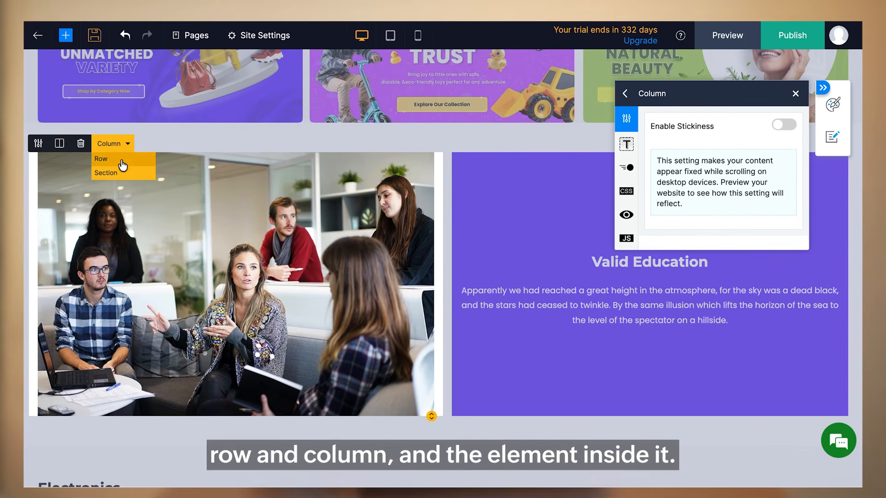
pyautogui.click(165, 248)
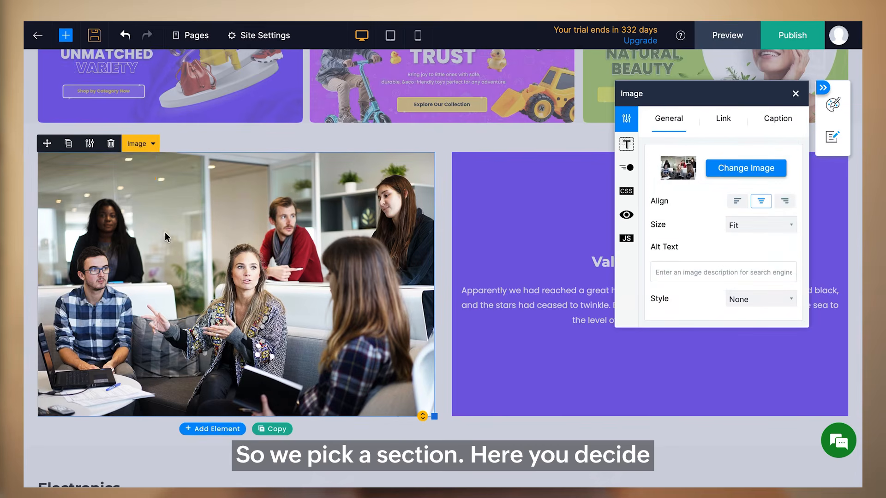
pyautogui.click(138, 144)
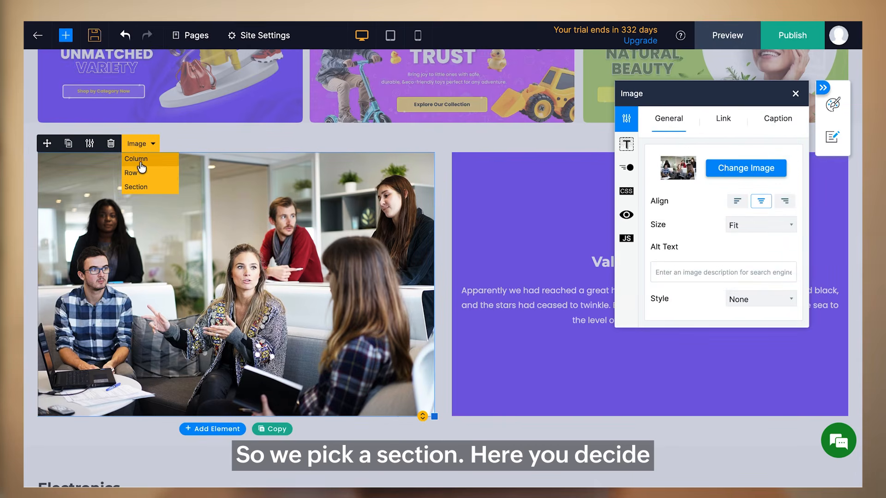
pyautogui.click(143, 186)
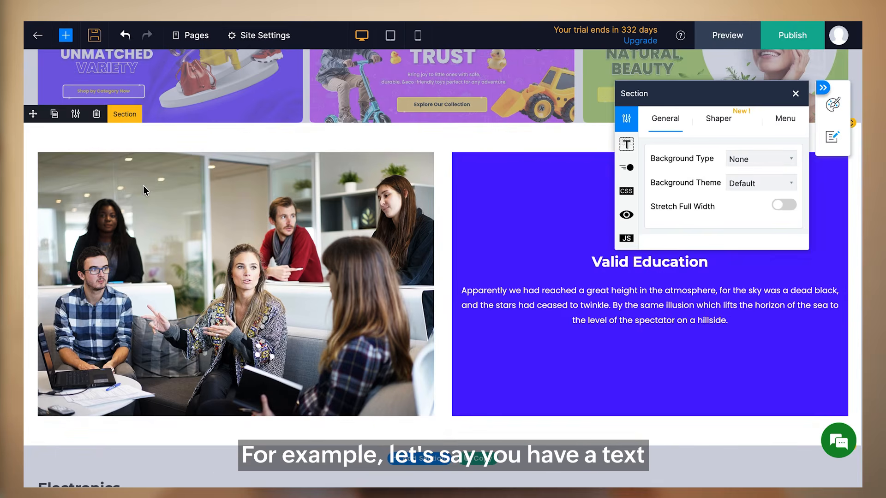
pyautogui.click(775, 158)
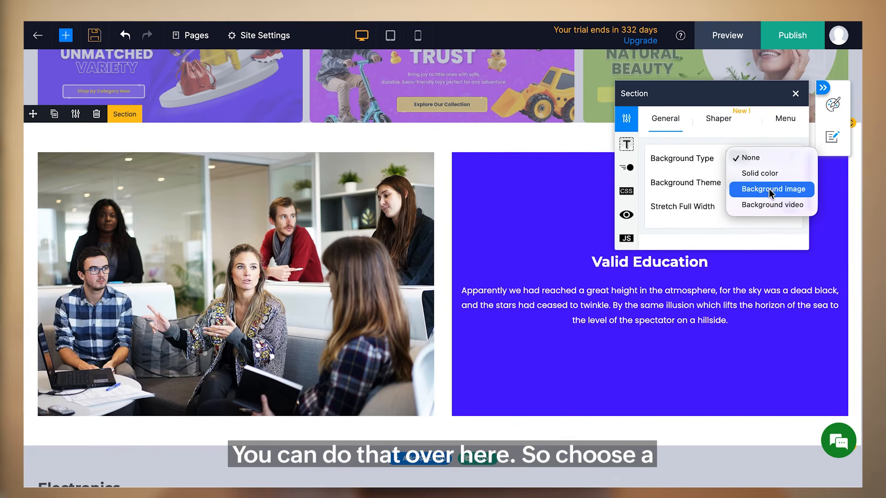
pyautogui.click(769, 175)
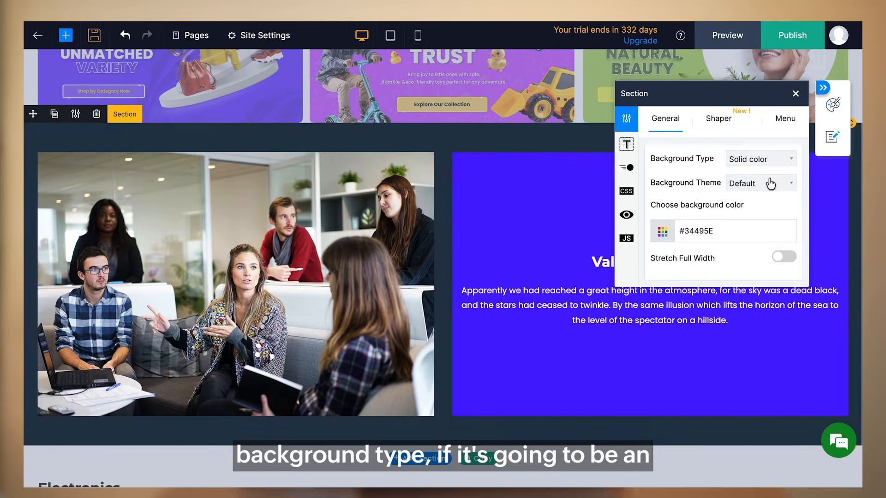
pyautogui.click(769, 159)
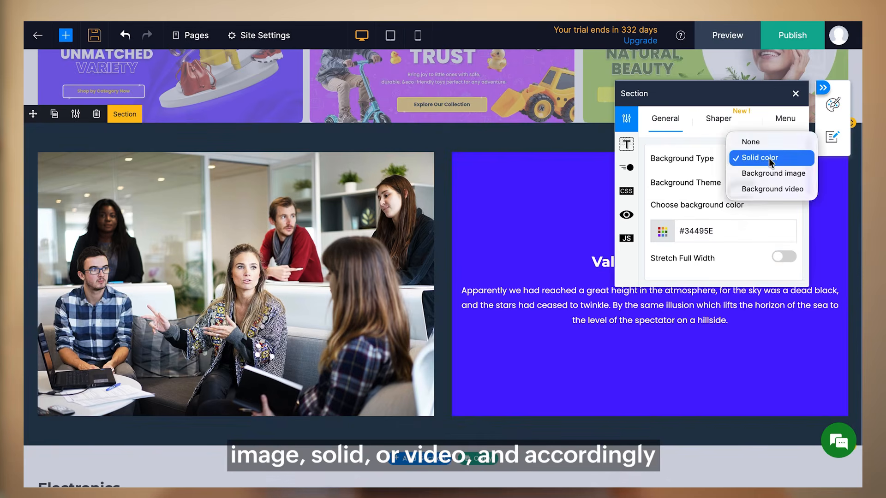
pyautogui.click(768, 173)
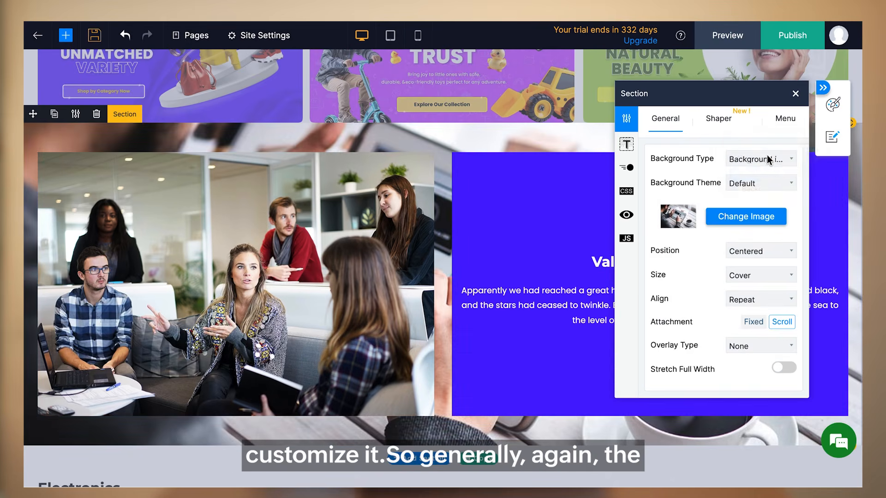
# Set the photo-and-text section's Background Type to Background video, and view the settings of its colored text box
pyautogui.click(766, 157)
pyautogui.click(766, 174)
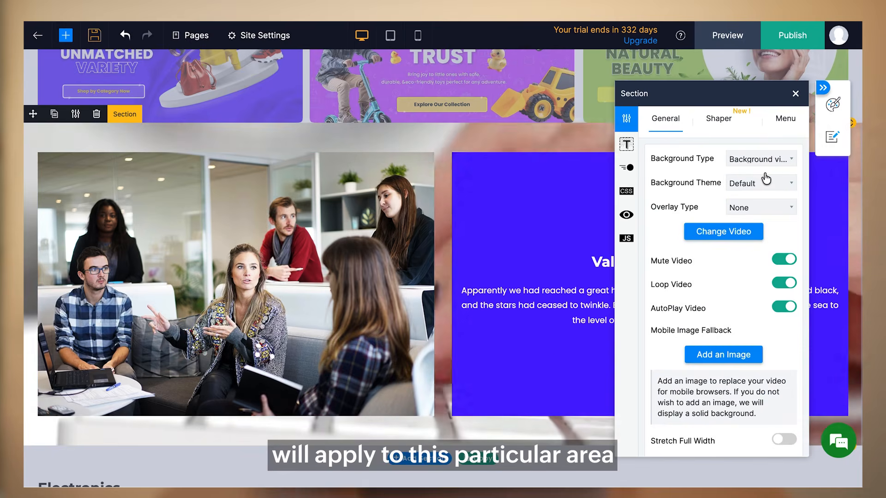
pyautogui.click(569, 212)
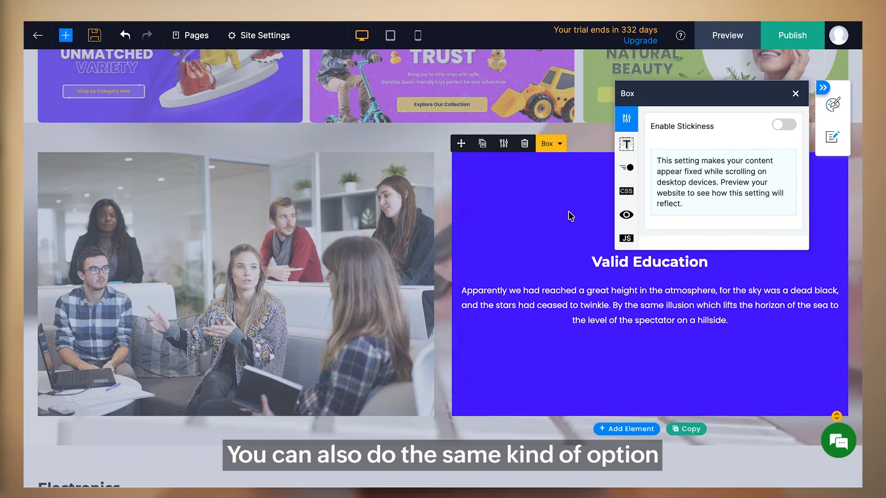
pyautogui.click(795, 94)
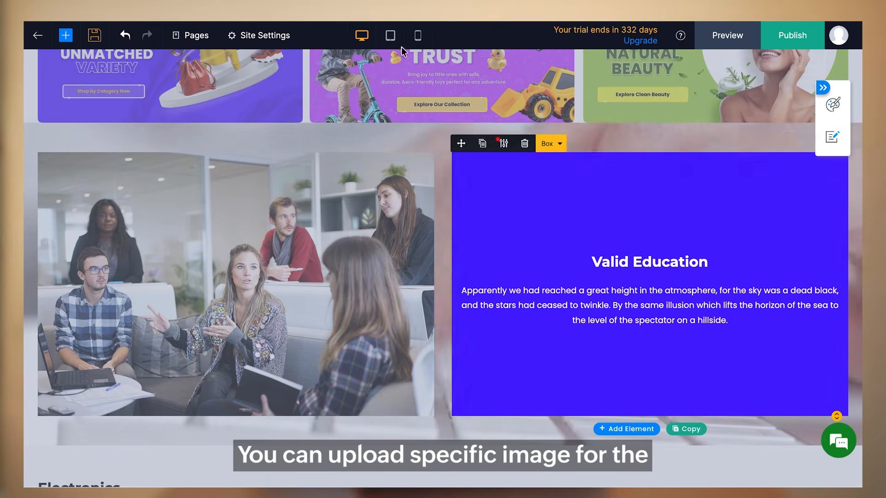
# Check the section in tablet and mobile views, enable Mobile specific image for its photo in mobile view, and return to desktop view
pyautogui.click(391, 41)
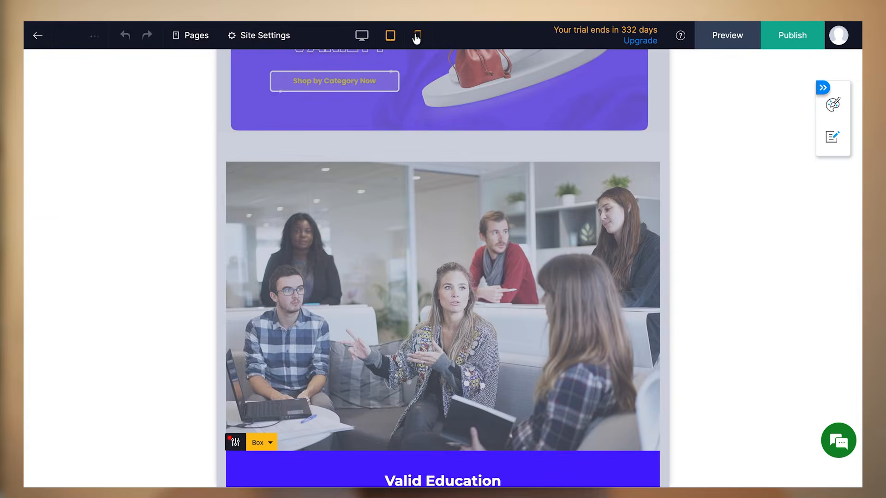
pyautogui.click(416, 37)
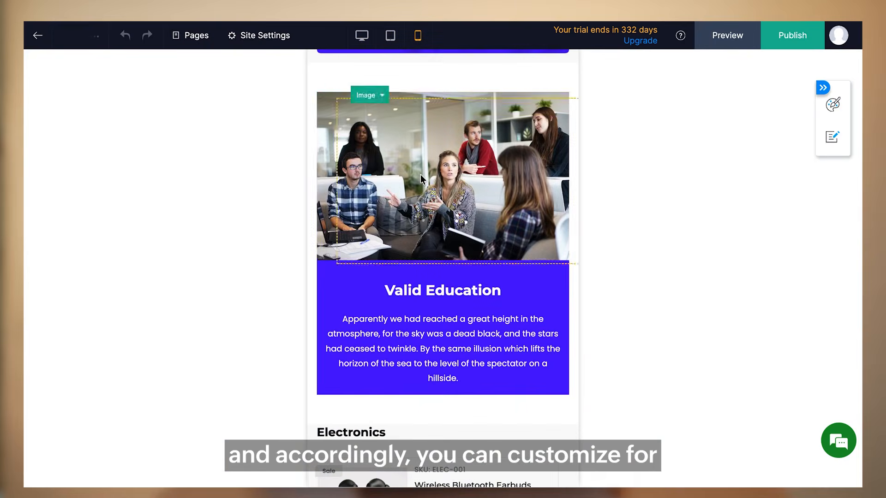
pyautogui.click(420, 175)
pyautogui.click(328, 83)
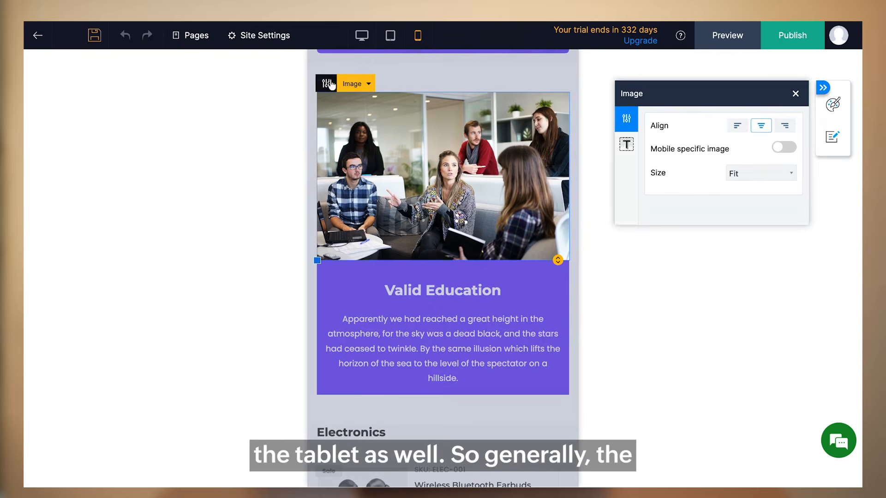
pyautogui.click(781, 148)
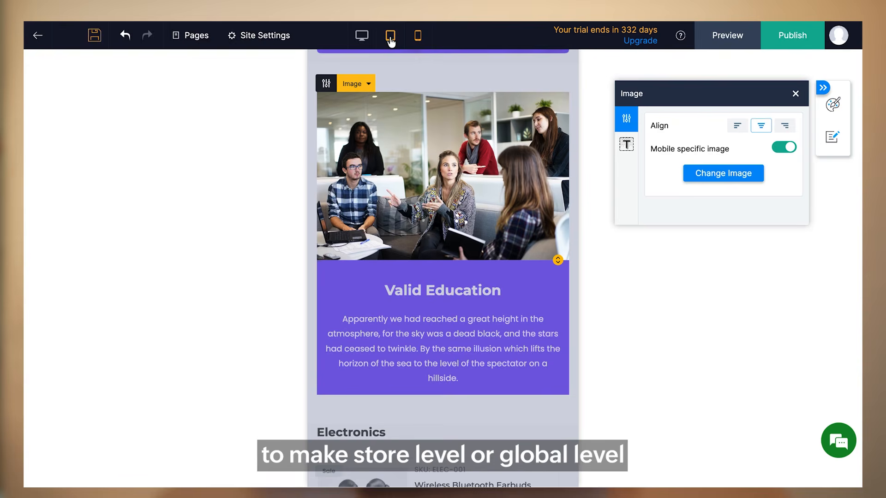
pyautogui.click(362, 37)
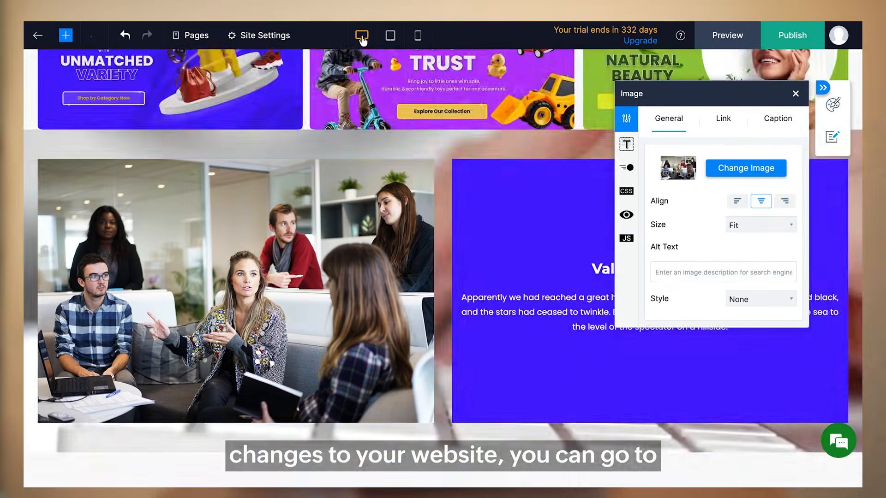
pyautogui.click(795, 96)
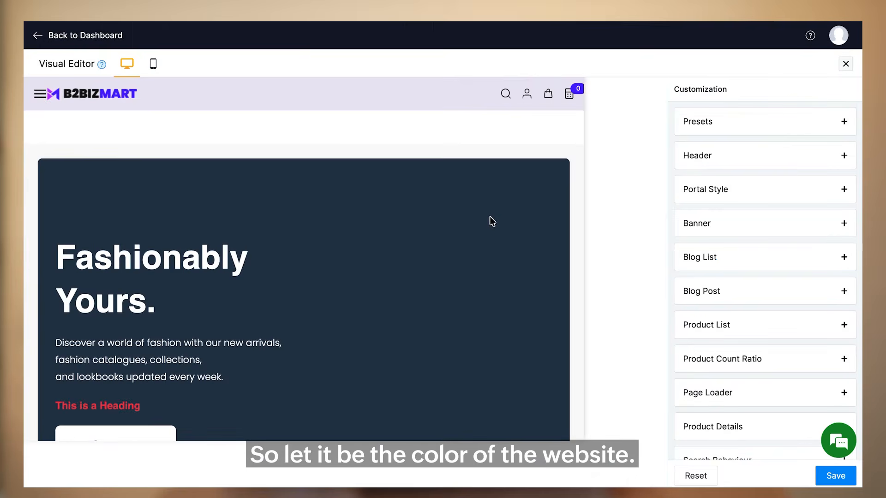
# Switch the theme presets to Custom Values and review the editable theme colors
pyautogui.click(794, 124)
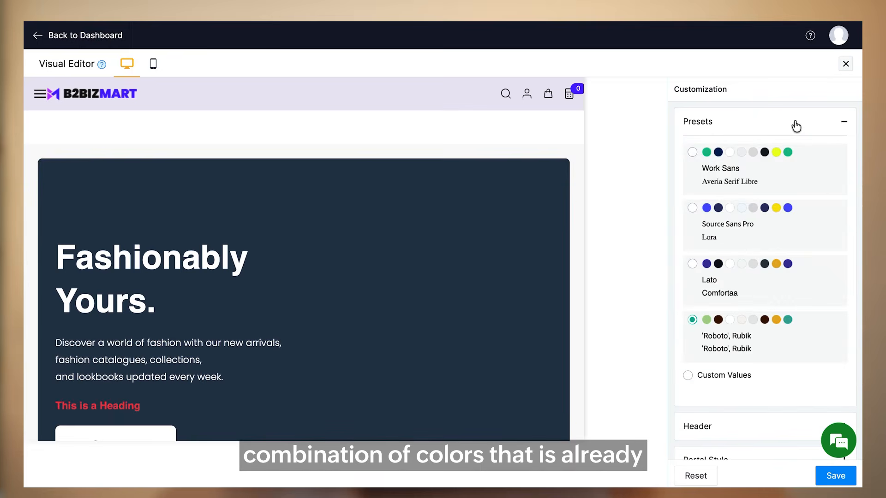
pyautogui.click(687, 376)
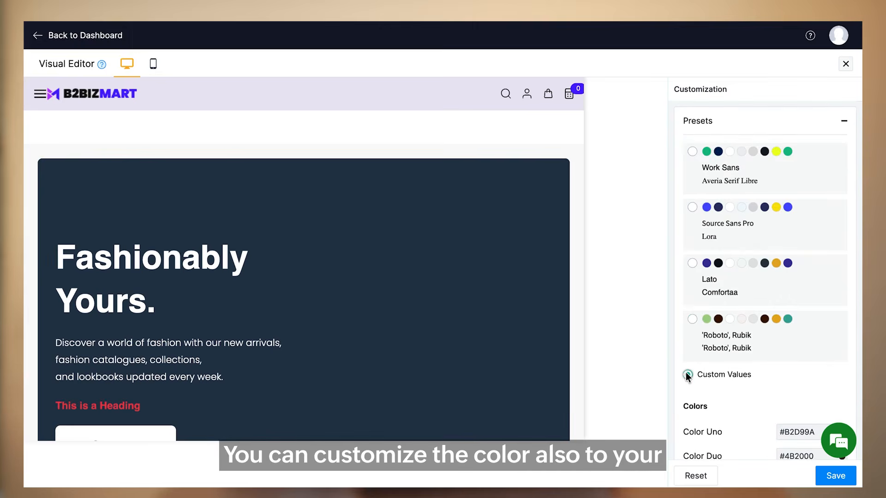
pyautogui.scroll(-5, 687, 376)
pyautogui.scroll(-1, 685, 373)
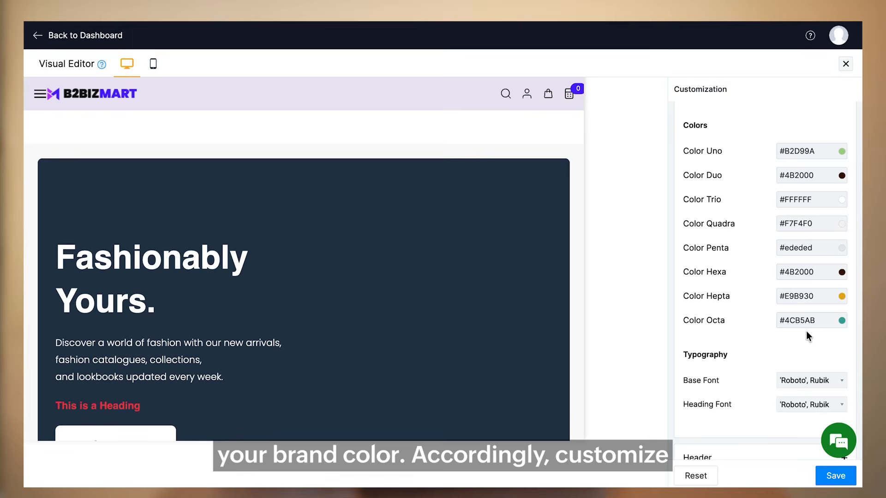
pyautogui.scroll(-1, 806, 331)
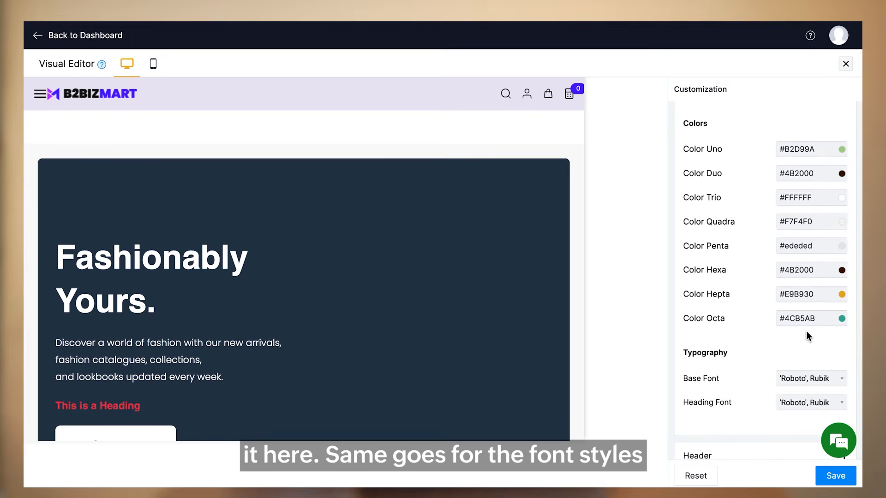
pyautogui.scroll(-2, 807, 331)
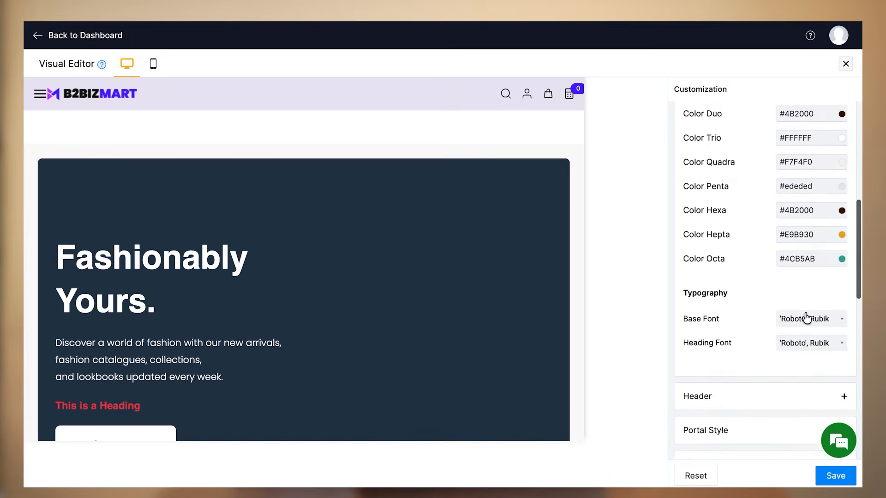
# Examine the Base Font and Heading Font options in the theme's typography settings
pyautogui.click(807, 318)
pyautogui.click(737, 300)
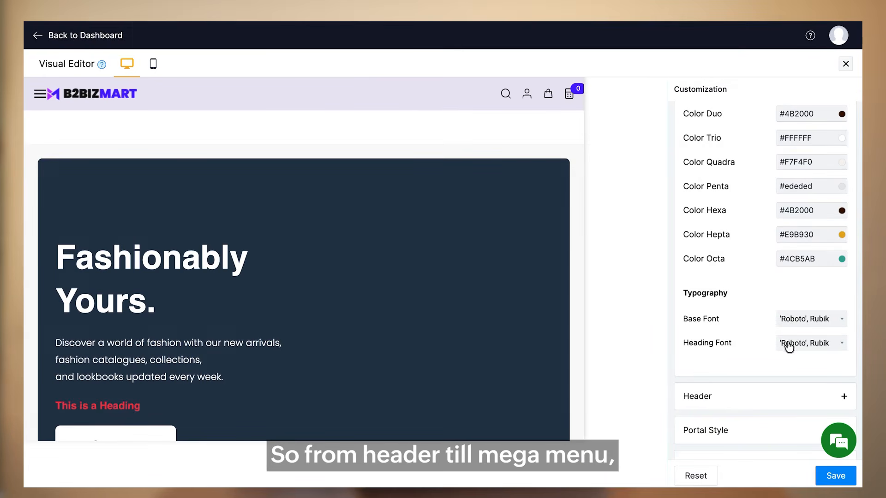
pyautogui.click(787, 342)
pyautogui.click(711, 350)
pyautogui.scroll(-2, 711, 350)
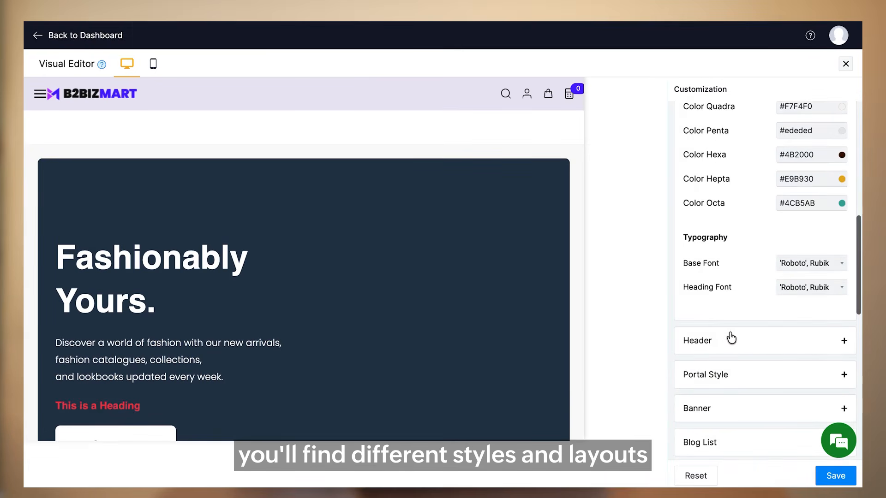
# Examine the theme's Header and Portal Style customization options
pyautogui.click(730, 337)
pyautogui.scroll(5, 743, 230)
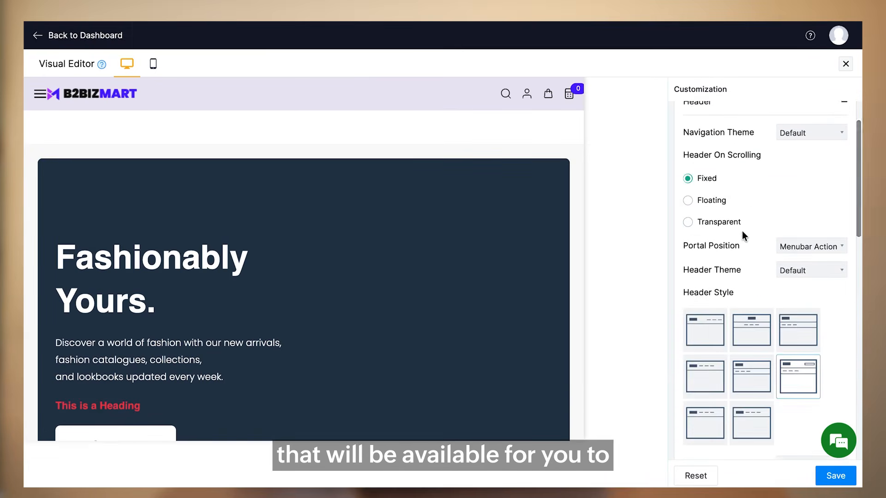
pyautogui.scroll(1, 743, 231)
pyautogui.click(755, 154)
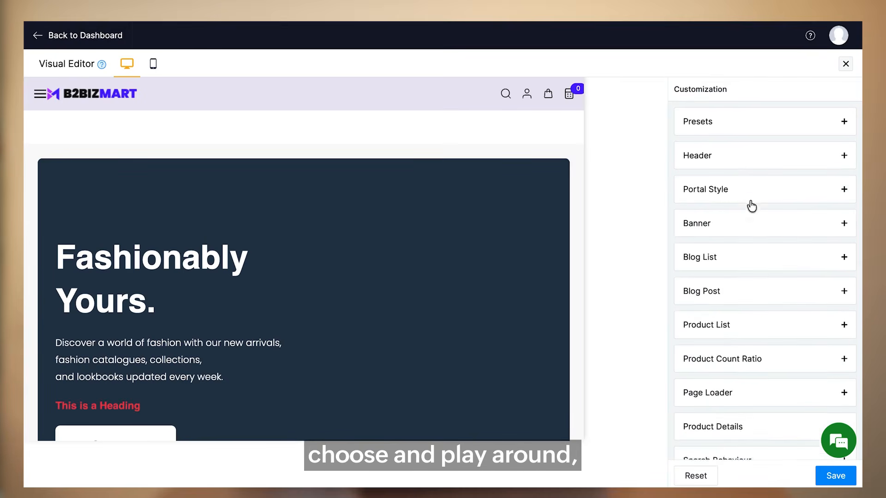
pyautogui.click(751, 203)
pyautogui.click(752, 205)
# Examine the Mega Menu, Message Popup and Breadcrumb options in the theme customization
pyautogui.scroll(-6, 747, 292)
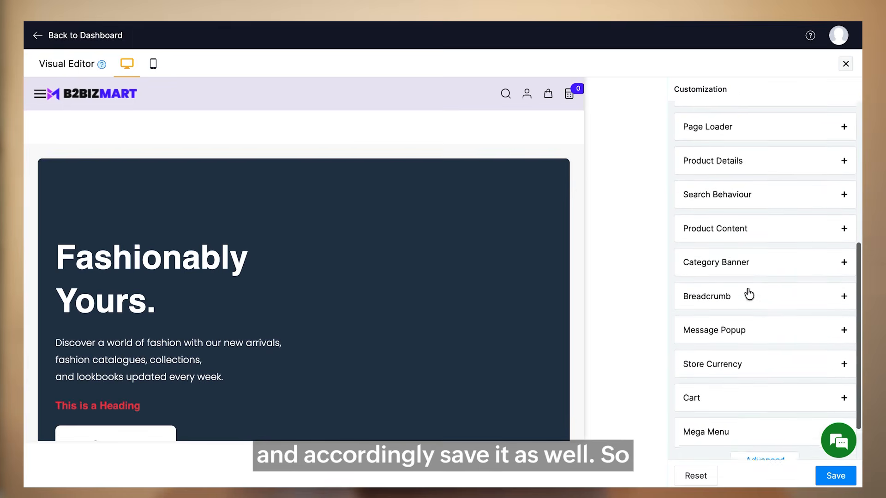
pyautogui.click(741, 379)
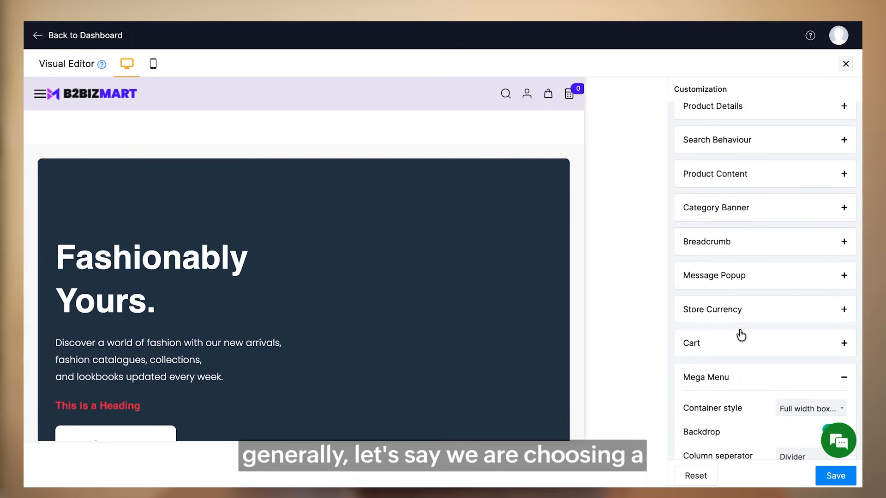
pyautogui.click(744, 287)
pyautogui.click(740, 251)
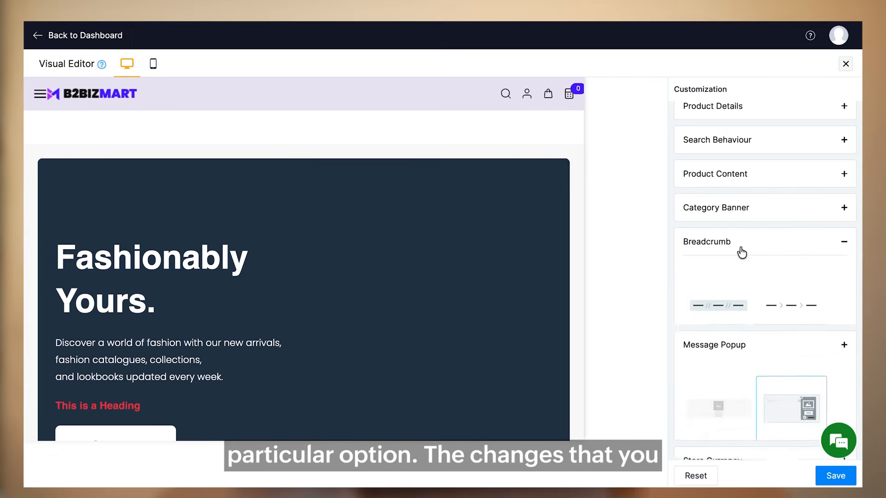
pyautogui.click(742, 253)
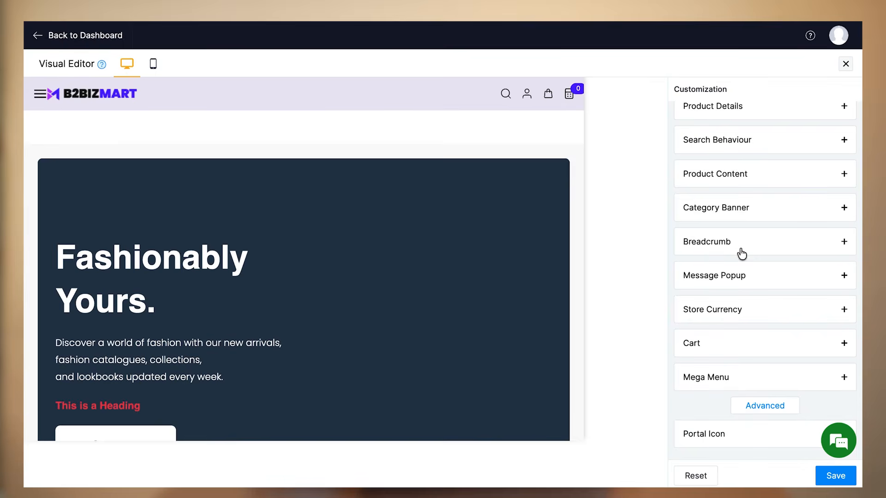
pyautogui.click(740, 272)
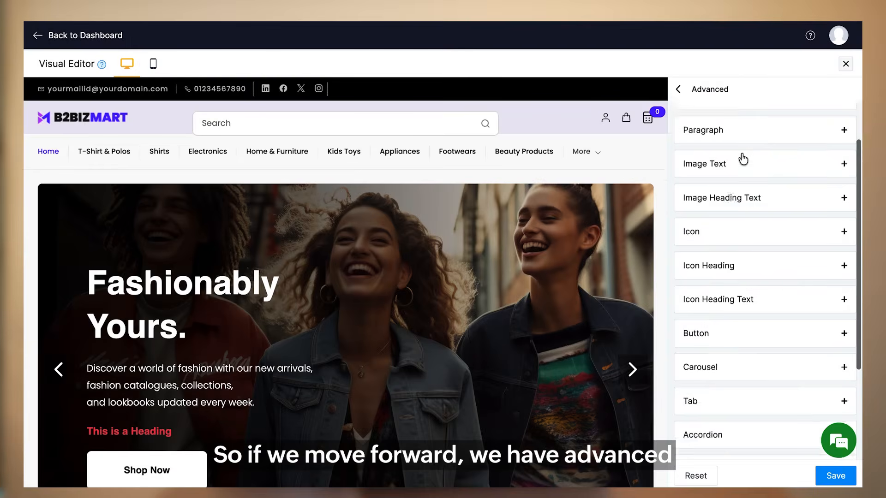
# Examine the advanced element styling options, including Heading, Paragraph, Image Text and Image Heading Text
pyautogui.scroll(2, 739, 158)
pyautogui.click(746, 150)
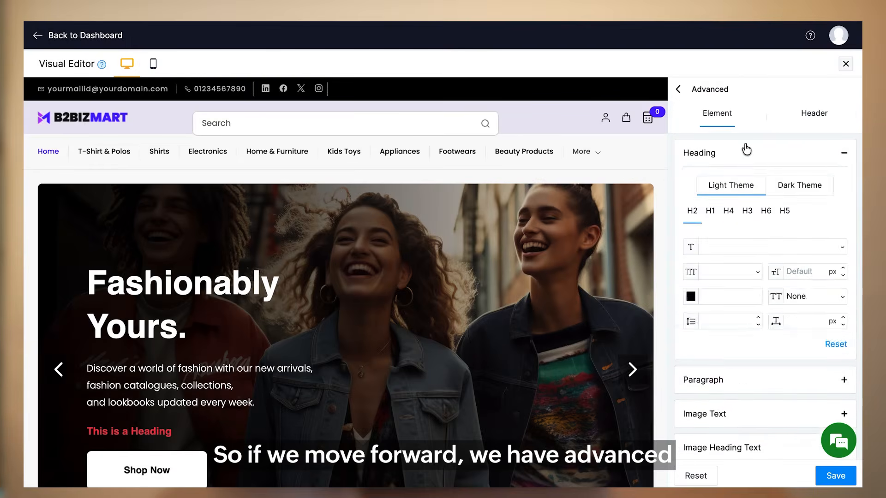
pyautogui.click(743, 149)
pyautogui.click(747, 187)
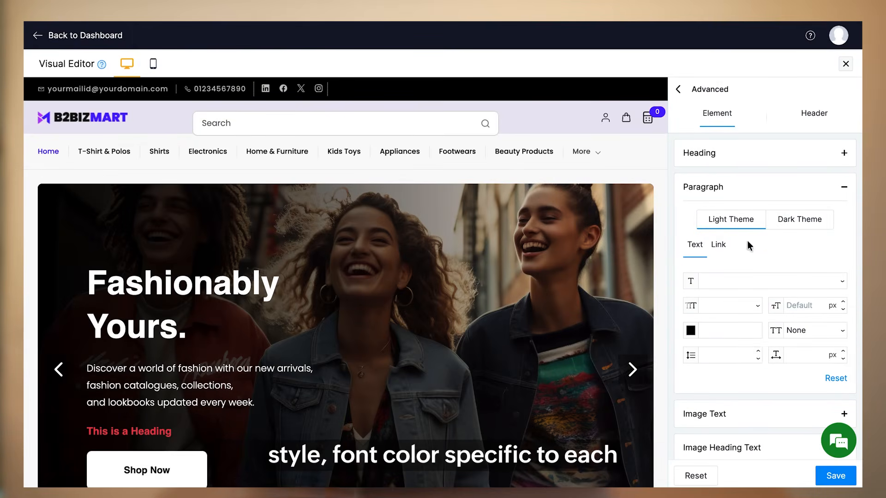
pyautogui.click(752, 198)
pyautogui.click(729, 226)
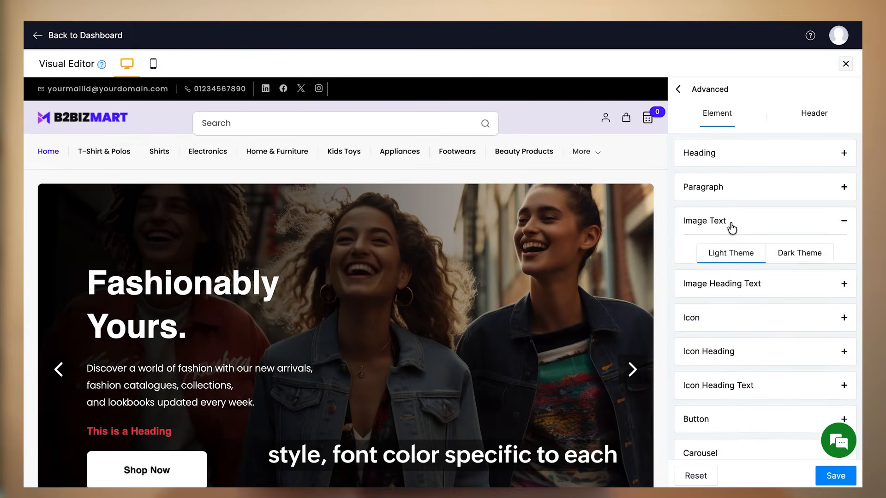
pyautogui.click(731, 226)
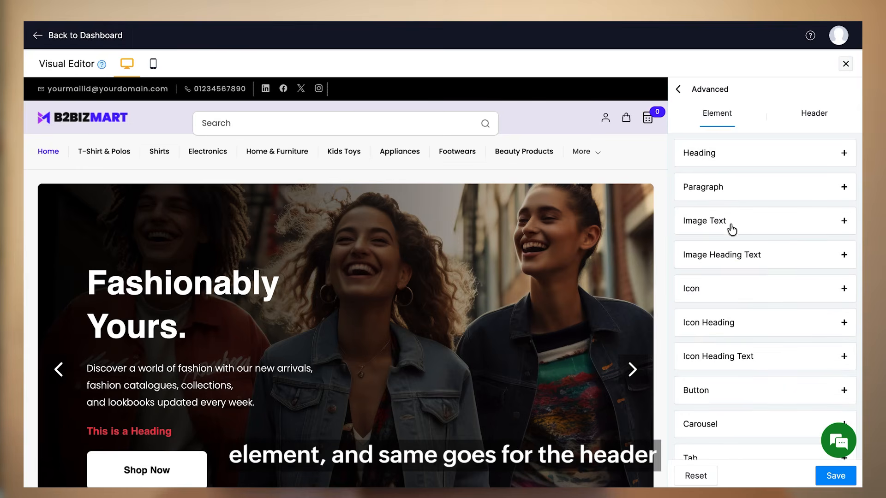
pyautogui.click(755, 264)
pyautogui.click(757, 266)
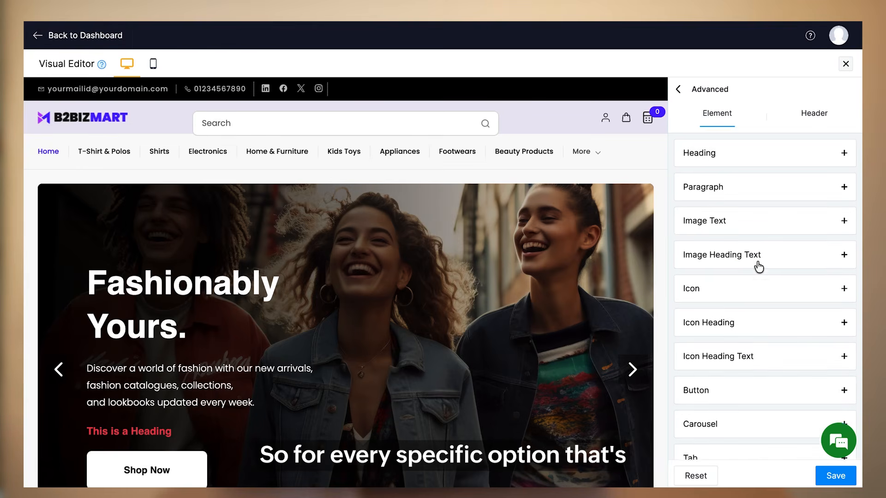
pyautogui.scroll(-5, 758, 265)
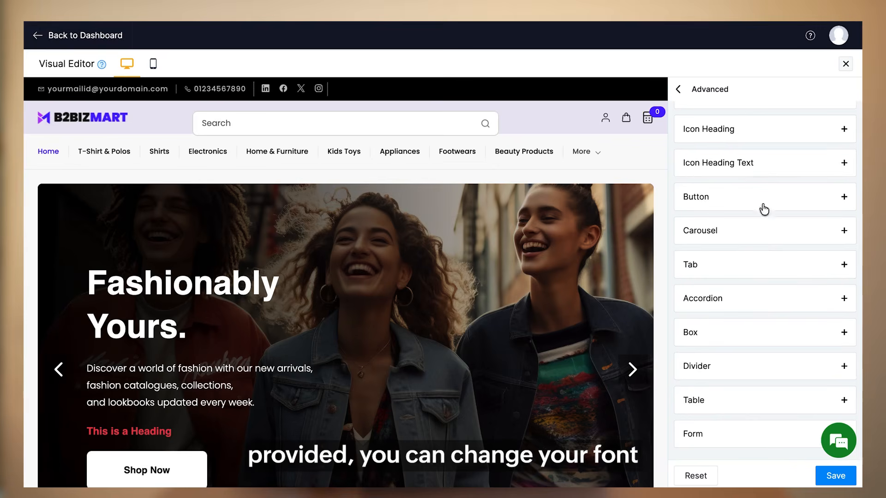
pyautogui.scroll(5, 763, 209)
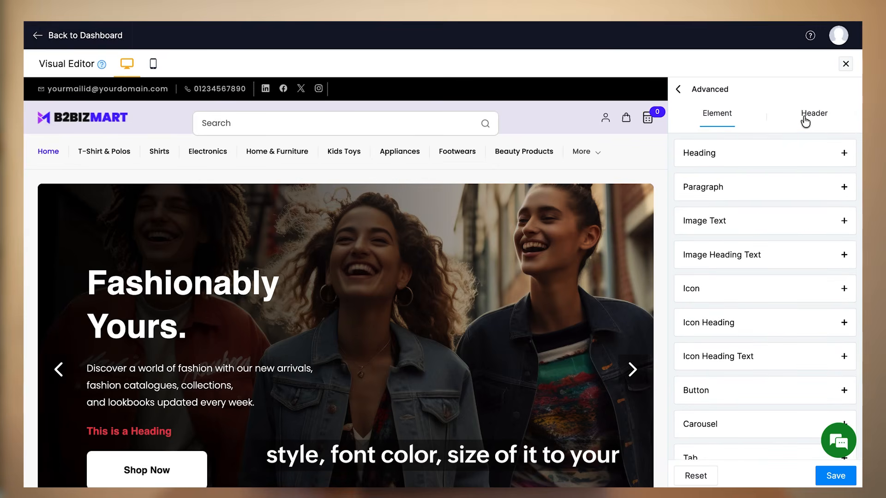
# Review the advanced Header styling options and save the theme customization
pyautogui.click(805, 119)
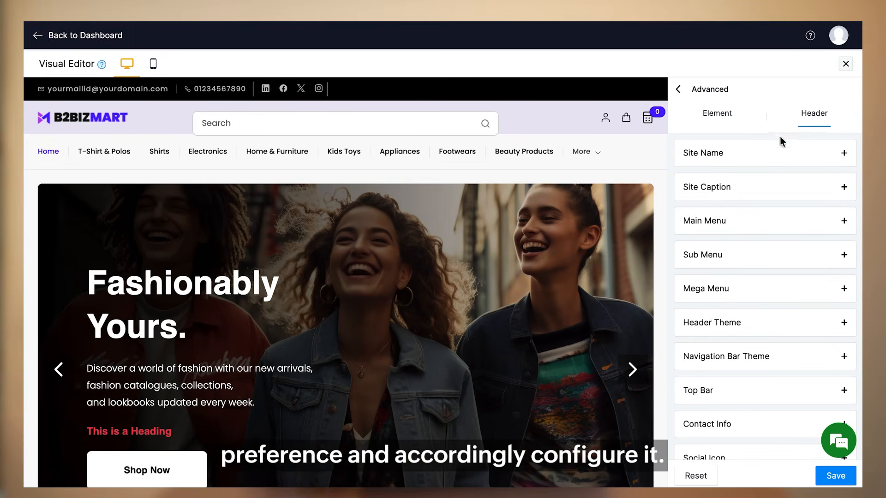
pyautogui.scroll(-1, 759, 230)
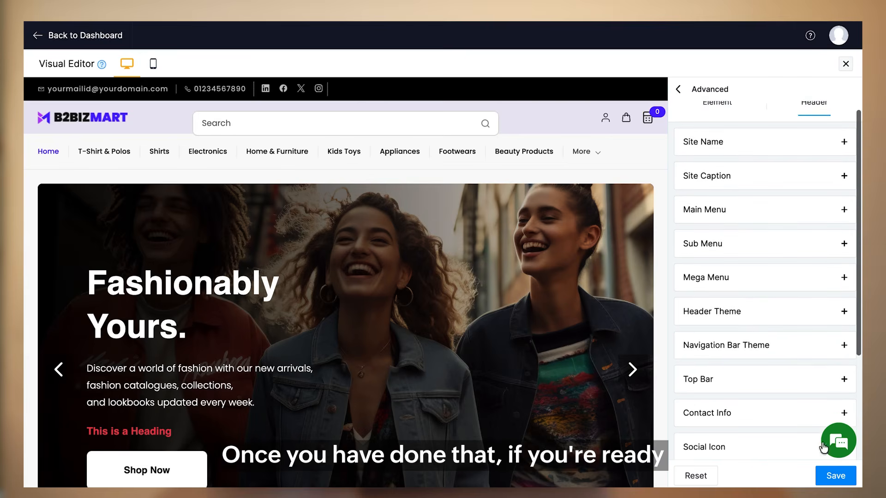
pyautogui.click(827, 478)
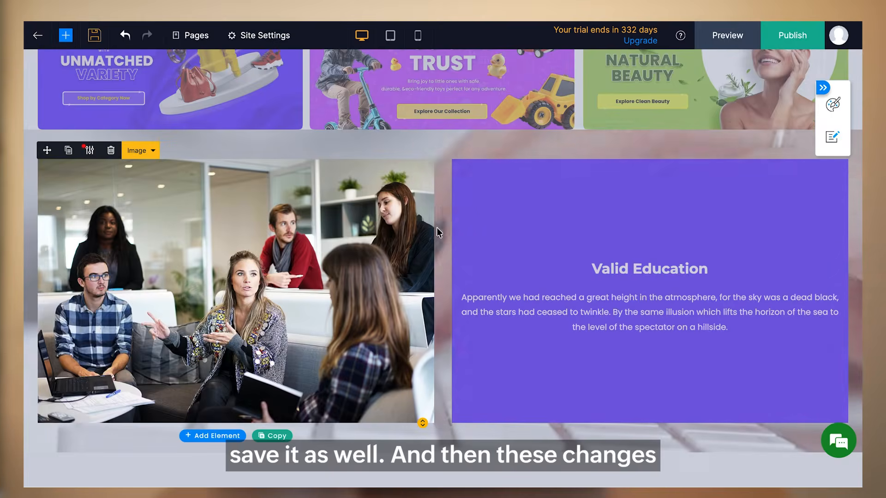
# View the Add Page form available from the Visual Editor
pyautogui.scroll(15, 437, 226)
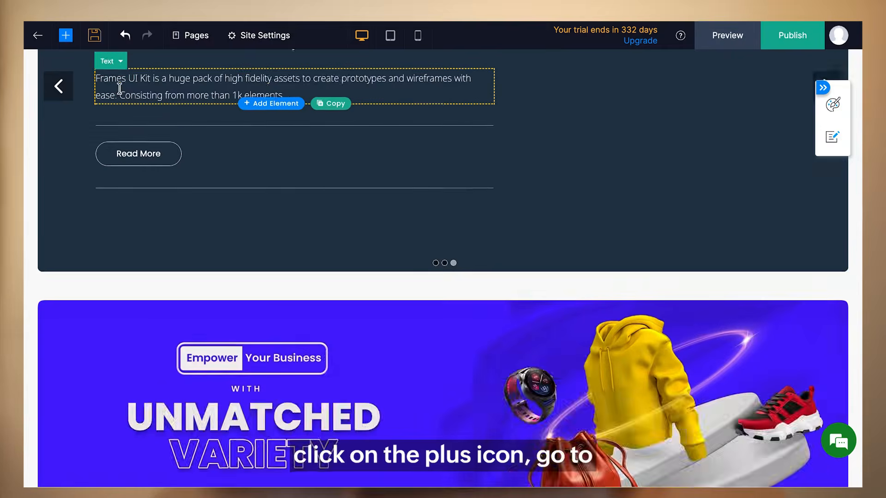
pyautogui.scroll(2, 296, 207)
pyautogui.click(119, 88)
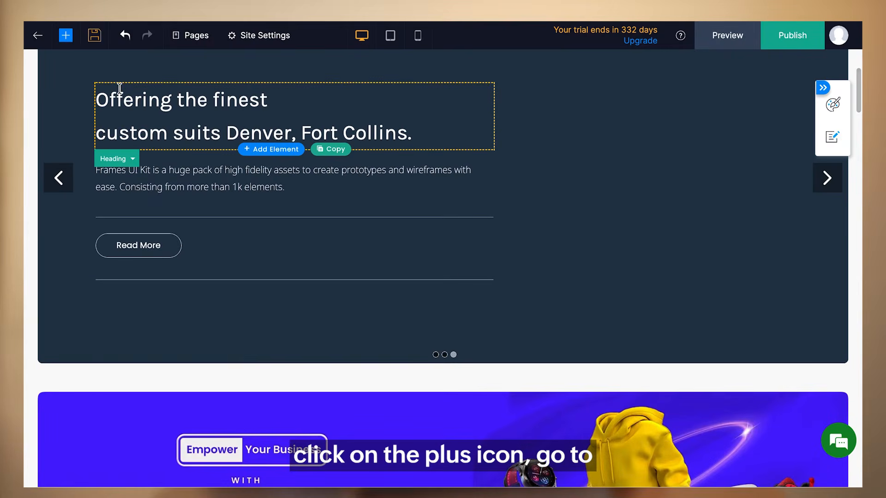
pyautogui.click(66, 37)
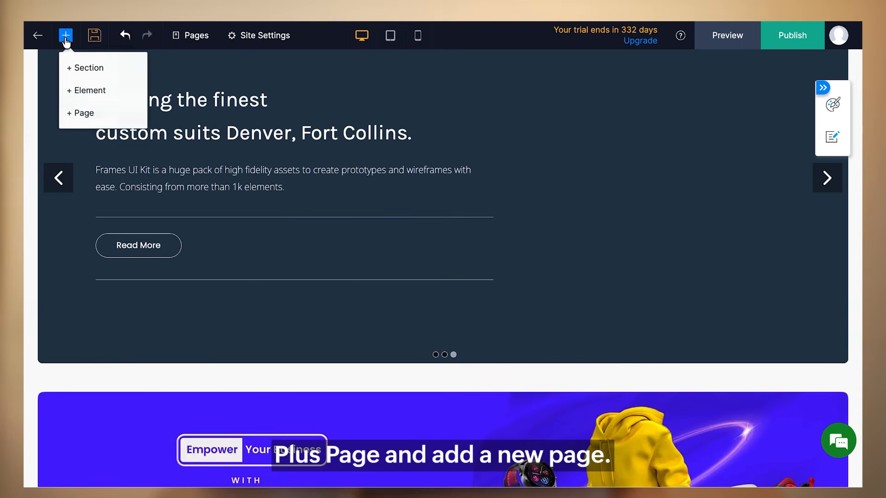
pyautogui.click(84, 114)
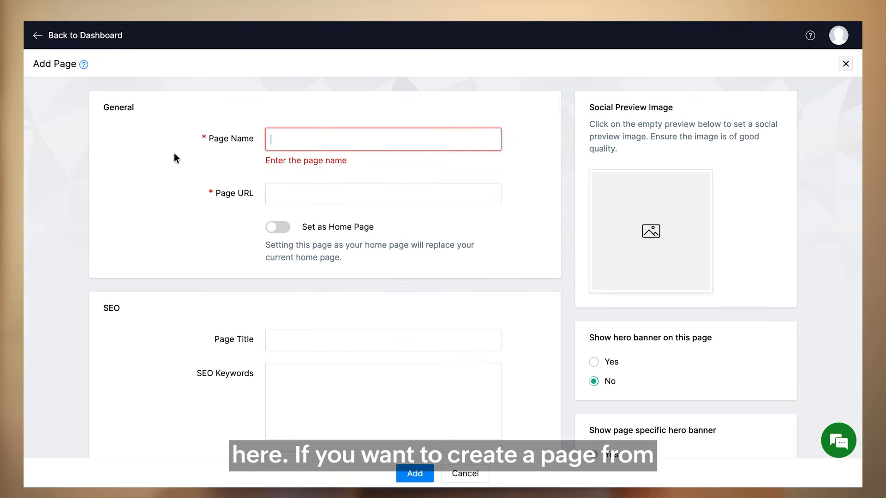
# Start a new page from the store dashboard's page list, naming it Contact Us with the page URL contact
pyautogui.click(125, 28)
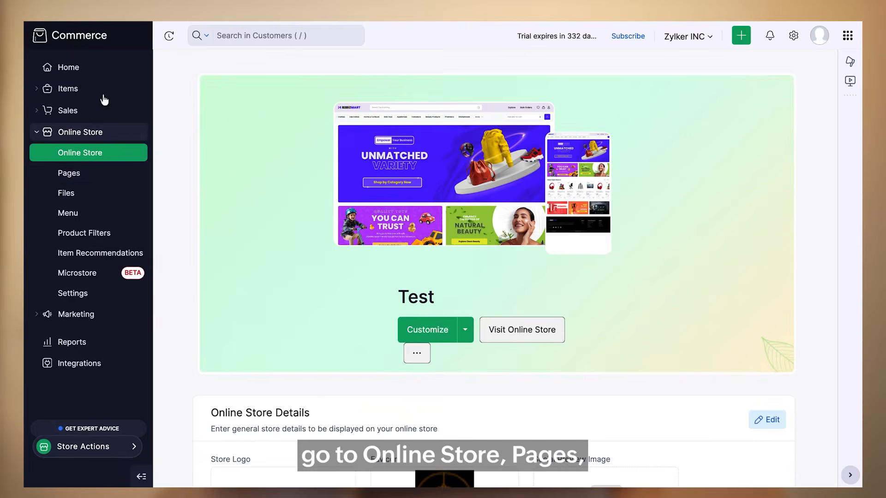
pyautogui.click(90, 181)
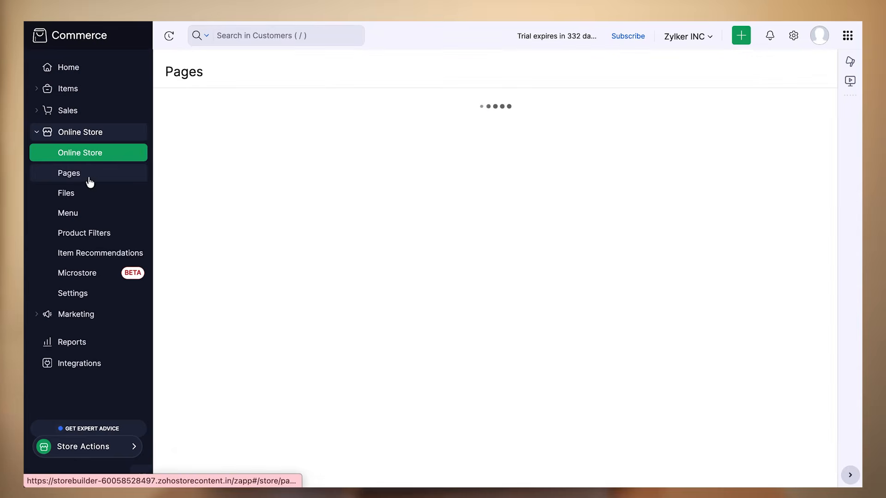
pyautogui.click(759, 70)
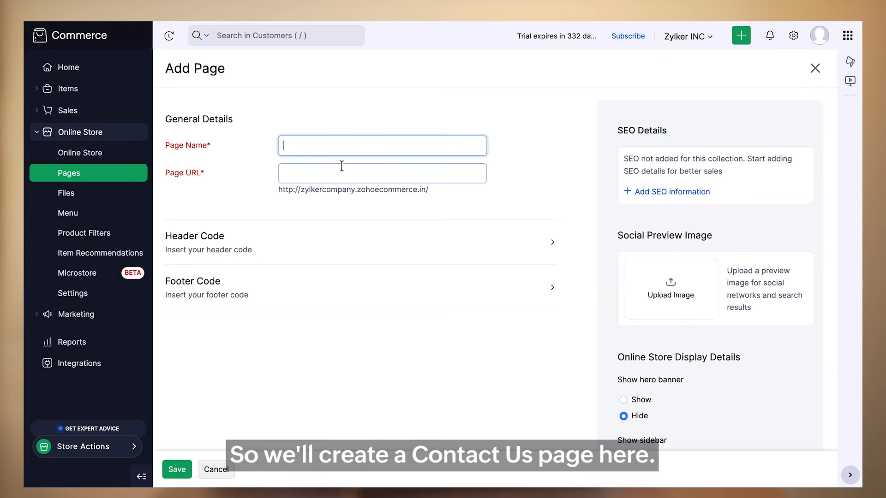
pyautogui.write('Conta')
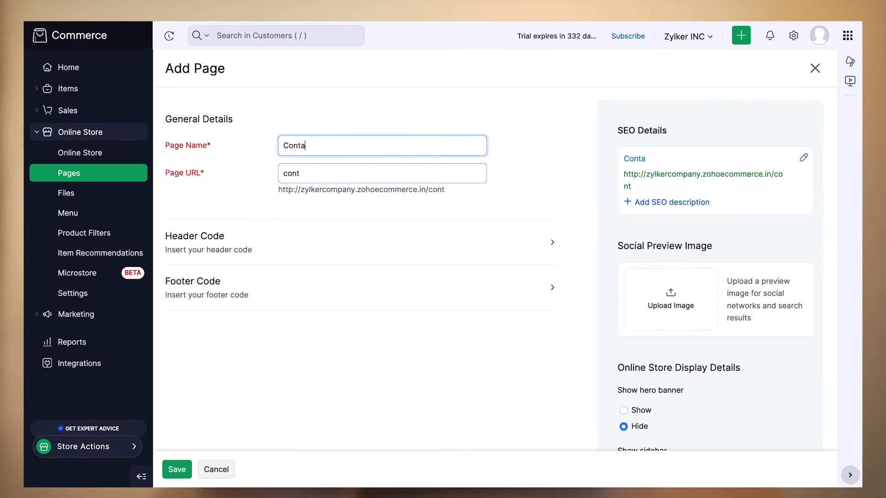
pyautogui.write('ct Us')
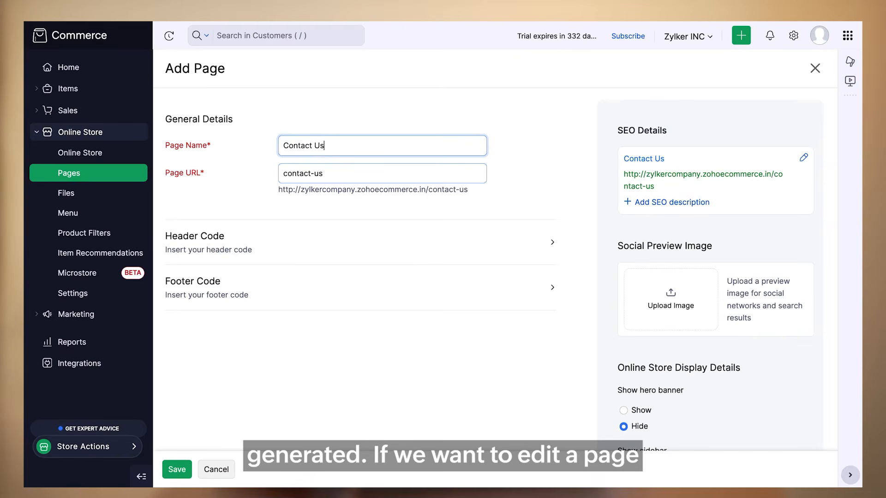
pyautogui.click(349, 173)
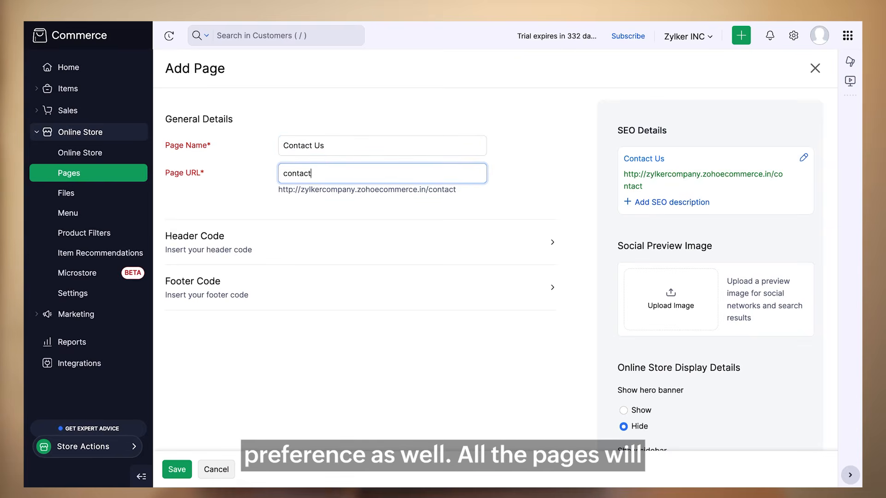
pyautogui.click(361, 215)
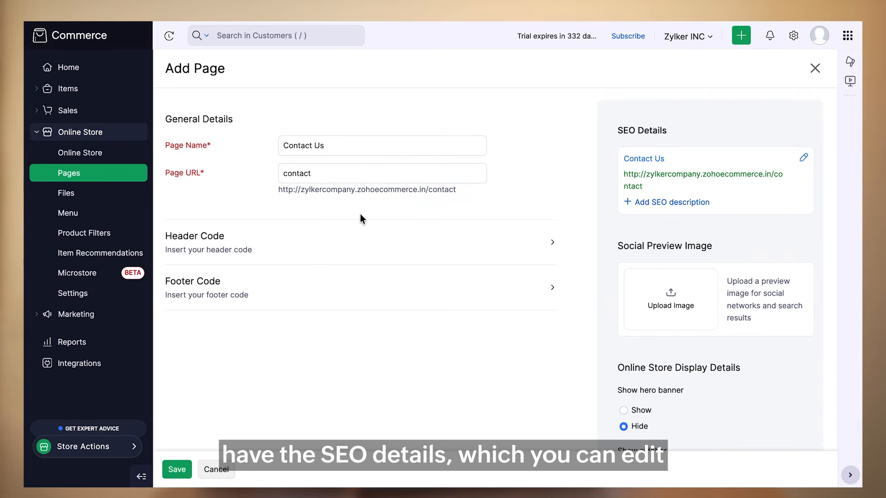
# Enter contact as the new page's SEO description and save the SEO details
pyautogui.click(804, 160)
pyautogui.click(477, 171)
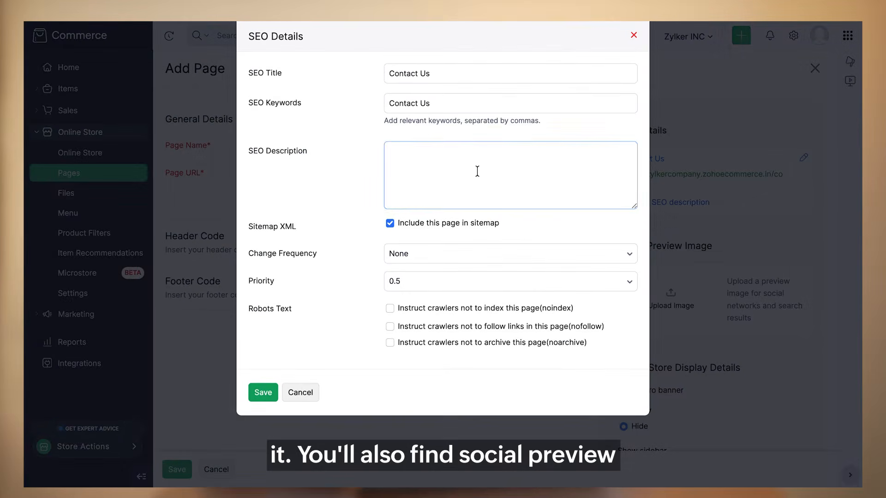
pyautogui.write('contac')
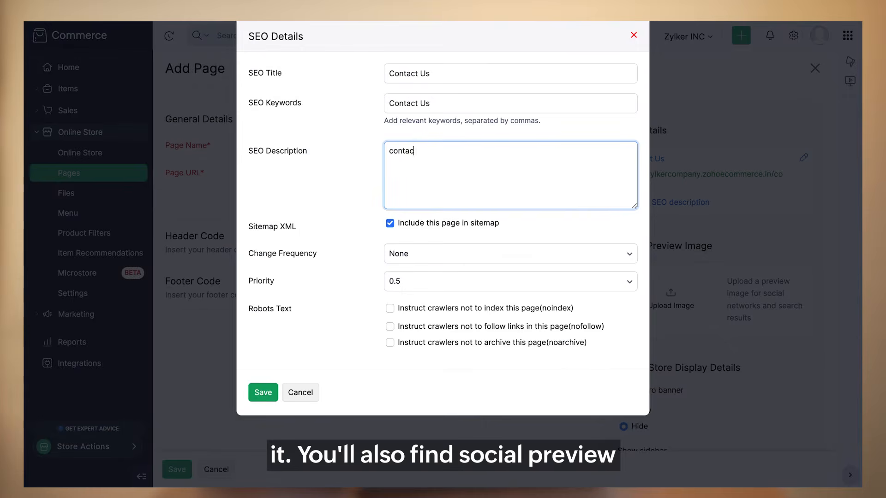
pyautogui.write('t')
pyautogui.click(263, 393)
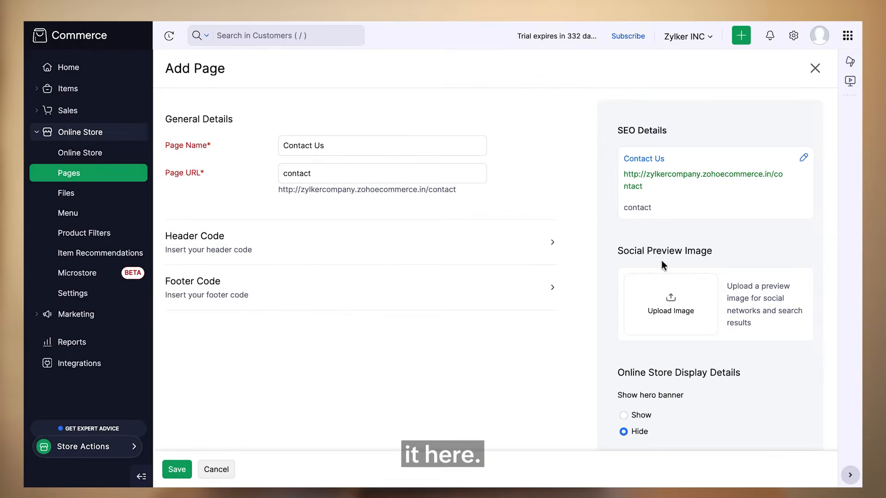
# Review the page's store display and home page options, keep the hero banner hidden, and save the page
pyautogui.scroll(-5, 671, 303)
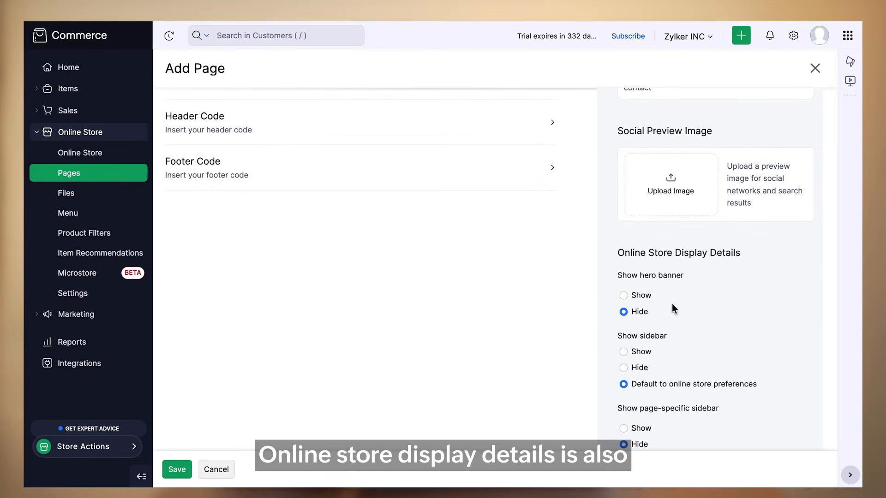
pyautogui.click(642, 300)
pyautogui.click(640, 312)
pyautogui.scroll(-2, 641, 318)
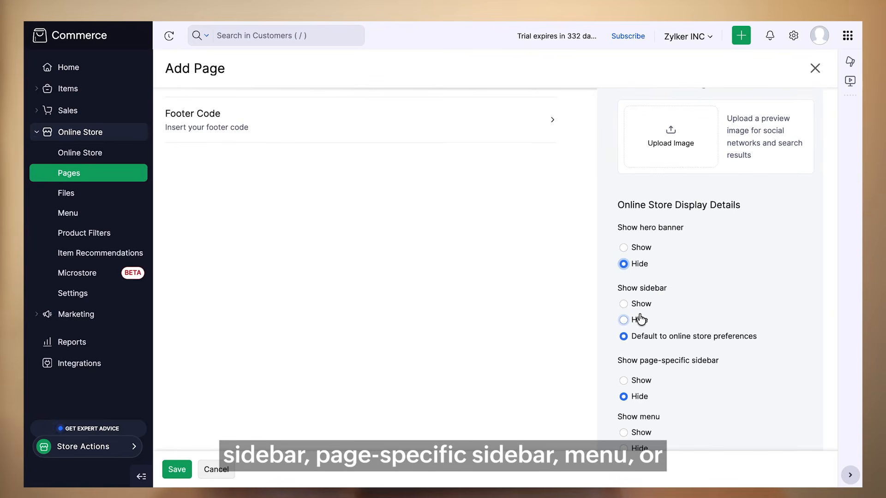
pyautogui.scroll(-5, 639, 323)
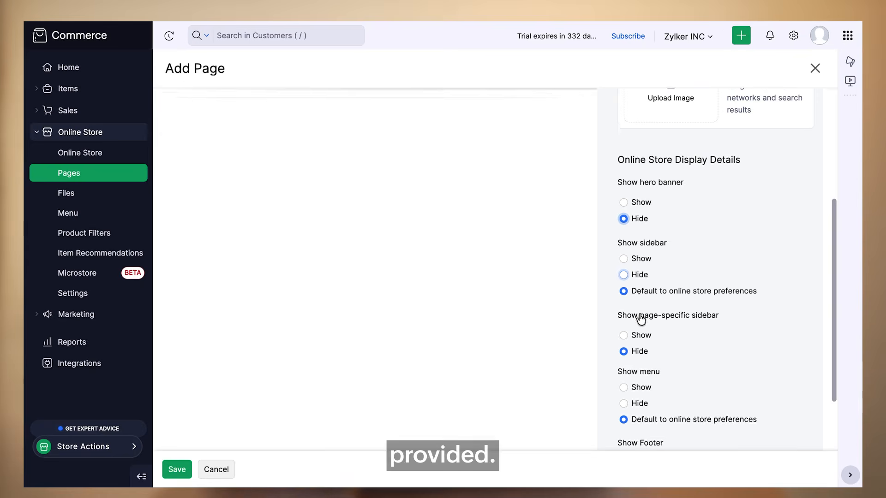
pyautogui.scroll(-3, 638, 359)
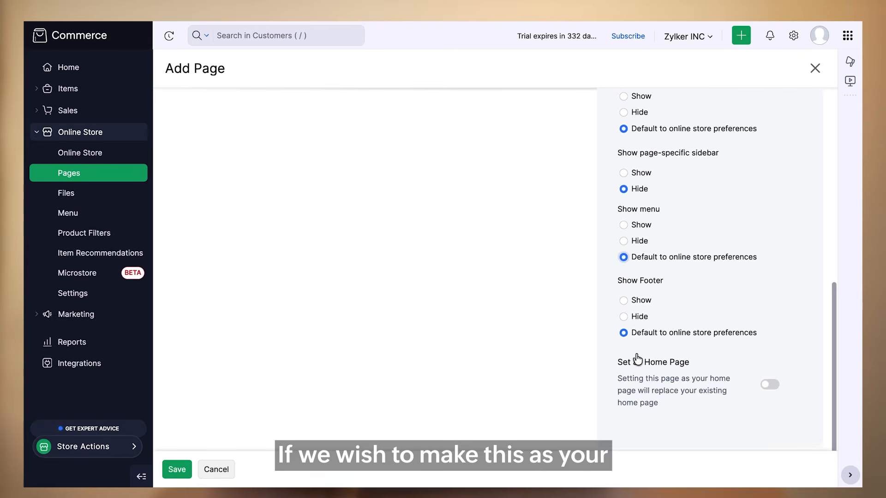
pyautogui.click(770, 385)
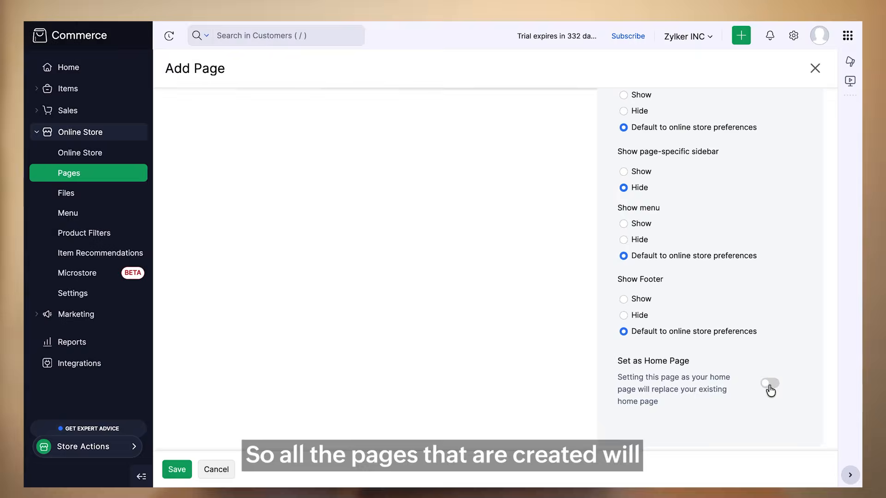
pyautogui.scroll(10, 252, 400)
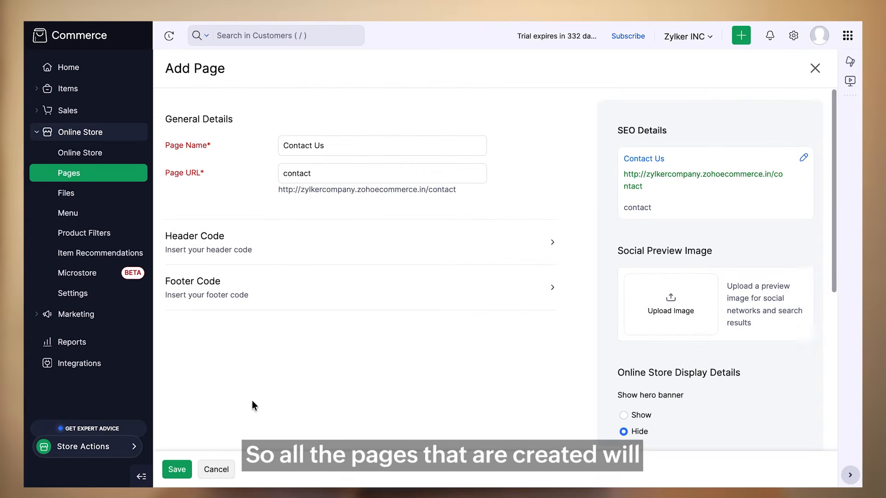
pyautogui.click(176, 469)
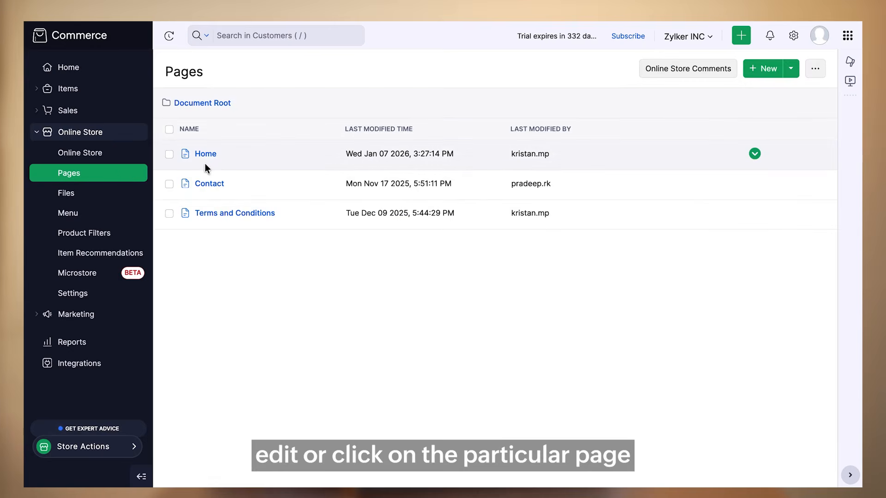
# Open the Home page's details and review its display settings and page builder editing option
pyautogui.click(221, 158)
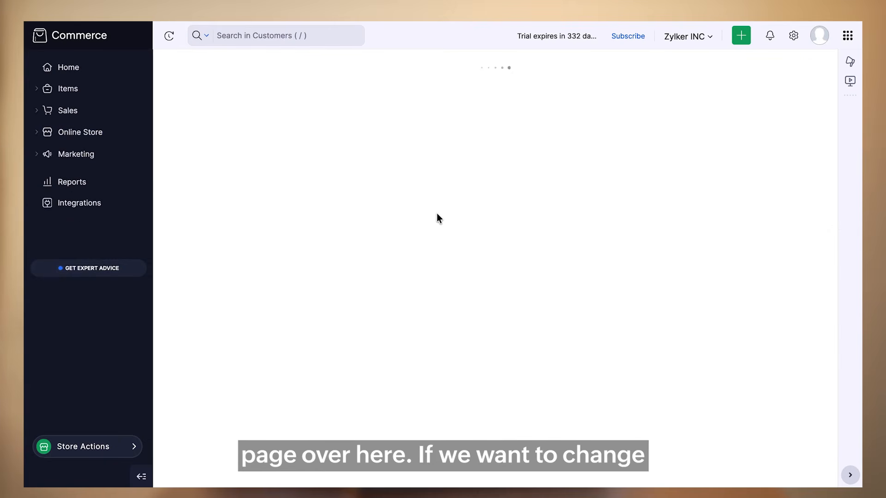
pyautogui.scroll(-5, 436, 217)
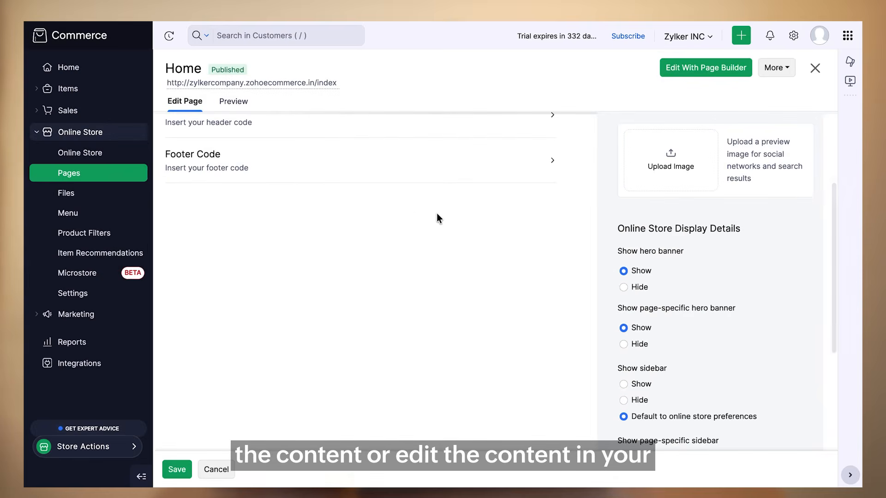
pyautogui.click(698, 69)
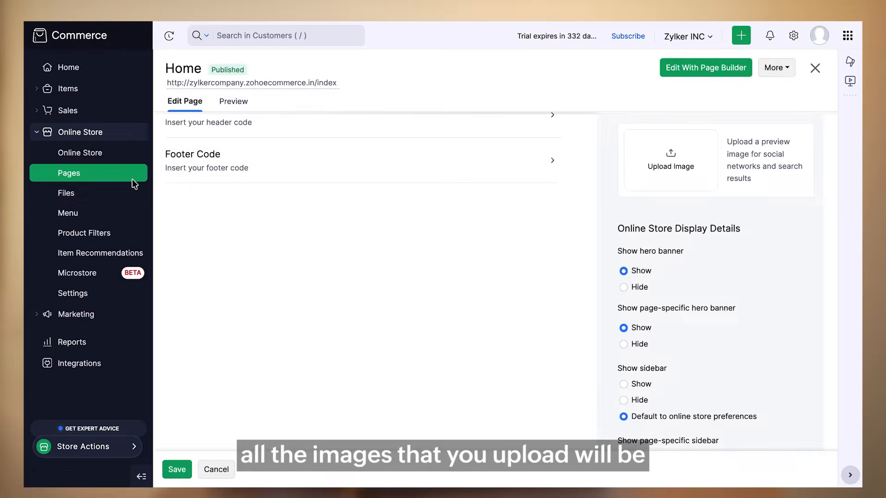
# Copy the link of the B2B Bizmart logo from the store's files and view the image in a separate browser tab
pyautogui.click(94, 192)
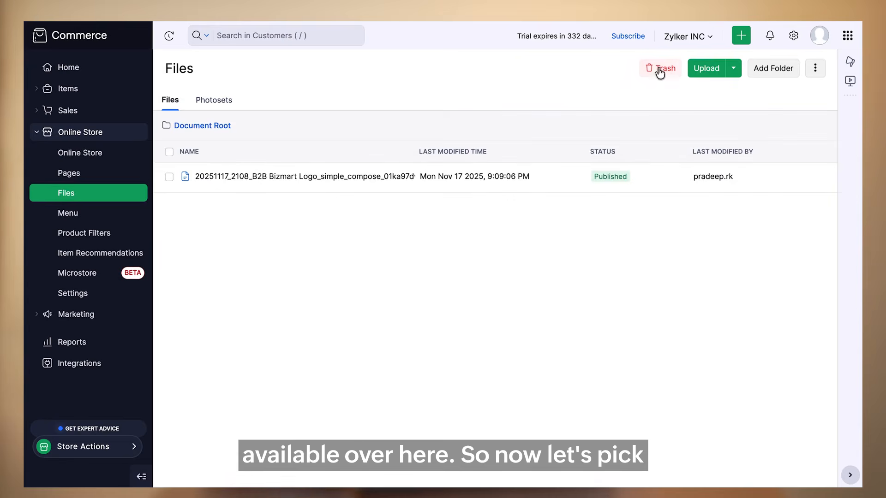
pyautogui.click(287, 182)
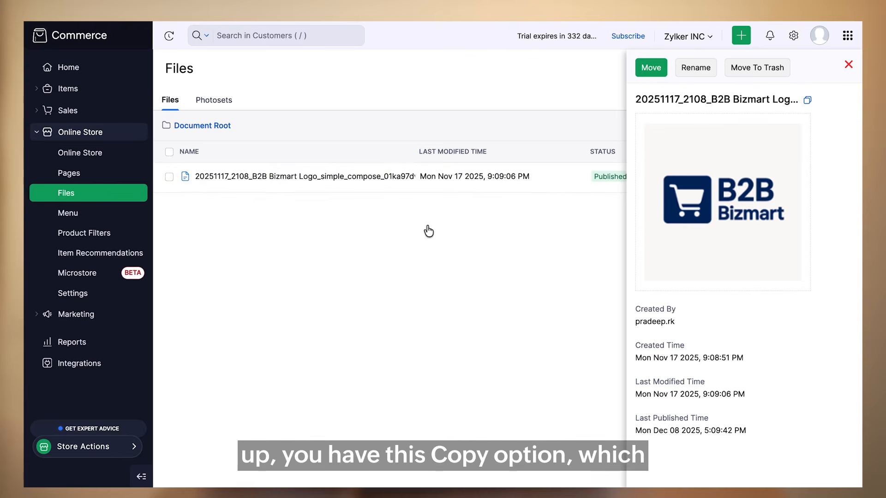
pyautogui.click(808, 101)
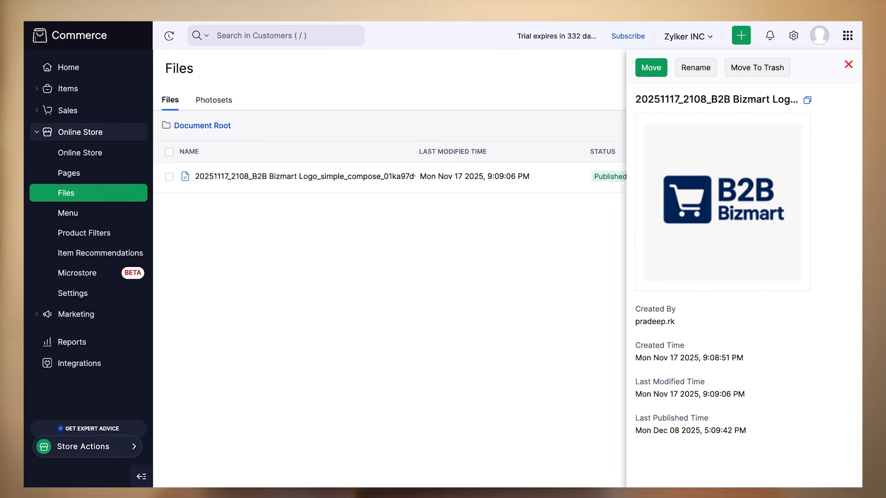
pyautogui.hotkey('ctrl', 't')
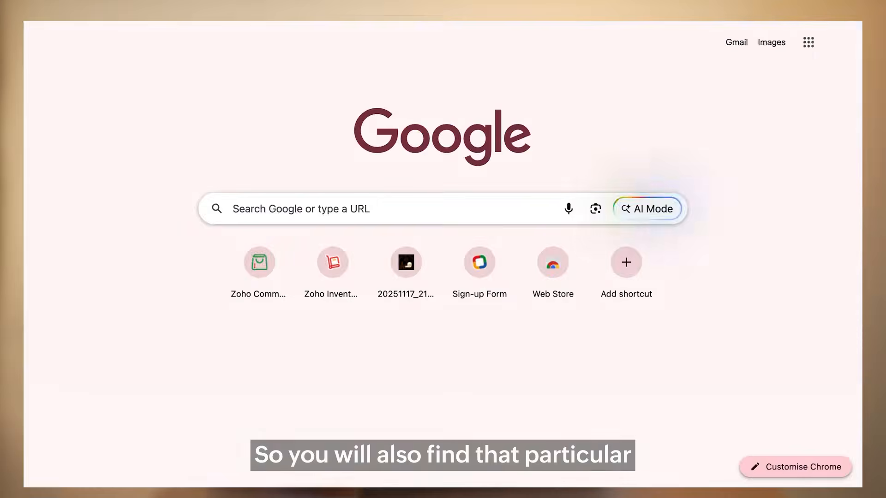
pyautogui.hotkey('ctrl', 'v')
pyautogui.press('Return')
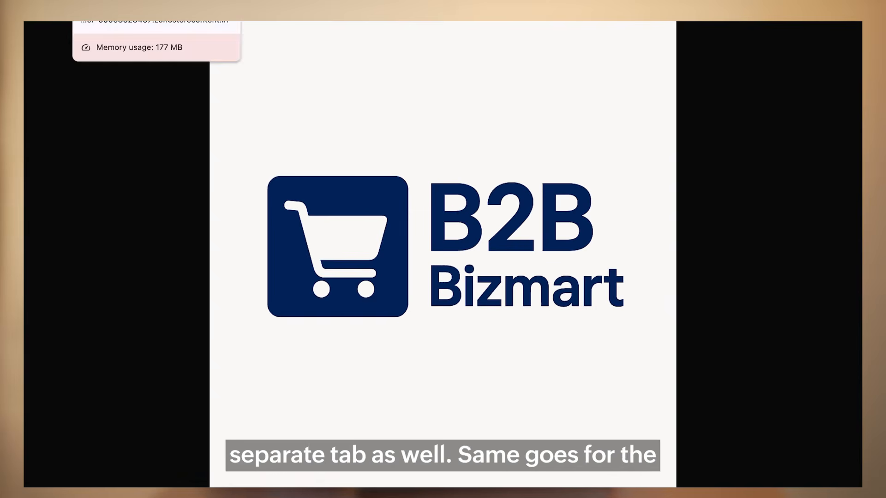
pyautogui.hotkey('ctrl', 'w')
# Open the Home page's details from the page list and follow its live URL
pyautogui.click(99, 174)
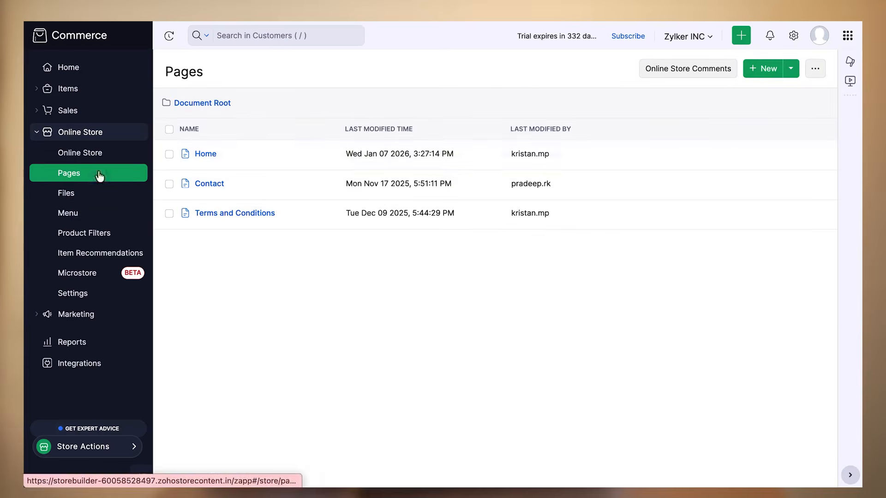
pyautogui.click(249, 155)
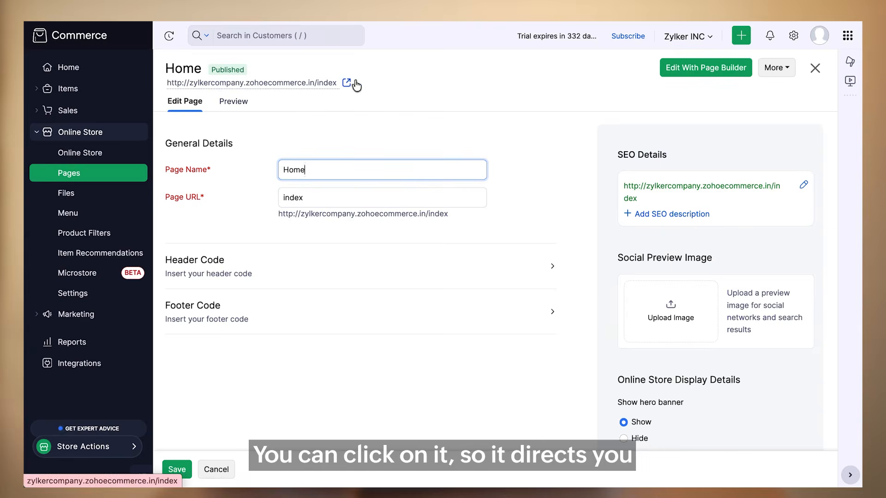
pyautogui.click(345, 84)
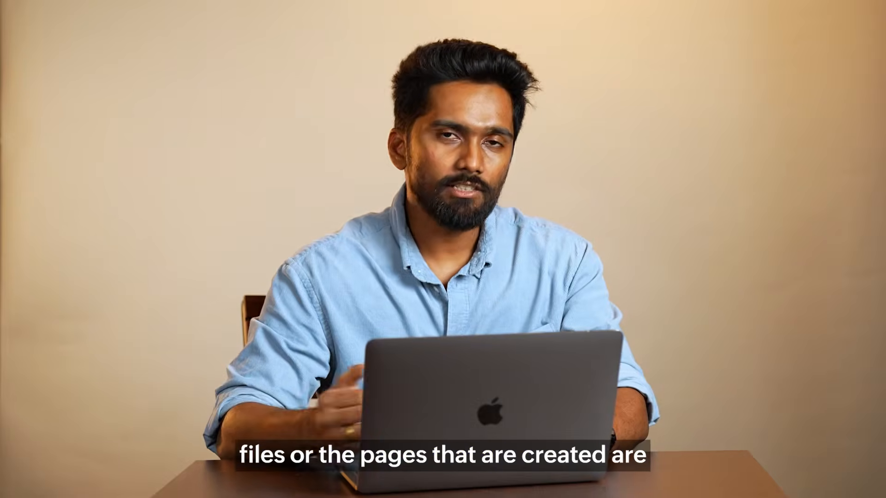
# Move the zylker file from the store's files to the trash
pyautogui.click(86, 150)
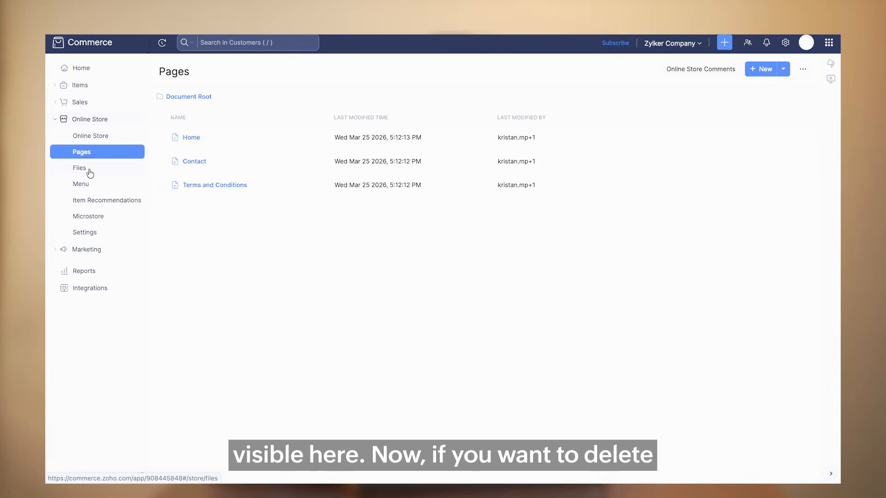
pyautogui.click(89, 170)
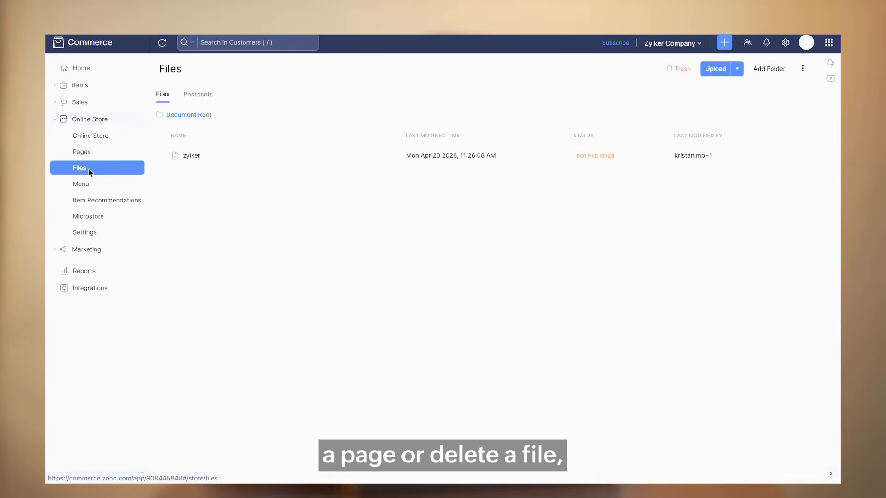
pyautogui.click(162, 156)
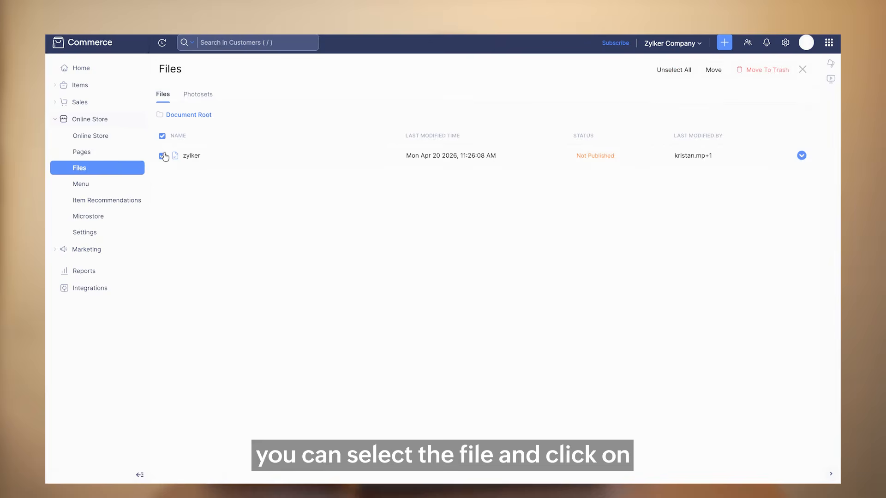
pyautogui.click(757, 71)
pyautogui.click(347, 98)
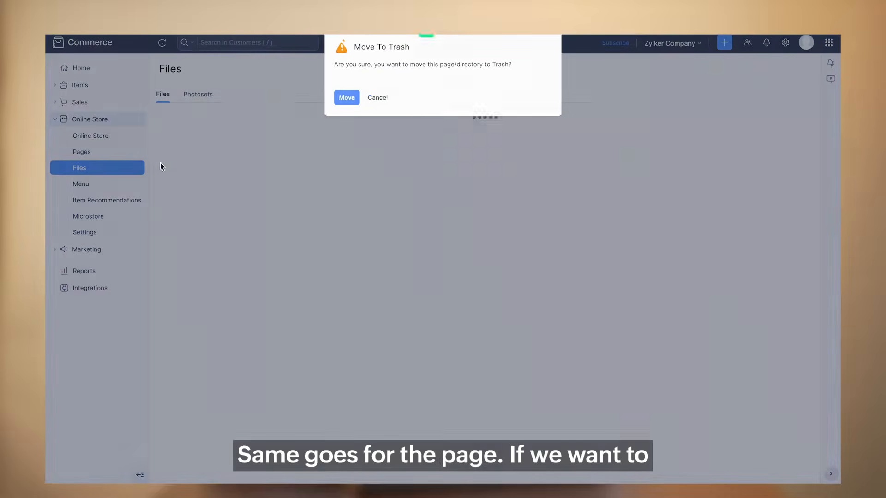
# Move the Home page from the store's pages to the trash
pyautogui.click(86, 154)
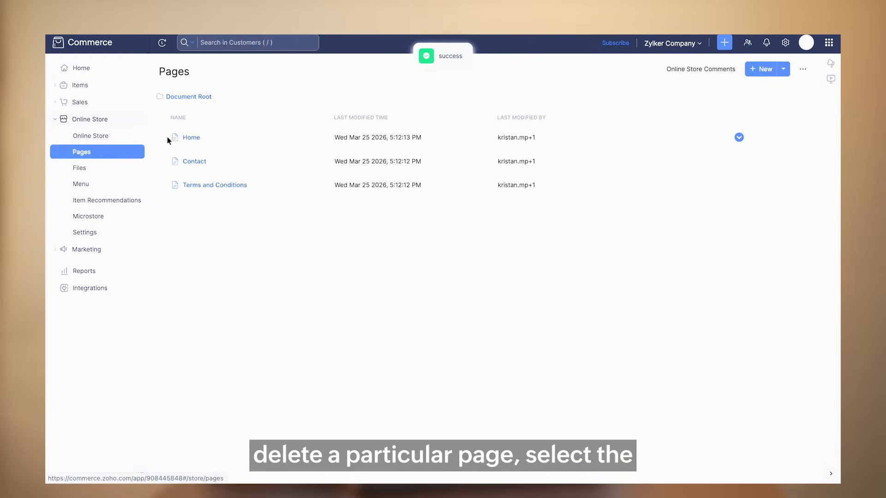
pyautogui.click(162, 145)
pyautogui.click(230, 102)
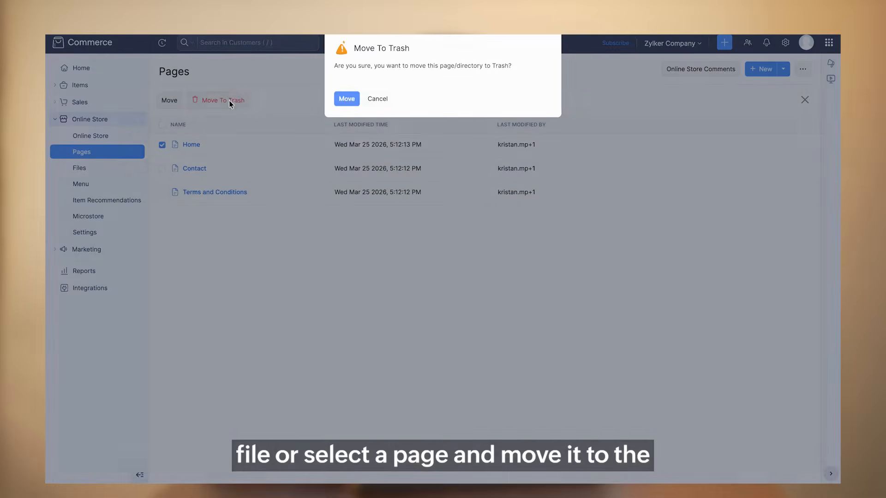
pyautogui.click(346, 99)
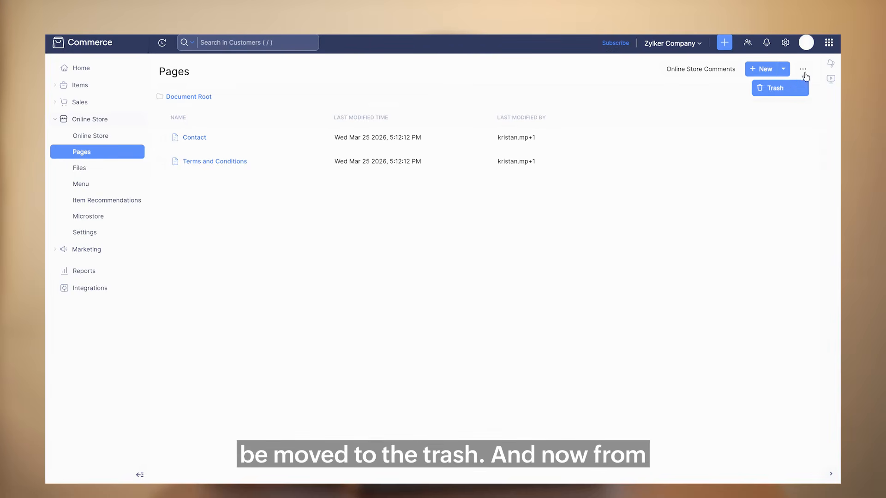
# Open the trash from the store's pages, select index.html and zylker to view the restore and delete options, and close it
pyautogui.click(792, 85)
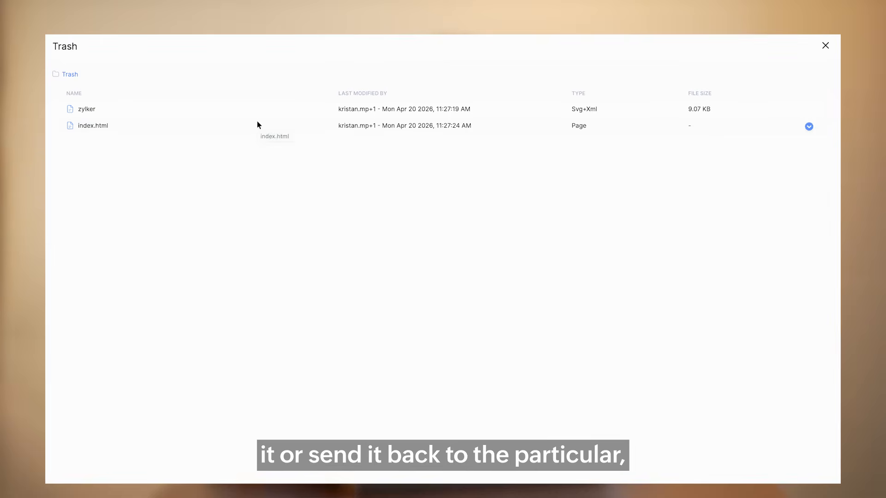
pyautogui.click(58, 126)
pyautogui.click(58, 117)
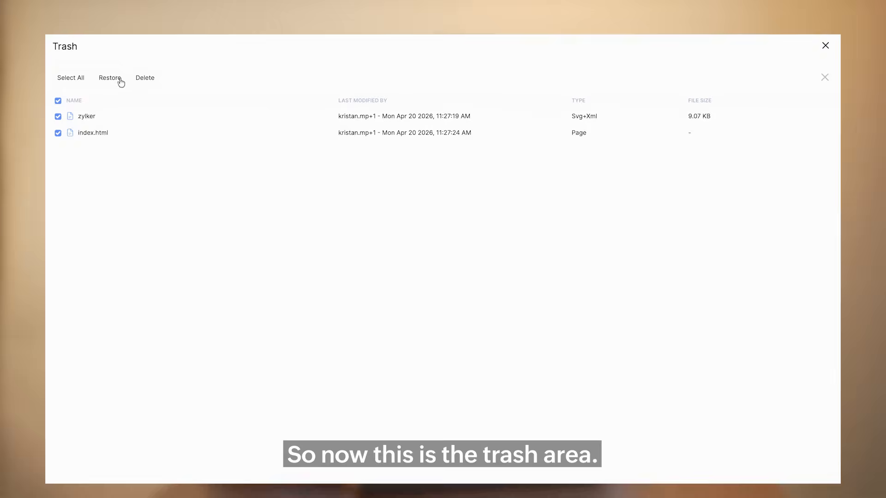
pyautogui.click(824, 45)
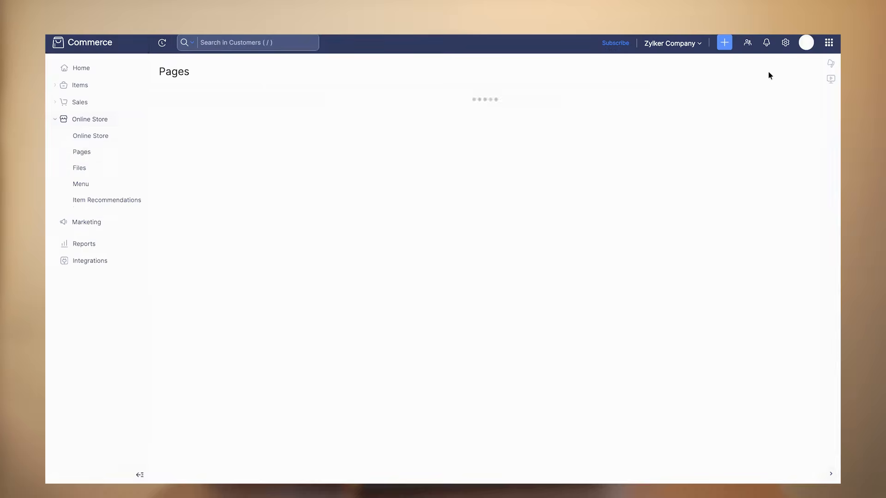
# Open the trash from the store's files and select the zylker file
pyautogui.click(82, 167)
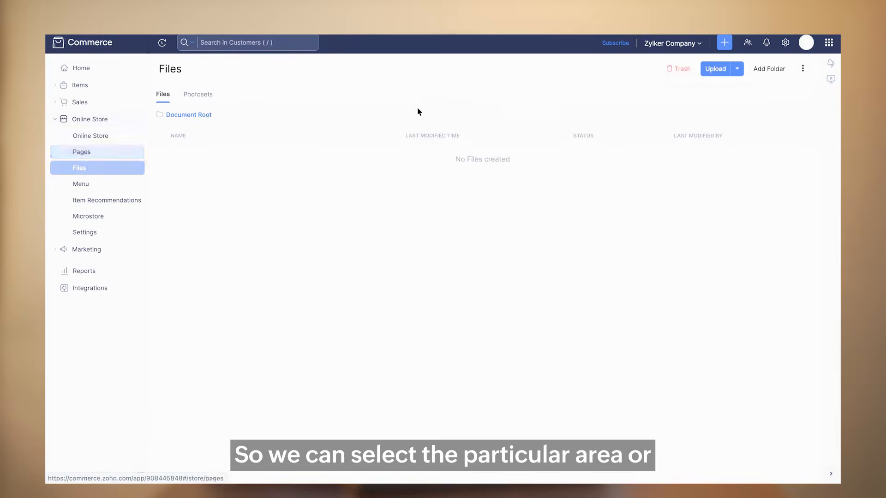
pyautogui.click(676, 69)
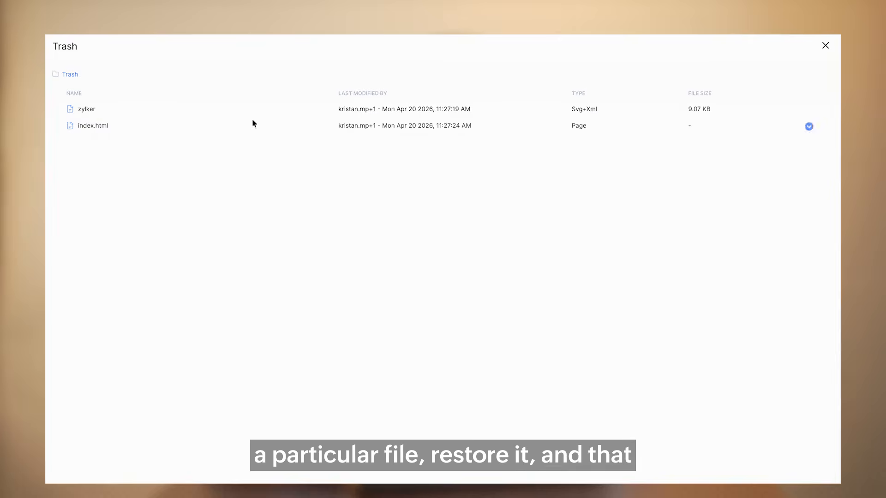
pyautogui.click(58, 109)
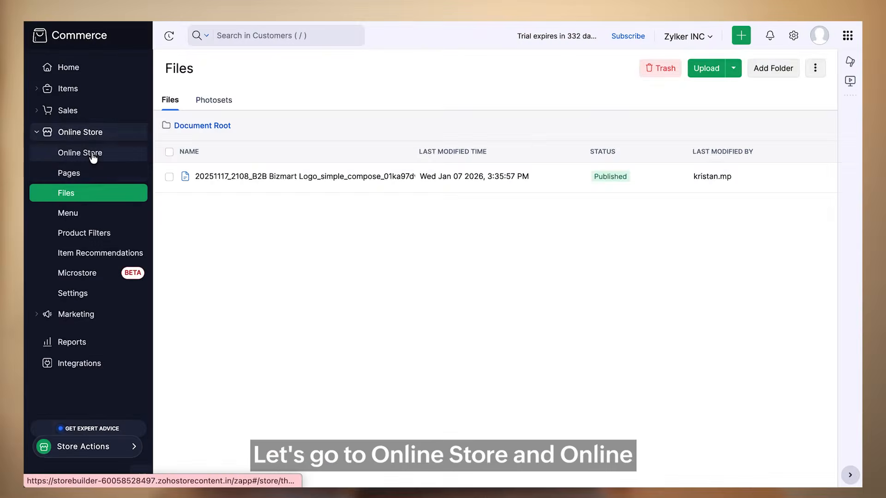
# Open the Online Store Details for editing and review the logo, favicon, social preview image, store name and tagline fields
pyautogui.click(92, 155)
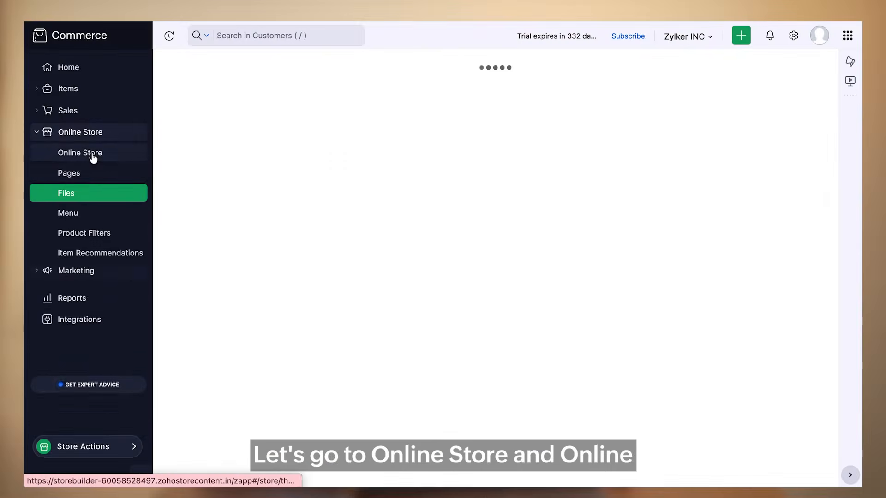
pyautogui.scroll(-5, 521, 307)
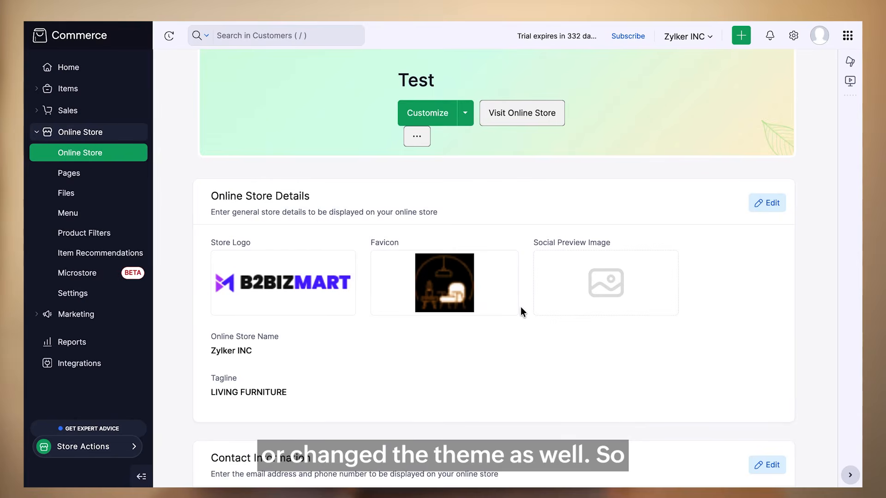
pyautogui.scroll(-1, 521, 307)
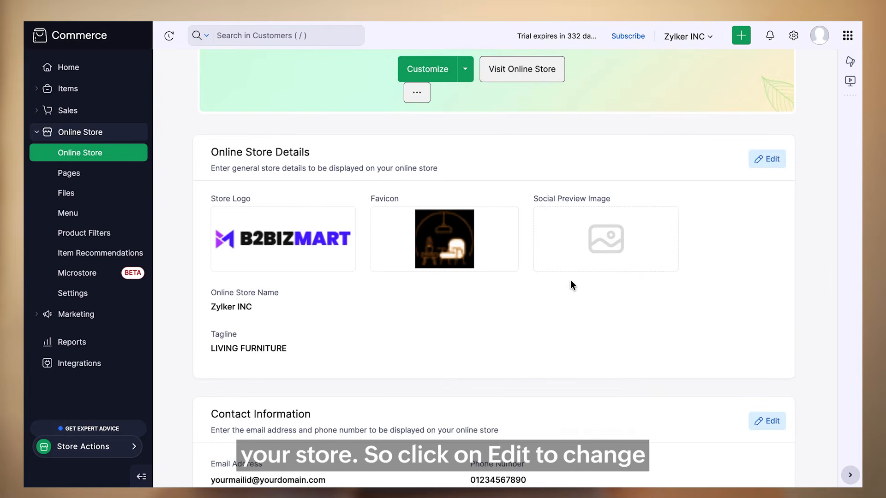
pyautogui.click(769, 159)
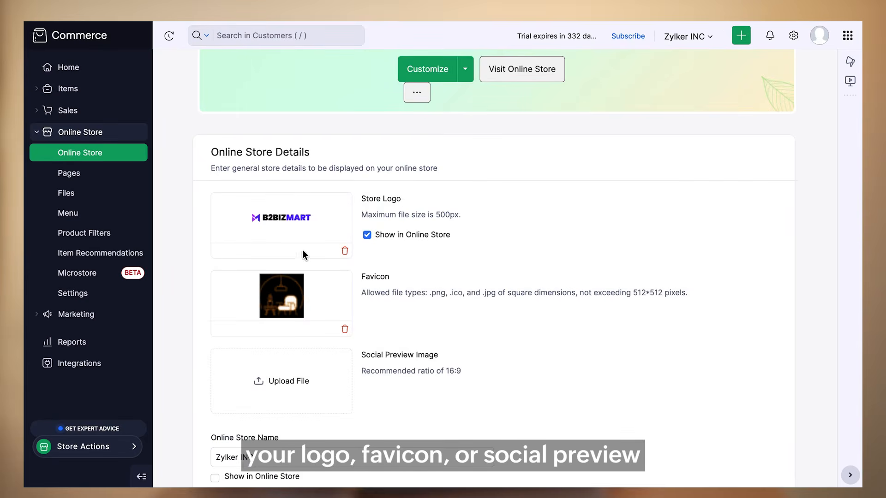
pyautogui.scroll(-2, 305, 289)
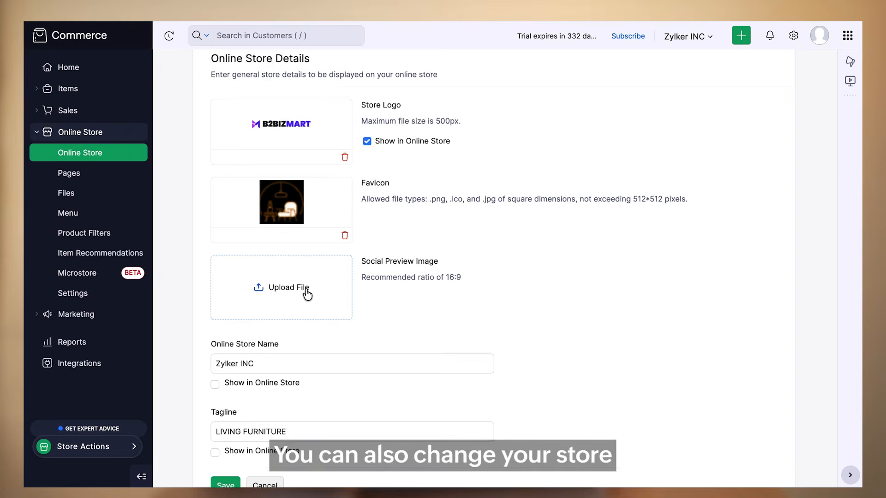
pyautogui.scroll(-1, 307, 294)
pyautogui.click(288, 320)
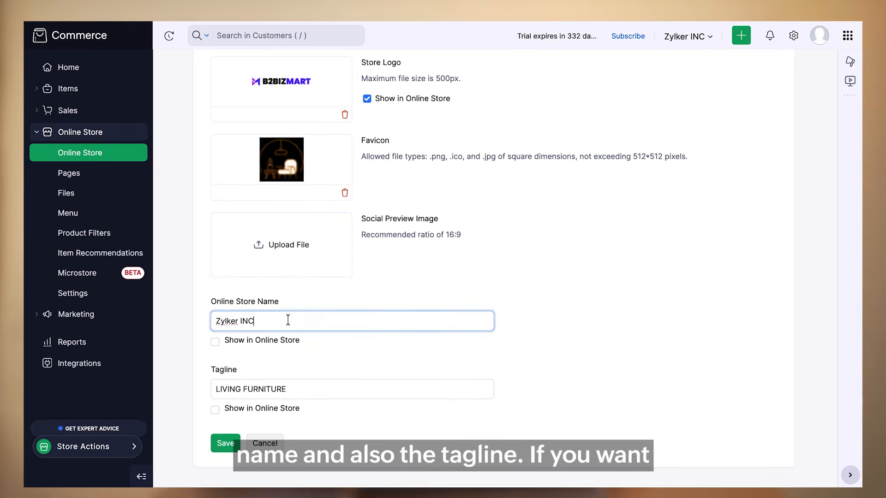
pyautogui.click(296, 381)
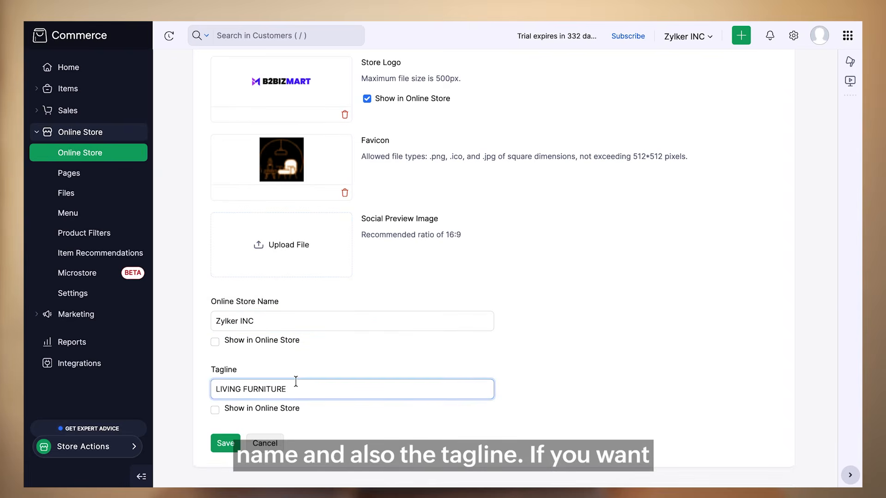
# Try showing the store name and tagline in the online store, leave both hidden, and save the store details
pyautogui.click(215, 343)
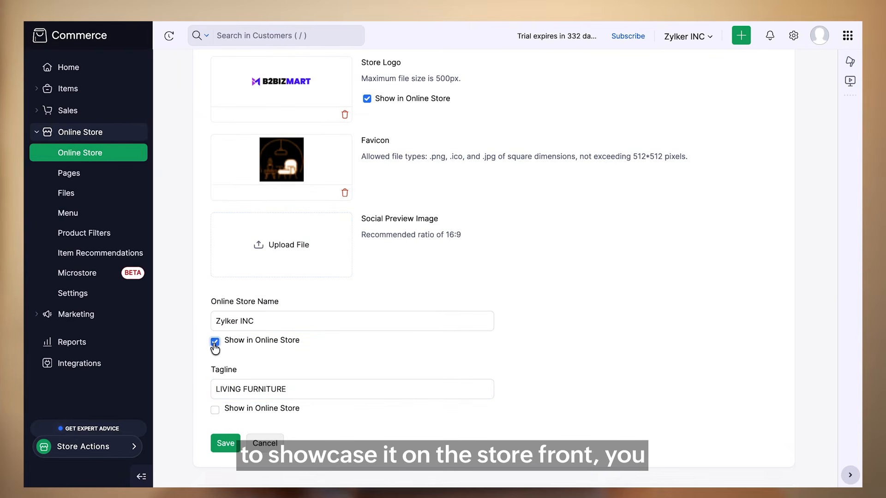
pyautogui.click(215, 344)
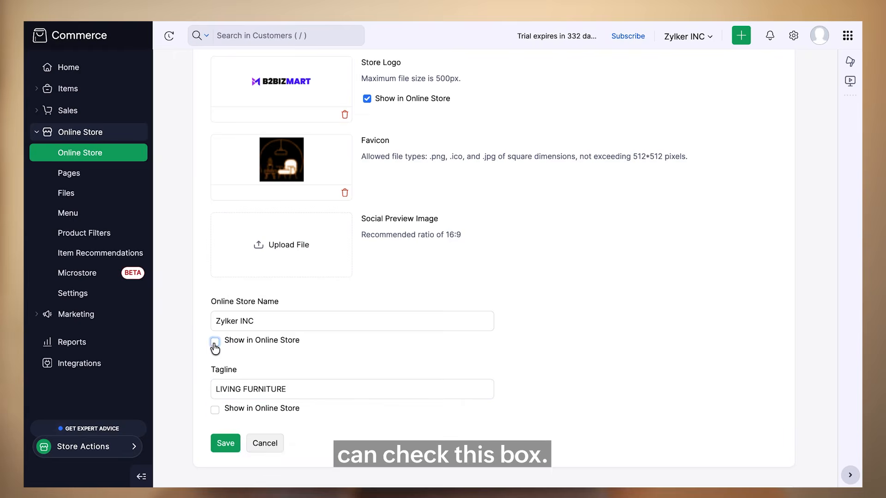
pyautogui.click(215, 411)
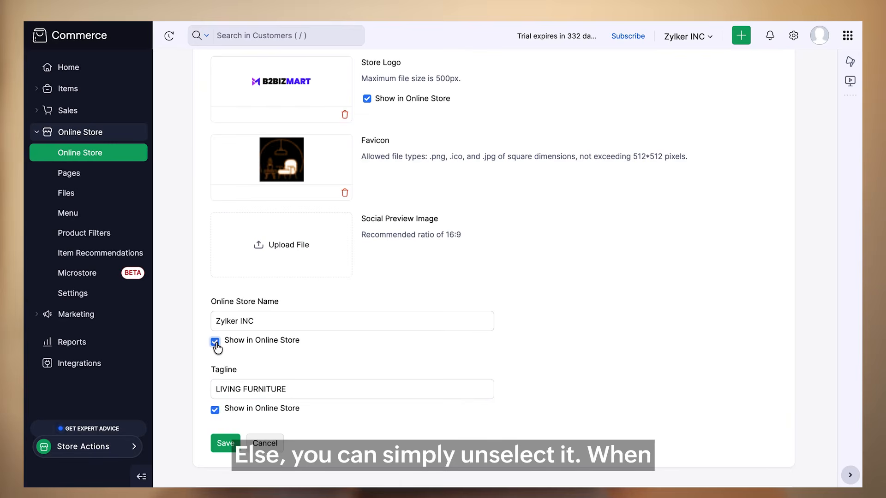
pyautogui.click(215, 410)
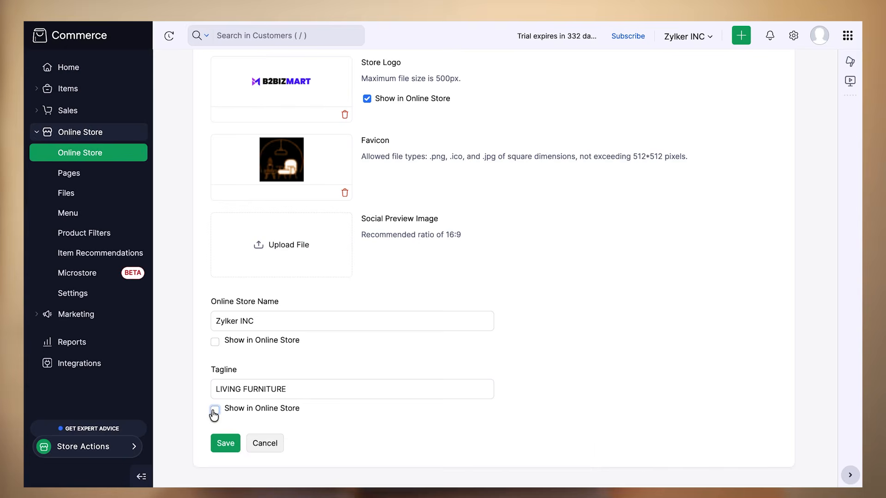
pyautogui.click(226, 443)
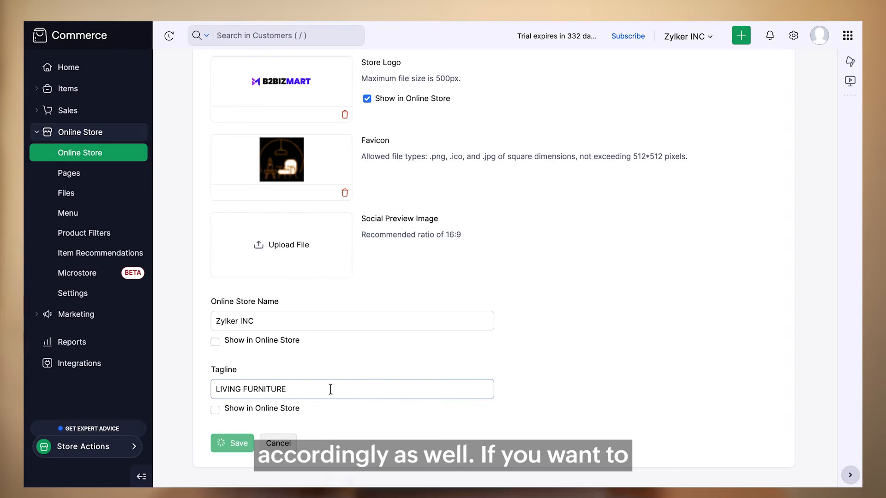
# Open the store's Contact Information for editing and review the email address, phone number and online store display option
pyautogui.scroll(-4, 330, 389)
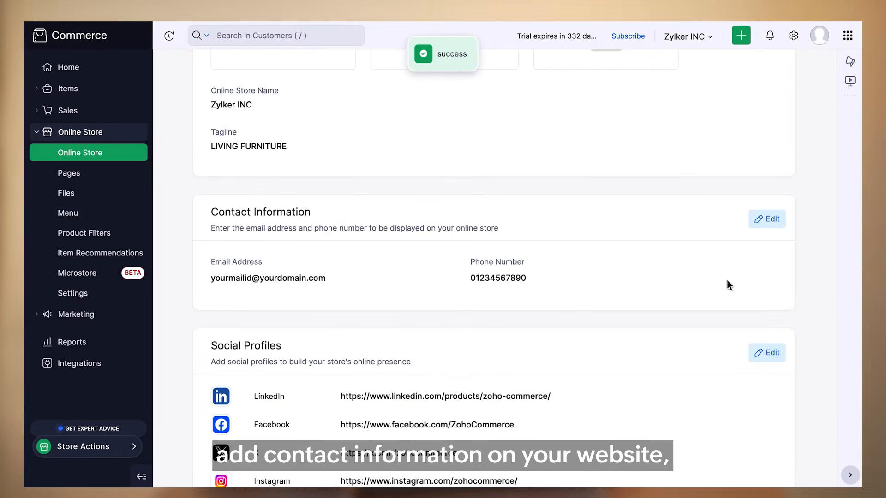
pyautogui.click(772, 222)
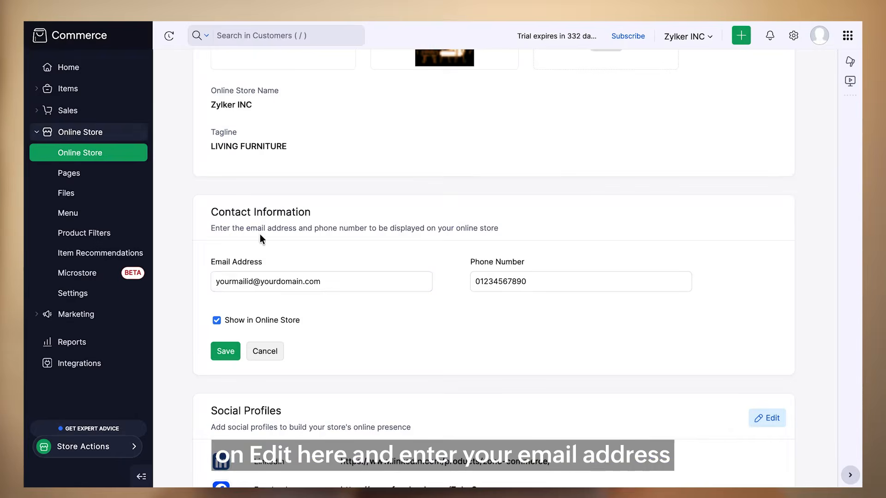
pyautogui.press('Tab')
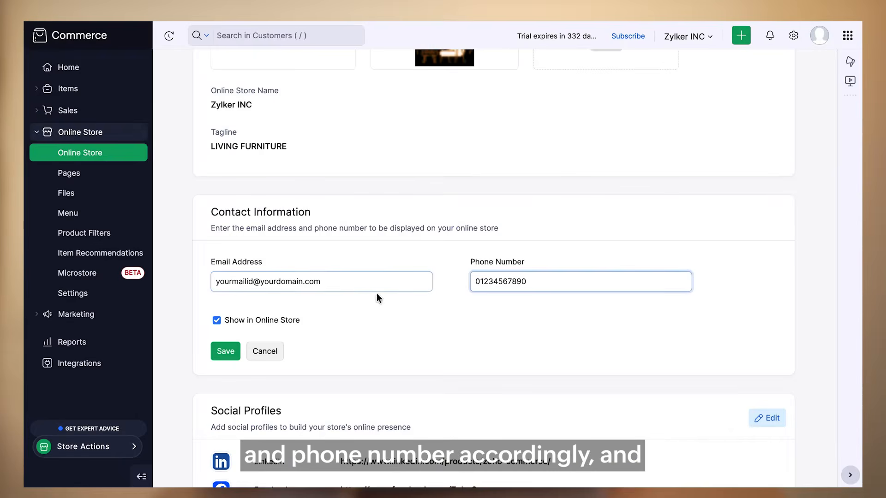
pyautogui.click(357, 286)
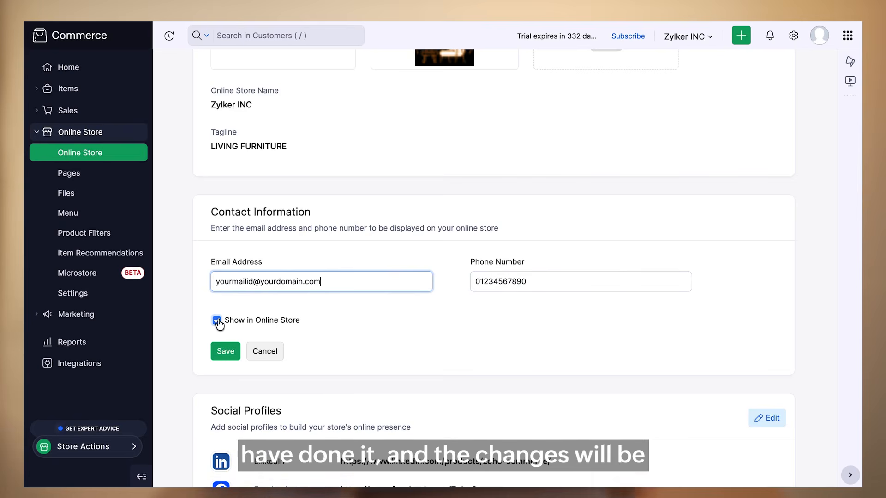
# Open the store's Social Profiles for editing and add a WhatsApp profile entry
pyautogui.scroll(-3, 310, 403)
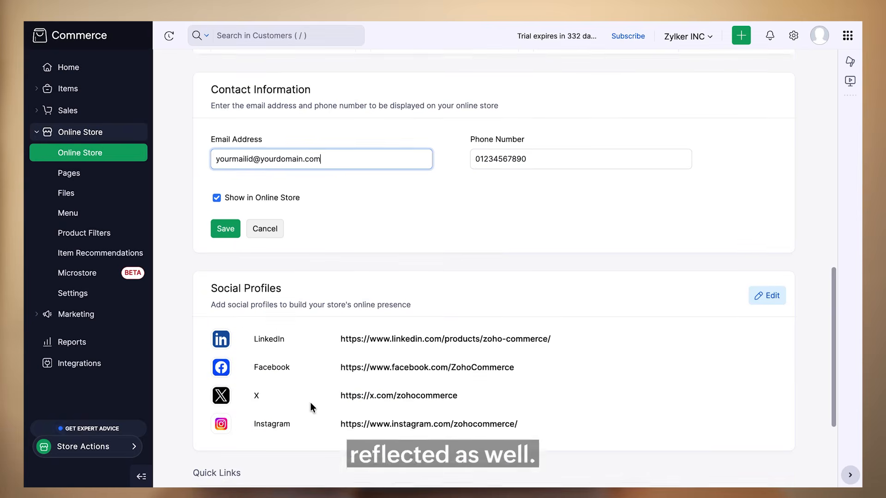
pyautogui.scroll(-2, 310, 402)
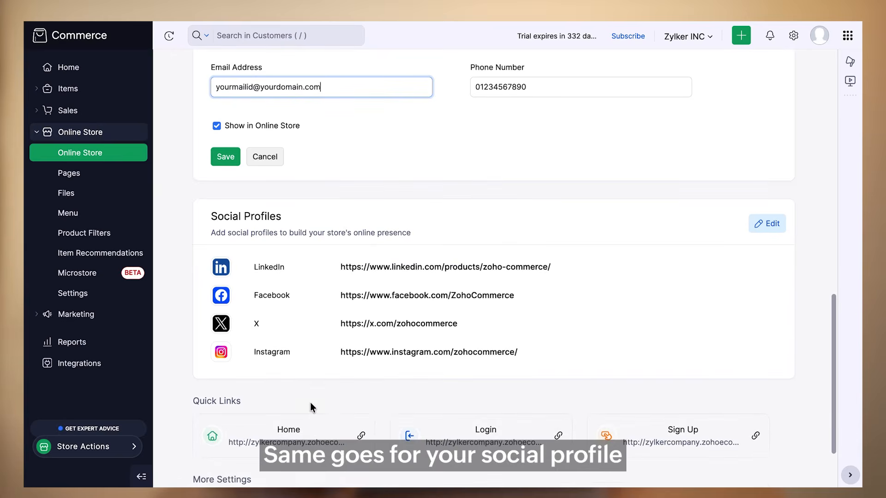
pyautogui.click(769, 227)
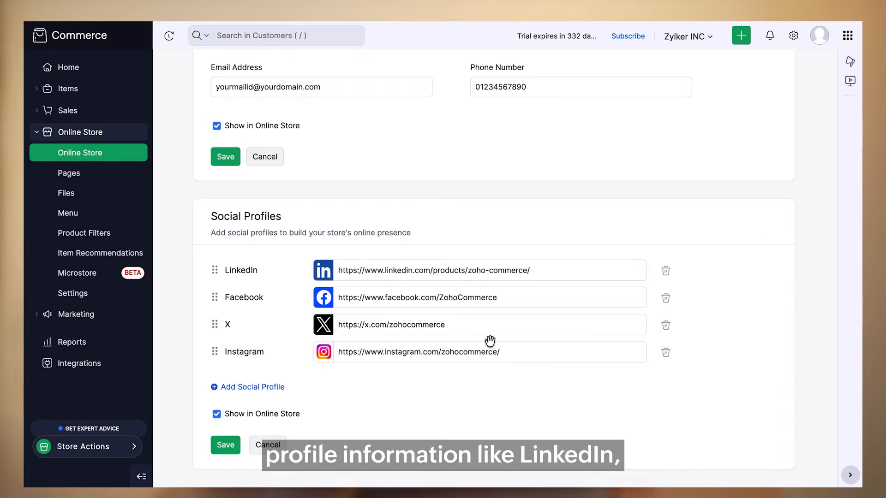
pyautogui.click(251, 387)
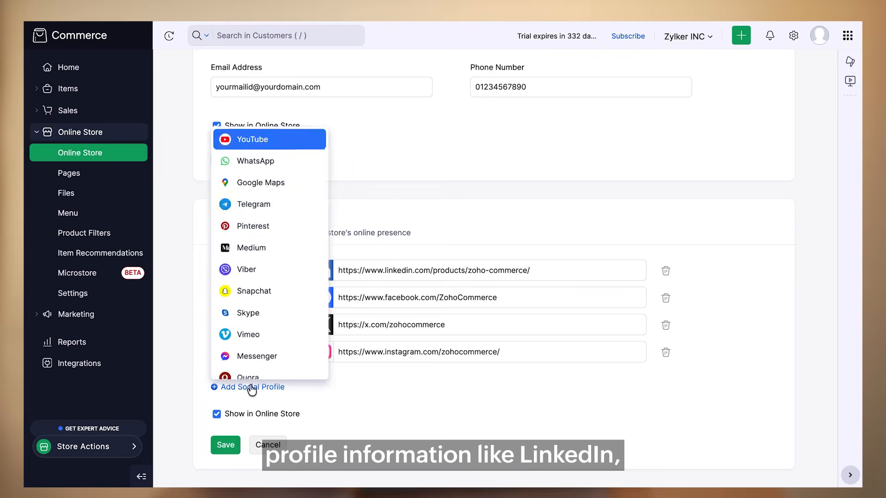
pyautogui.click(261, 153)
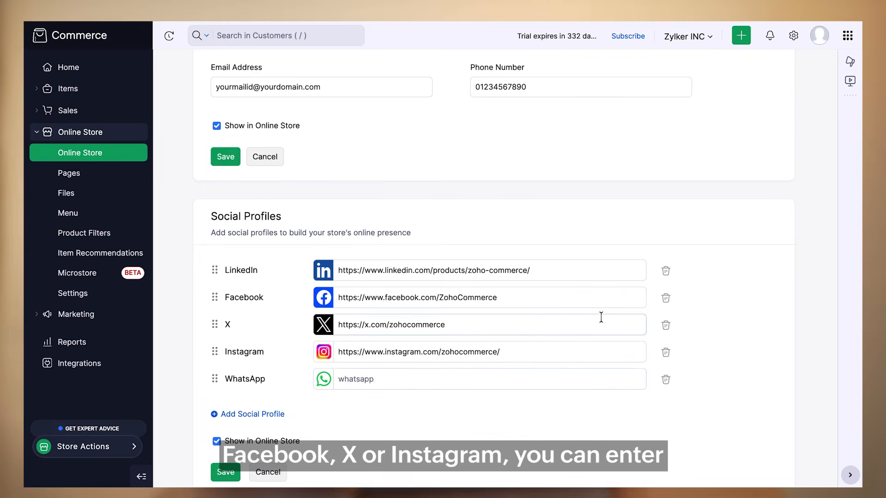
pyautogui.click(523, 355)
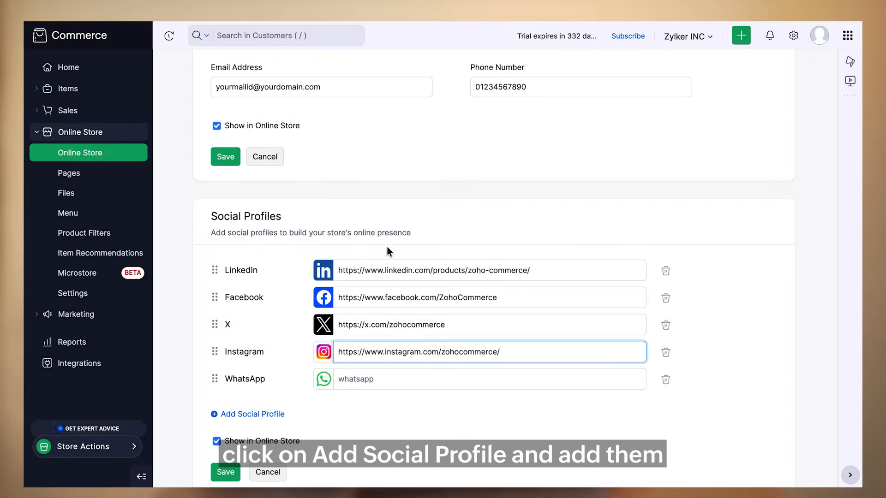
# Add a Medium entry to the store's social profiles
pyautogui.click(245, 416)
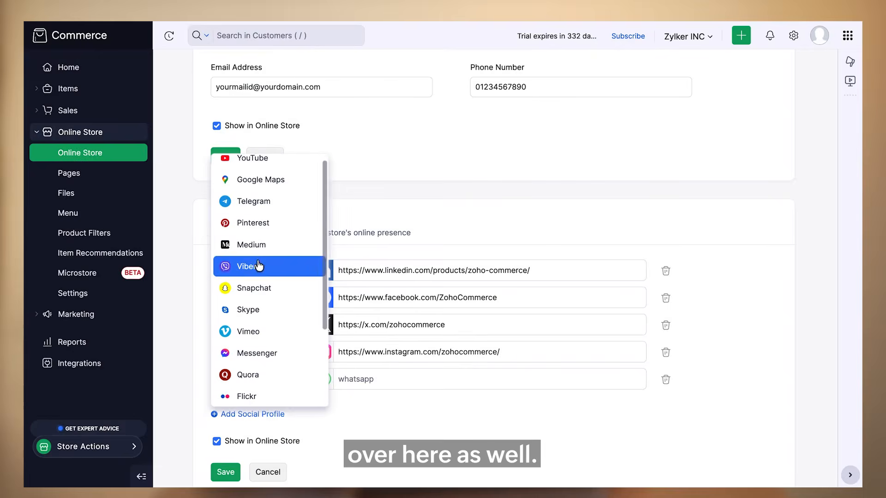
pyautogui.click(260, 246)
pyautogui.click(388, 410)
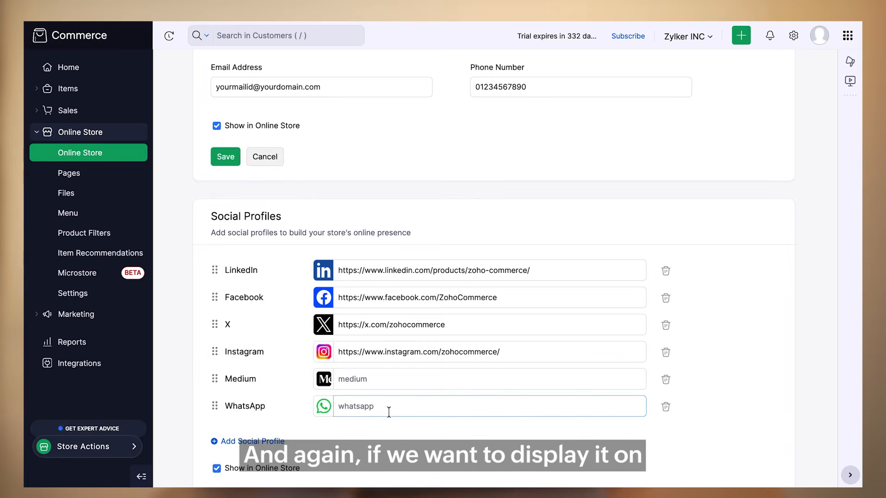
# Keep the social profiles set to show in the online store and save them
pyautogui.scroll(-2, 388, 411)
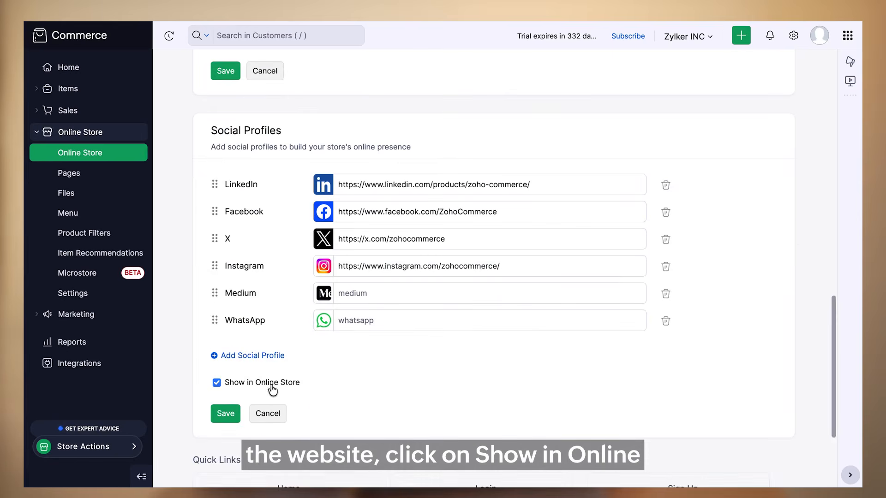
pyautogui.click(246, 384)
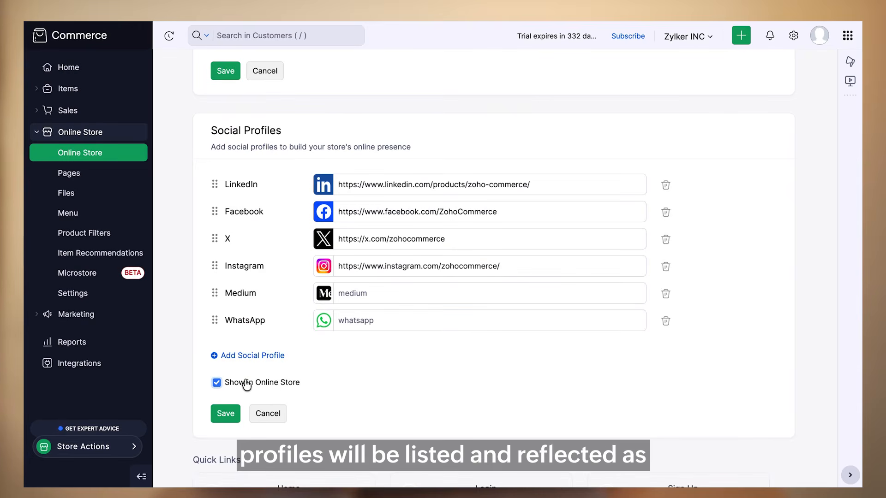
pyautogui.click(225, 415)
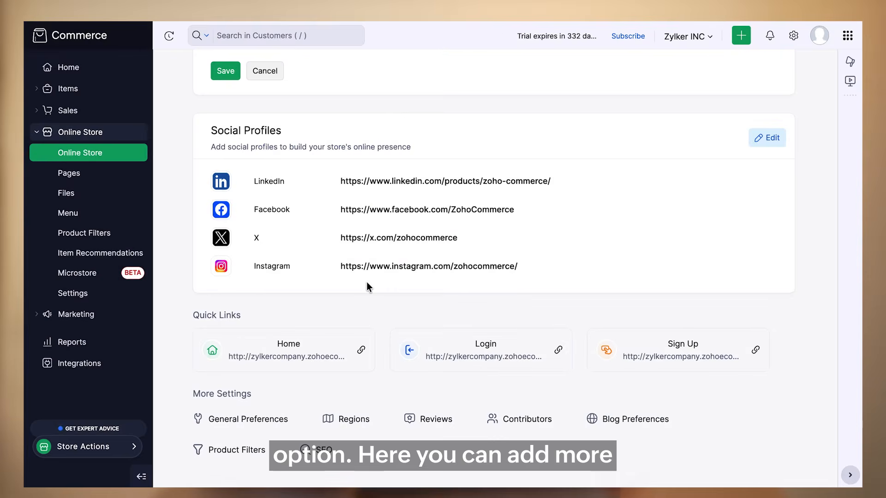
# Open the online store's General Preferences and review its feature options, trying breadcrumbs off and on again
pyautogui.click(268, 419)
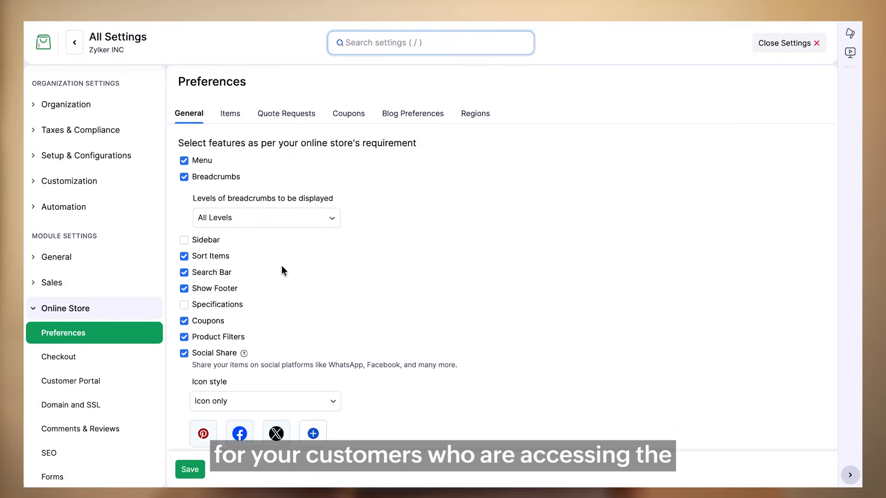
pyautogui.scroll(-1, 282, 263)
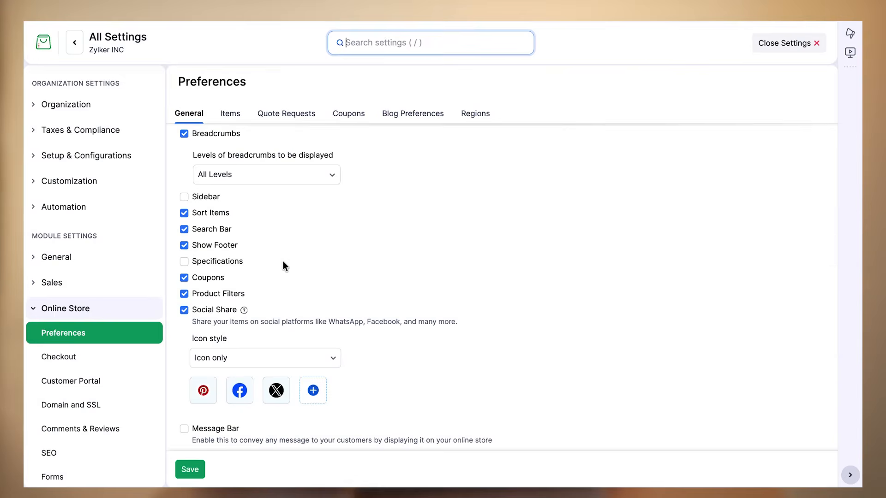
pyautogui.scroll(1, 283, 261)
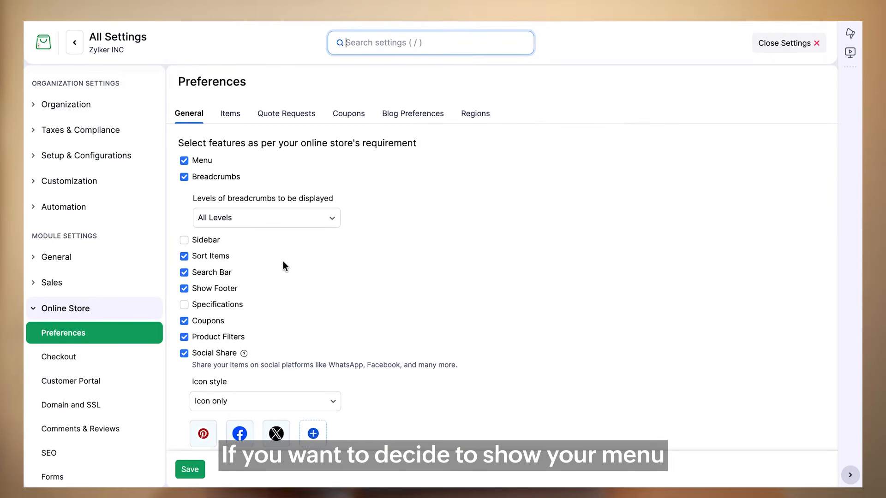
pyautogui.click(184, 160)
pyautogui.click(184, 178)
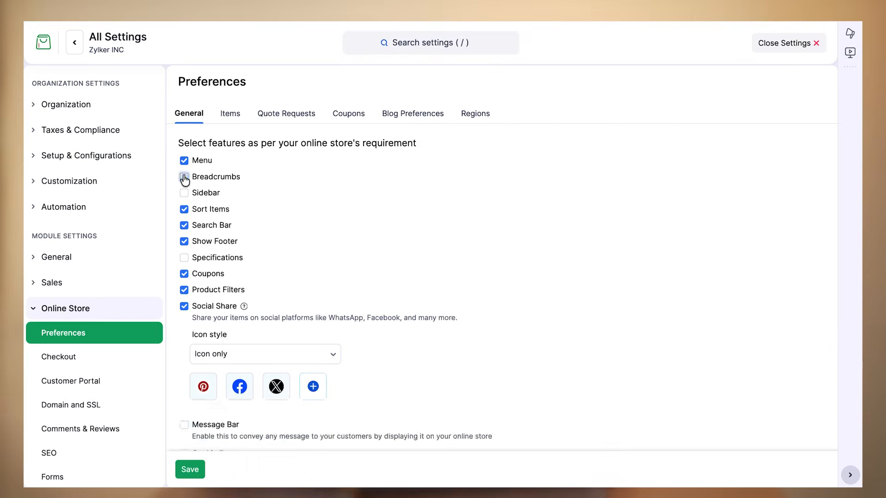
pyautogui.click(184, 178)
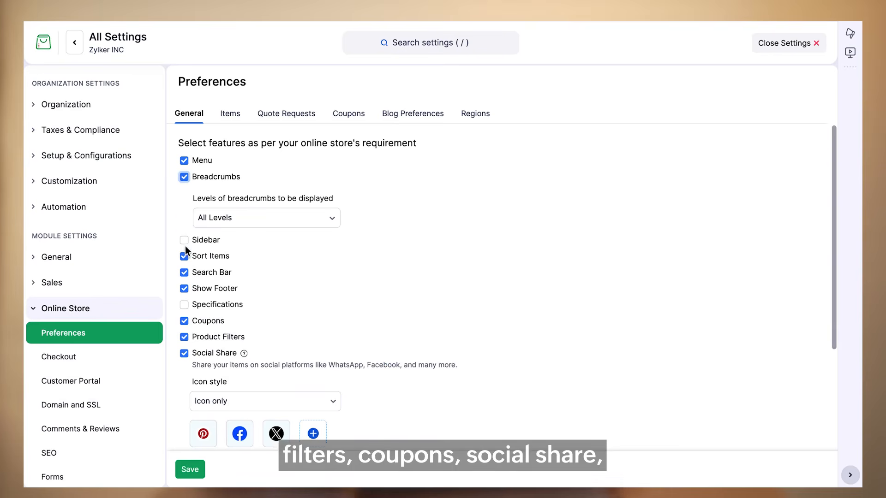
pyautogui.scroll(-3, 185, 250)
pyautogui.scroll(-2, 185, 251)
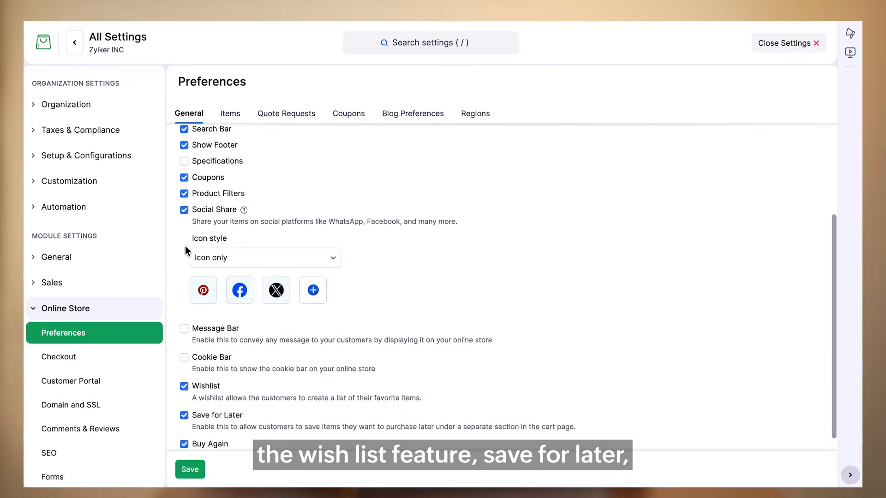
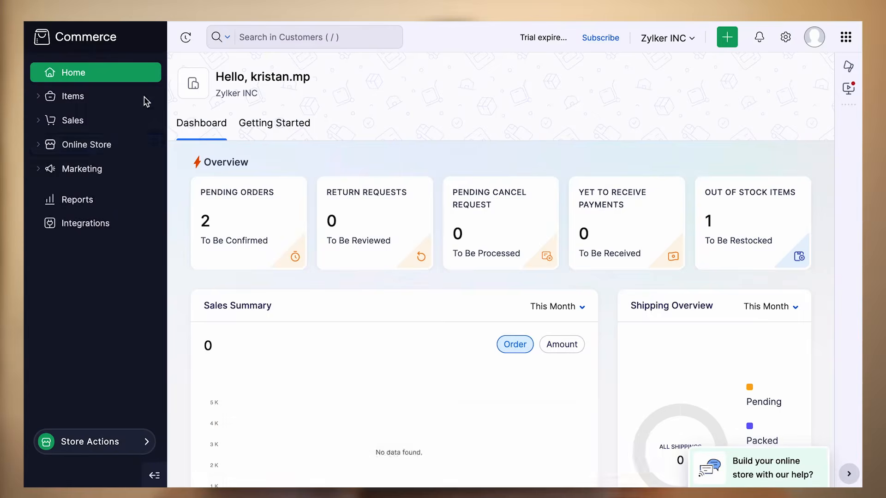
# Go to the online store's menus, create a menu named New, and save it
pyautogui.click(109, 145)
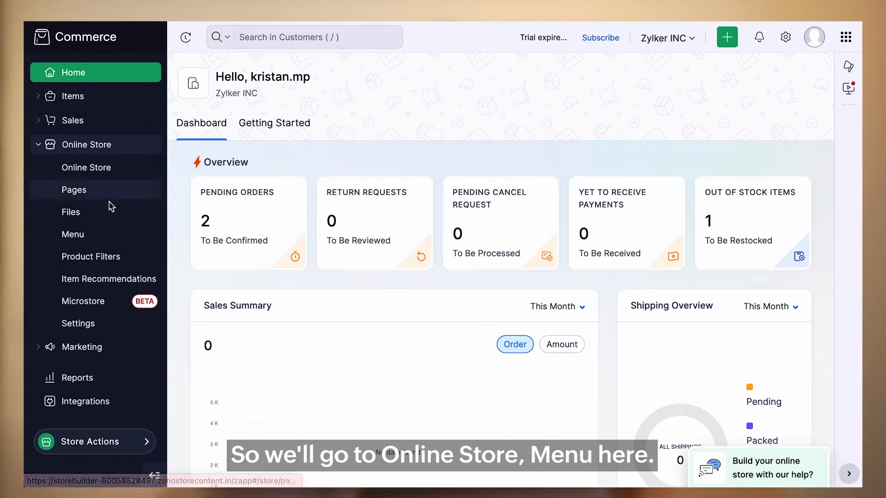
pyautogui.click(109, 232)
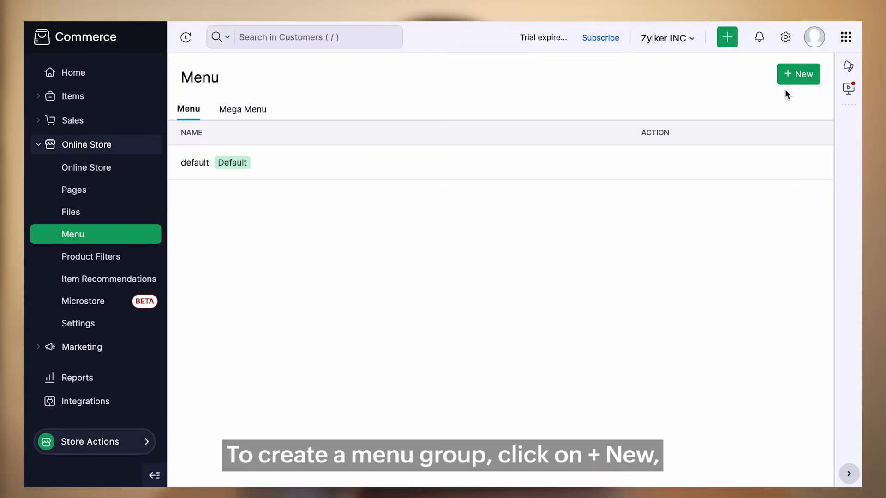
pyautogui.click(790, 81)
pyautogui.click(394, 72)
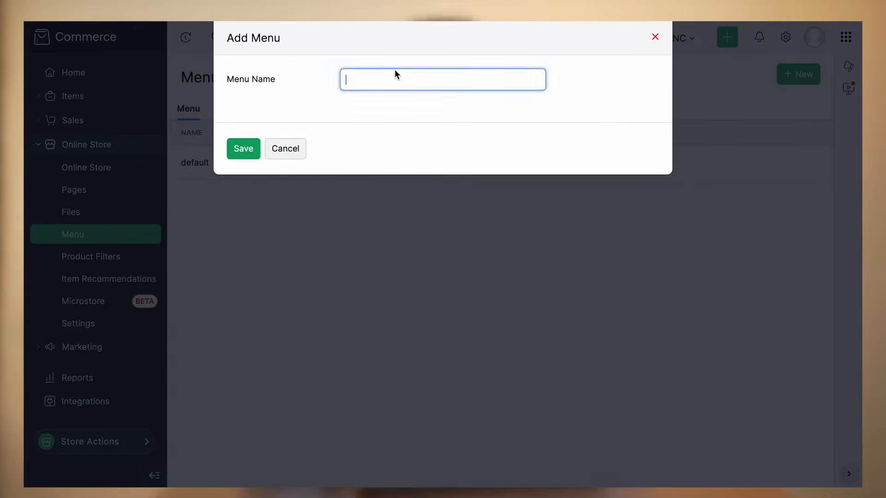
pyautogui.write('New')
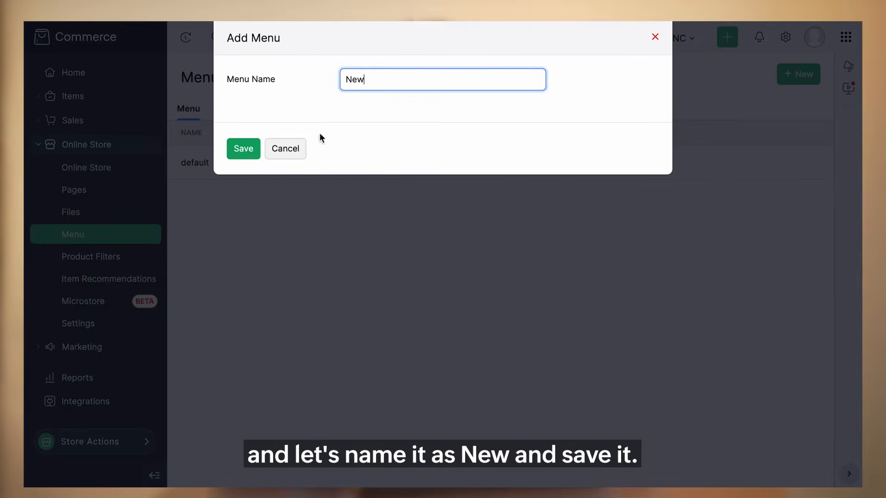
pyautogui.click(243, 148)
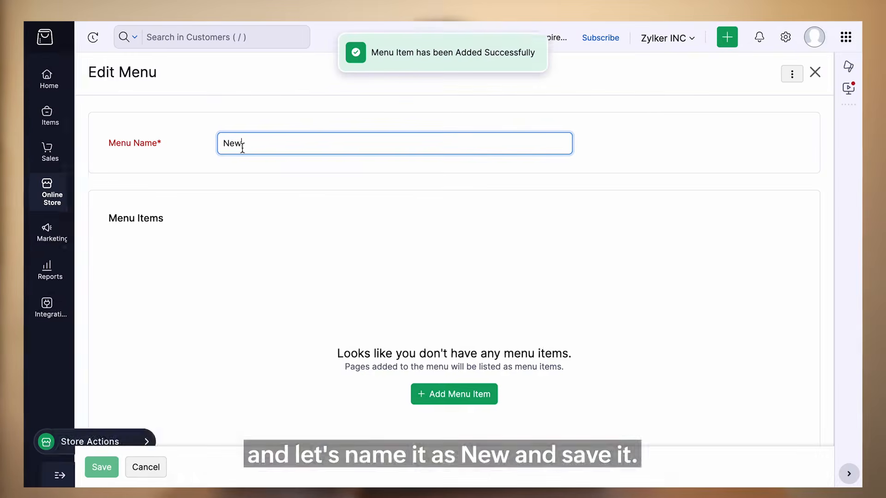
# Add a menu item named Contact to the New menu, of type Page and linked to the Contact page, and save it
pyautogui.click(430, 397)
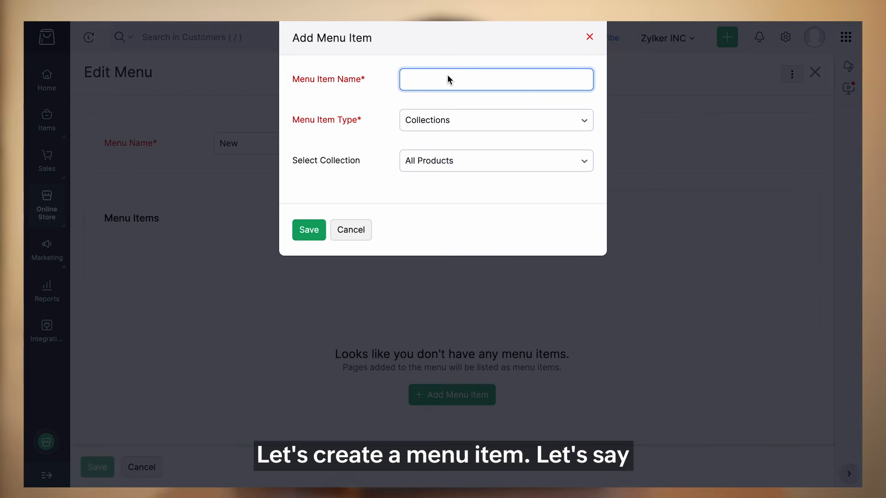
pyautogui.write('Contact')
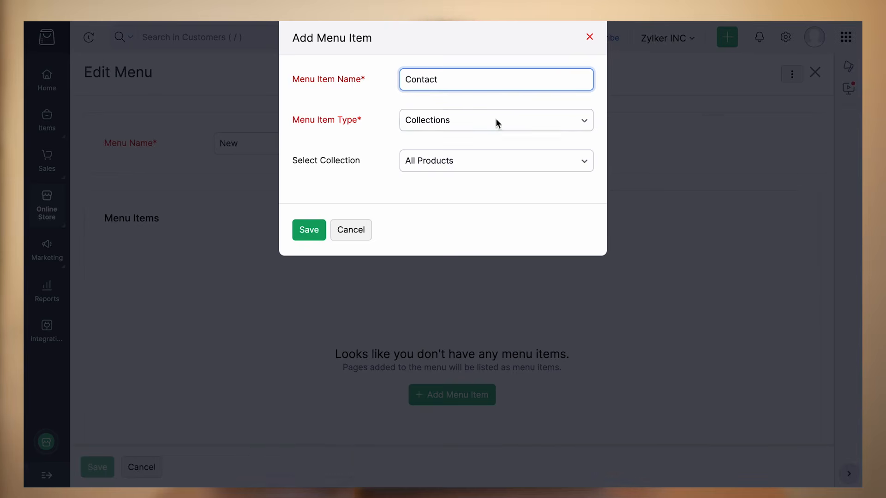
pyautogui.click(497, 124)
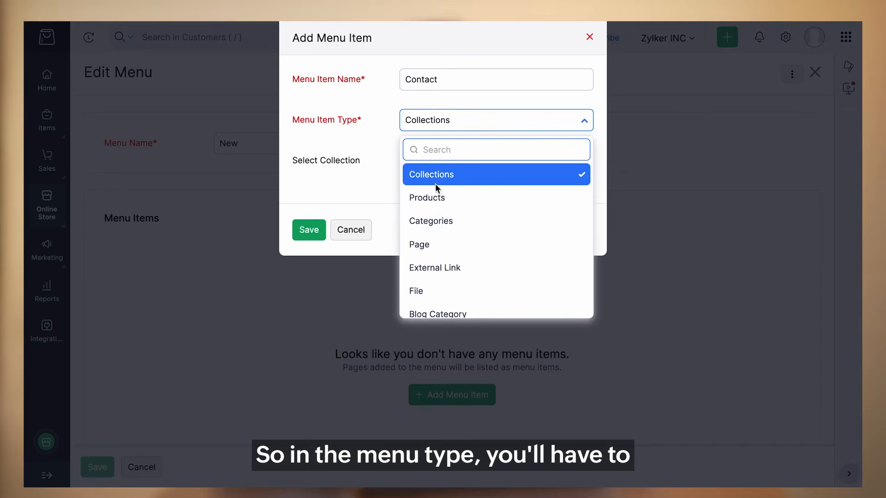
pyautogui.click(450, 236)
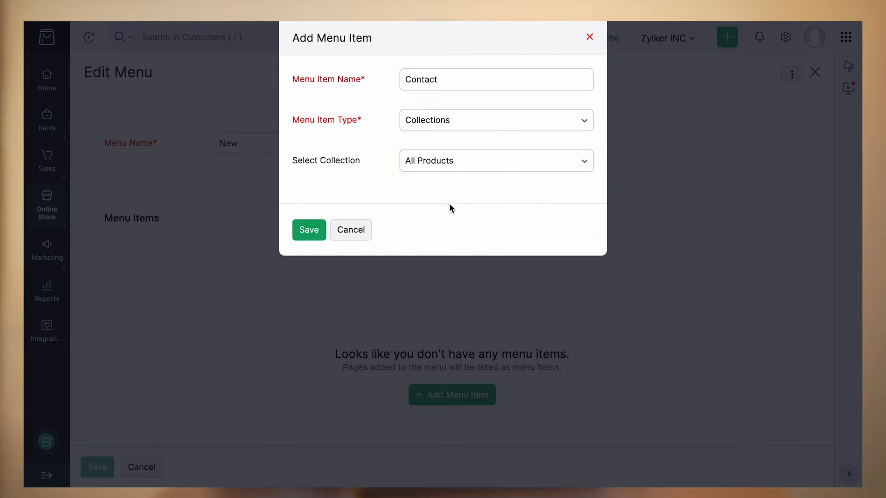
pyautogui.click(450, 163)
pyautogui.click(419, 123)
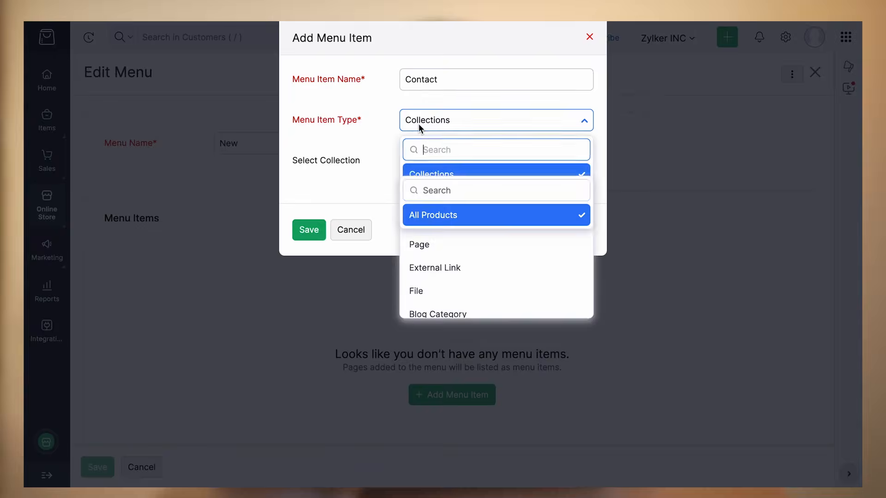
pyautogui.click(442, 244)
pyautogui.click(448, 155)
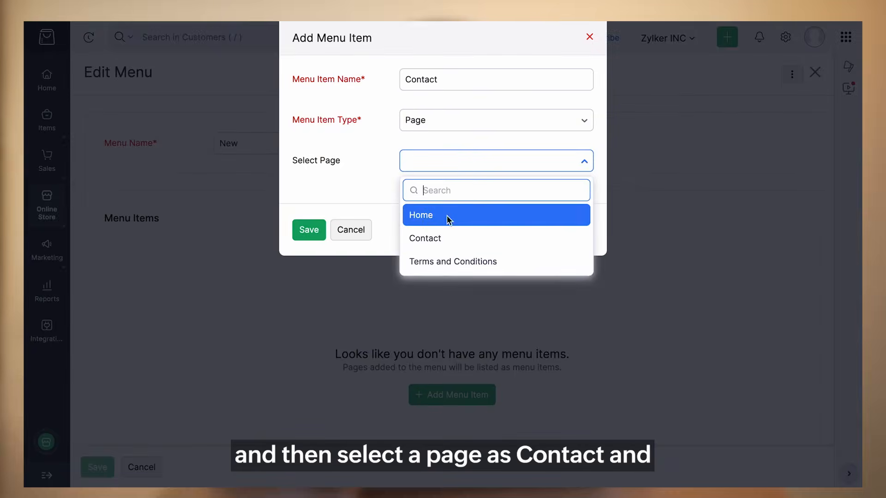
pyautogui.click(447, 244)
pyautogui.click(308, 230)
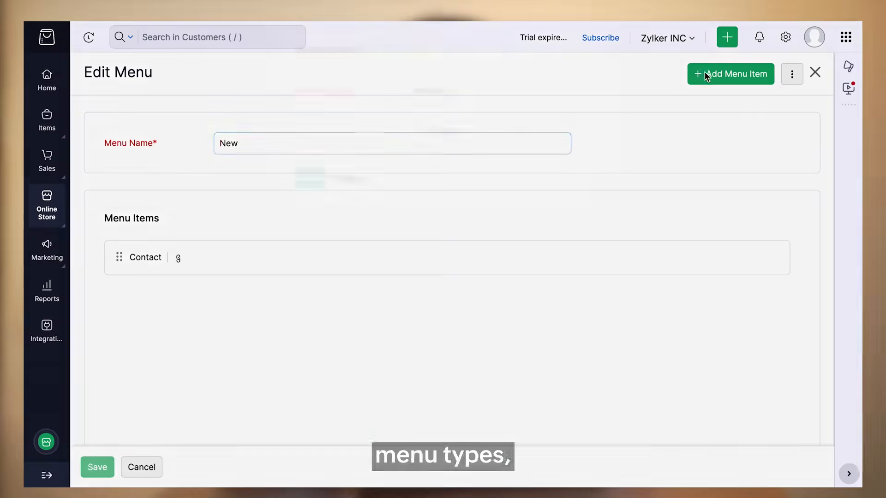
# Start another menu item to review the available menu item types, and cancel it
pyautogui.click(705, 71)
pyautogui.click(470, 118)
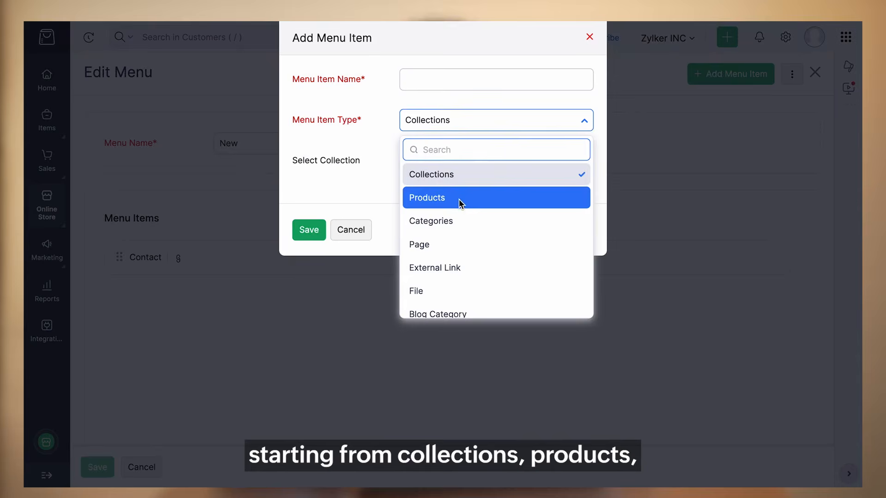
pyautogui.scroll(-2, 466, 232)
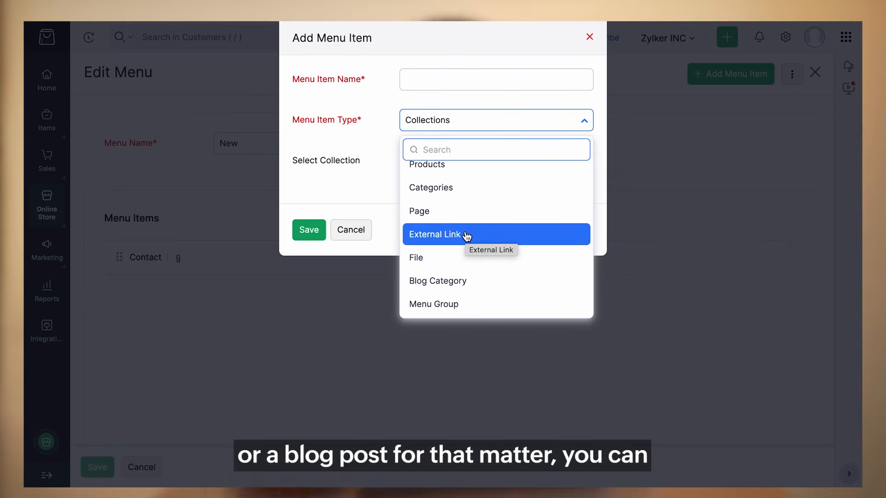
pyautogui.click(345, 230)
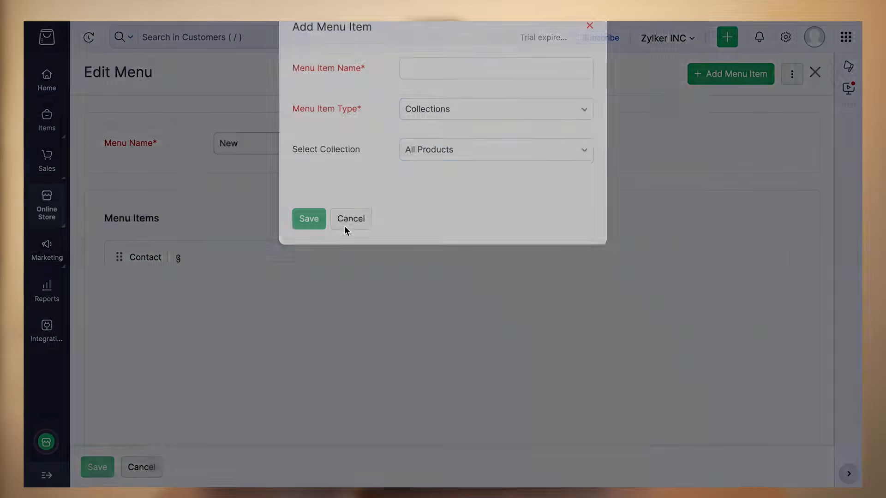
# Leave the New menu and open the default menu for editing
pyautogui.click(145, 467)
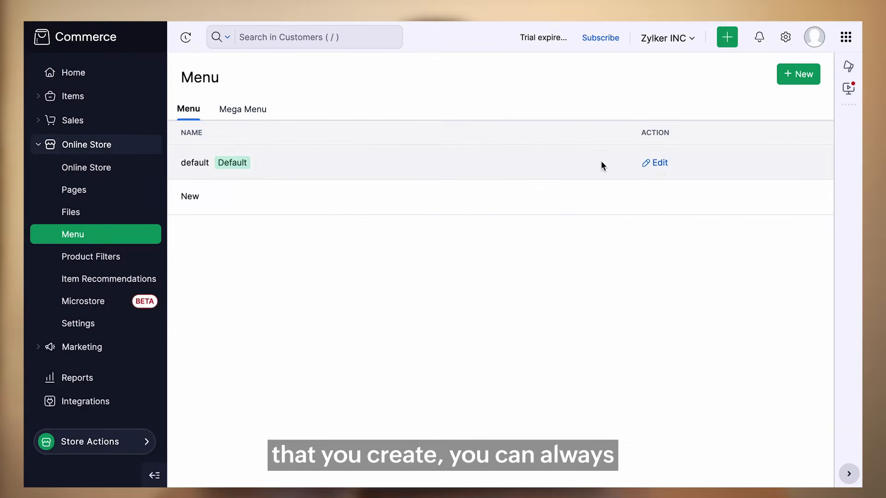
pyautogui.click(657, 163)
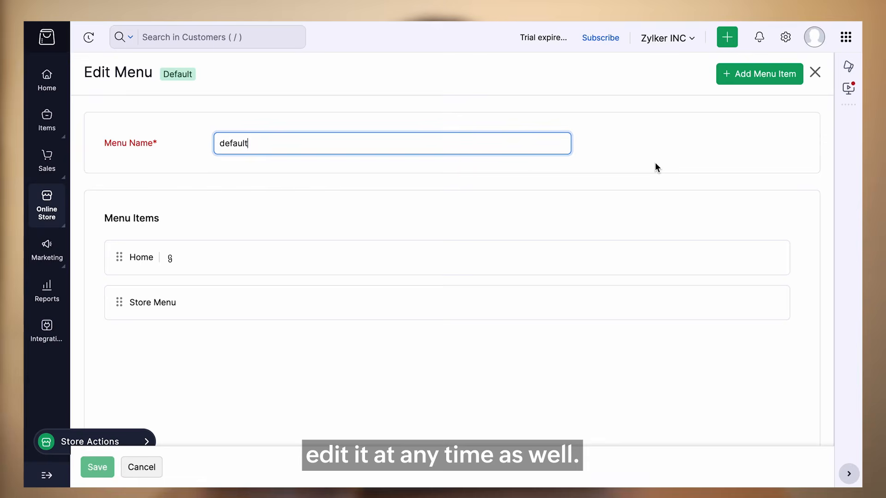
# Leave the default menu, switch to the store's mega menus, and start a new mega menu
pyautogui.moveTo(161, 265)
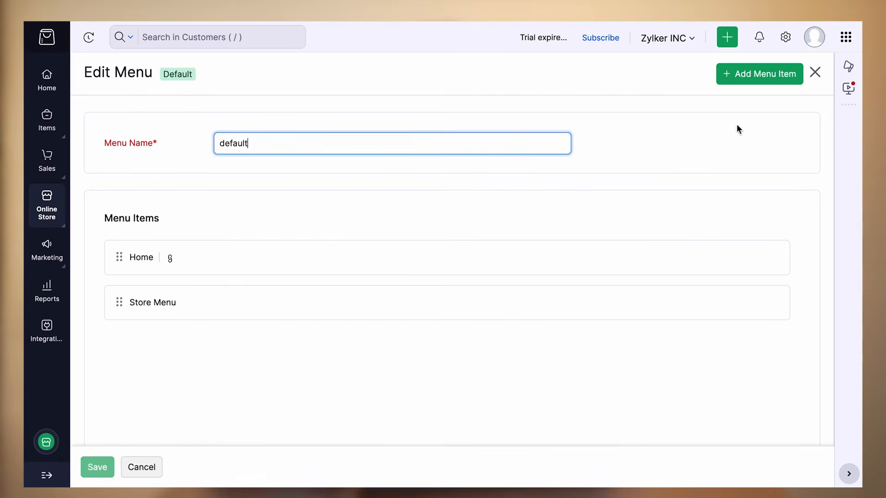
pyautogui.click(815, 73)
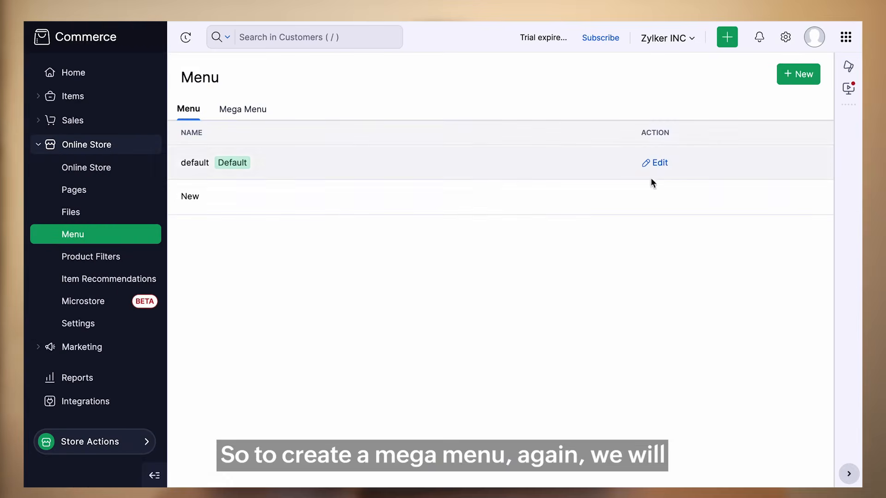
pyautogui.click(237, 109)
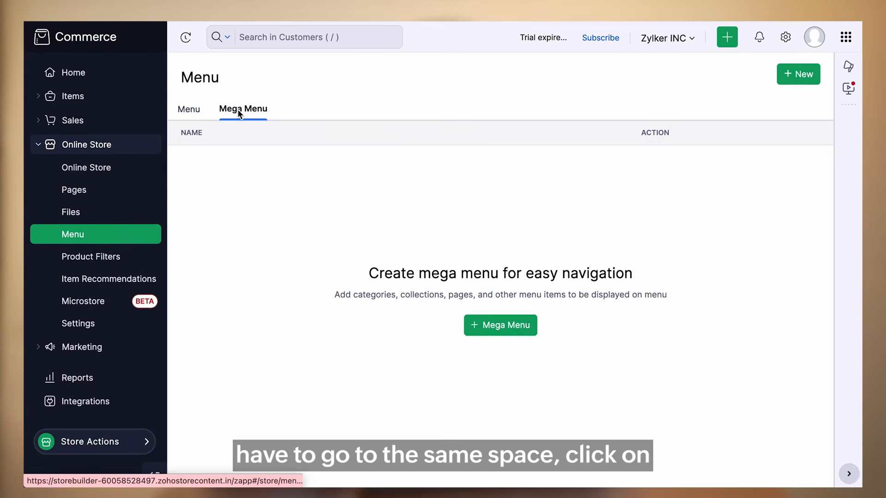
pyautogui.click(493, 324)
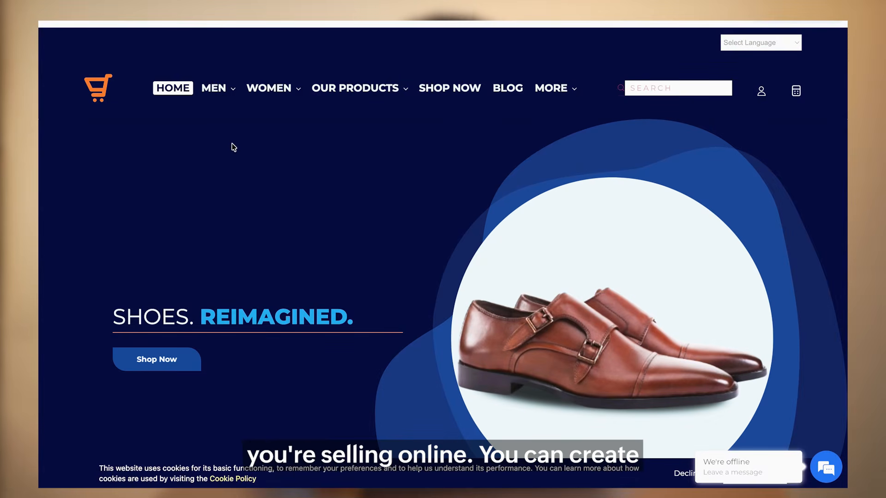
# Examine the Men and Women mega menus on the sample shoe storefront
pyautogui.click(223, 89)
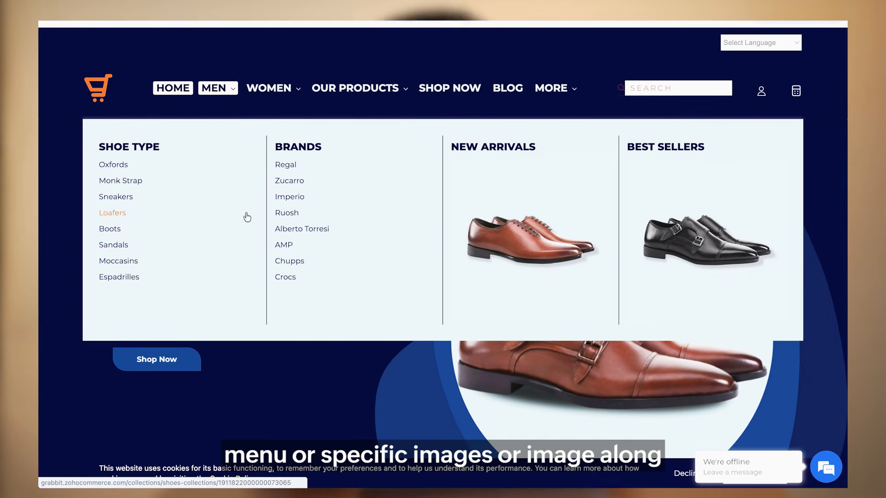
pyautogui.click(276, 90)
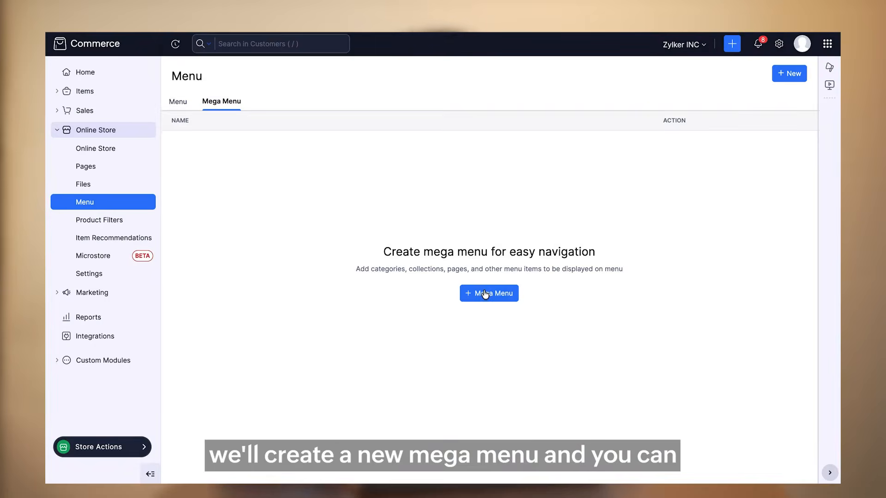
# Create a mega menu named New and save it
pyautogui.click(485, 293)
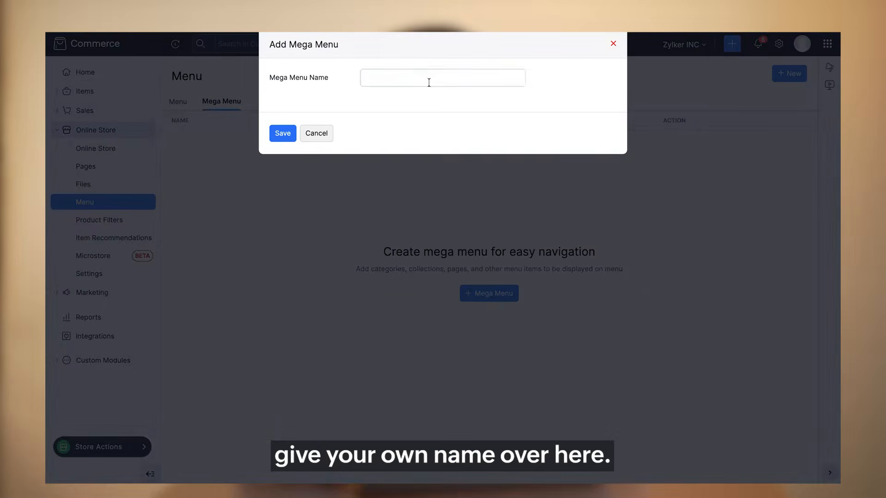
pyautogui.click(429, 79)
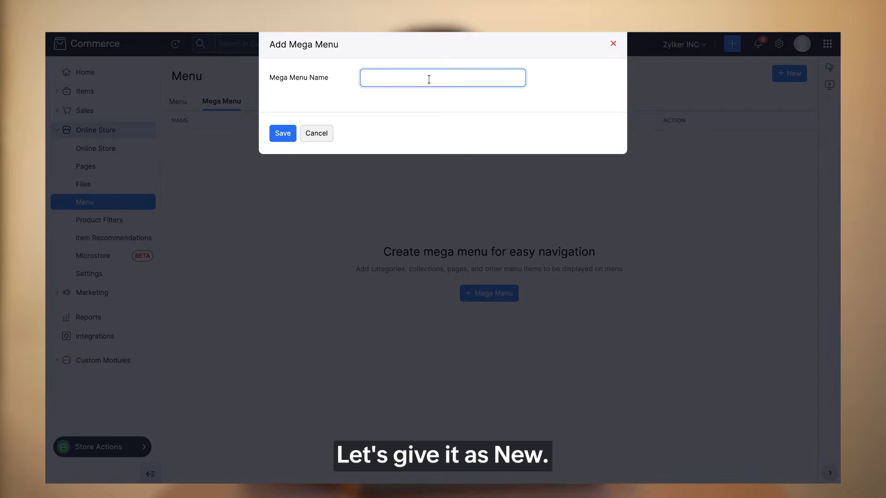
pyautogui.click(289, 136)
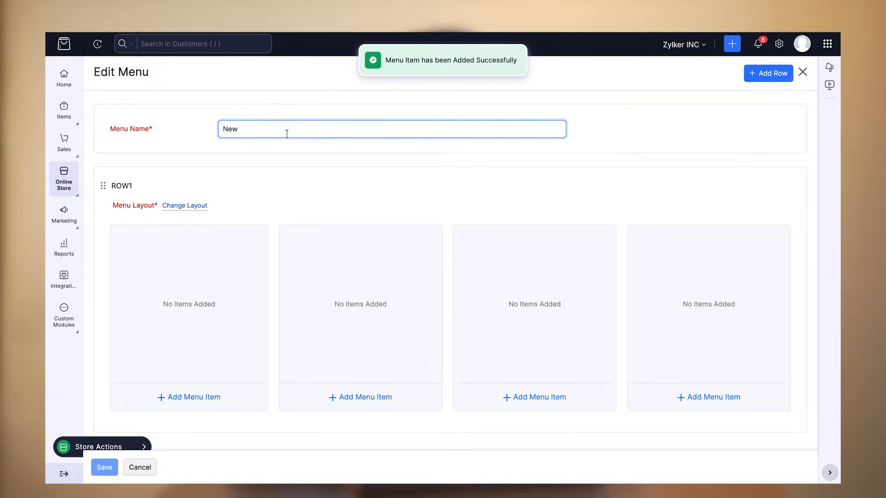
# Try the 2 + 2 + 2 + 2 + 2 + 2 and 9 + 3 column layouts for row 1 of the New mega menu, saving each
pyautogui.click(189, 208)
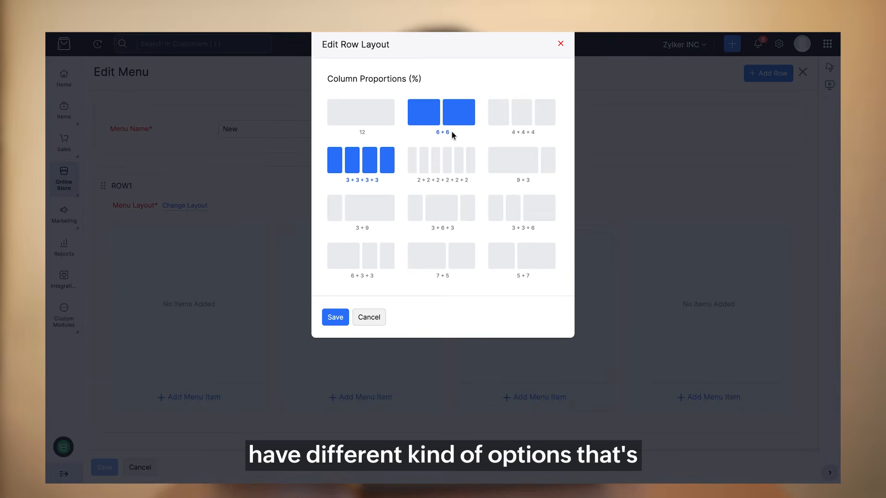
pyautogui.click(450, 171)
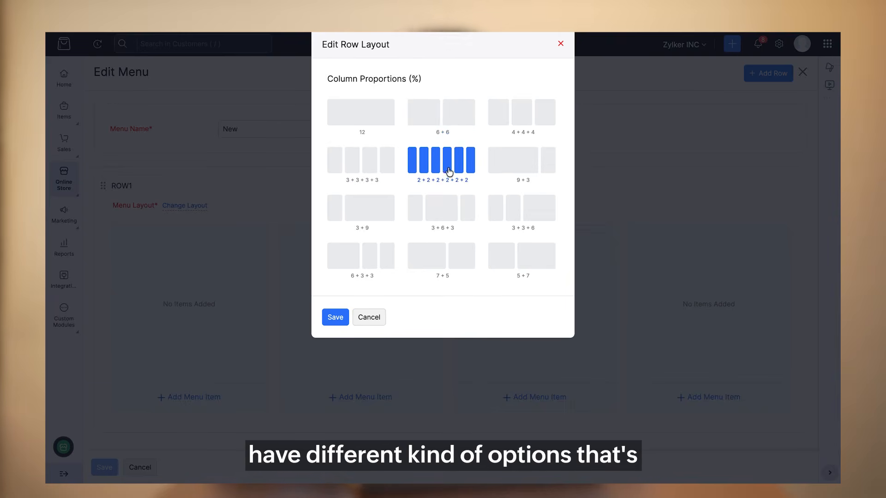
pyautogui.click(342, 322)
pyautogui.click(187, 207)
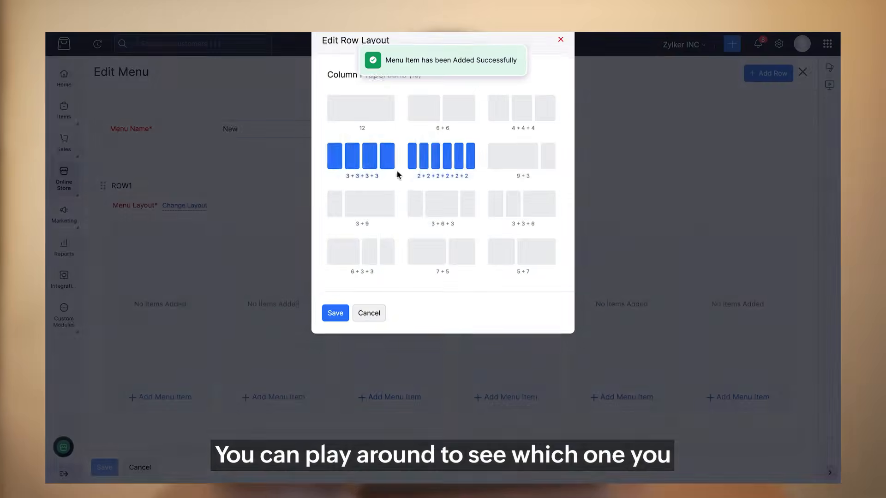
pyautogui.click(537, 159)
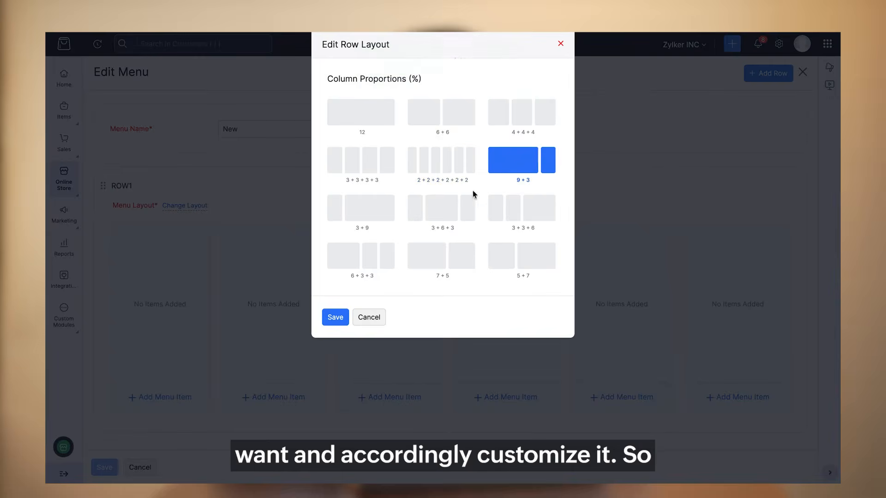
pyautogui.click(335, 319)
# Set the column layout of row 1 in the New mega menu to 3 + 3 + 3 + 3 and save it
pyautogui.click(186, 206)
pyautogui.click(382, 168)
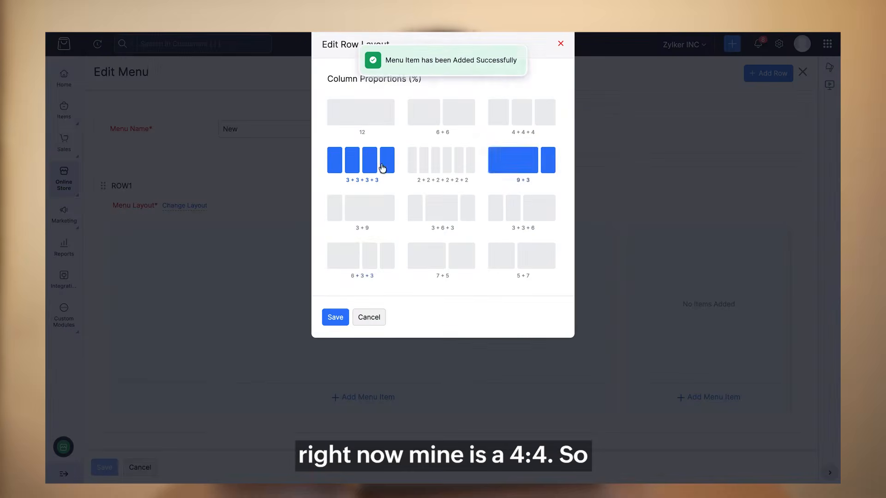
pyautogui.click(332, 319)
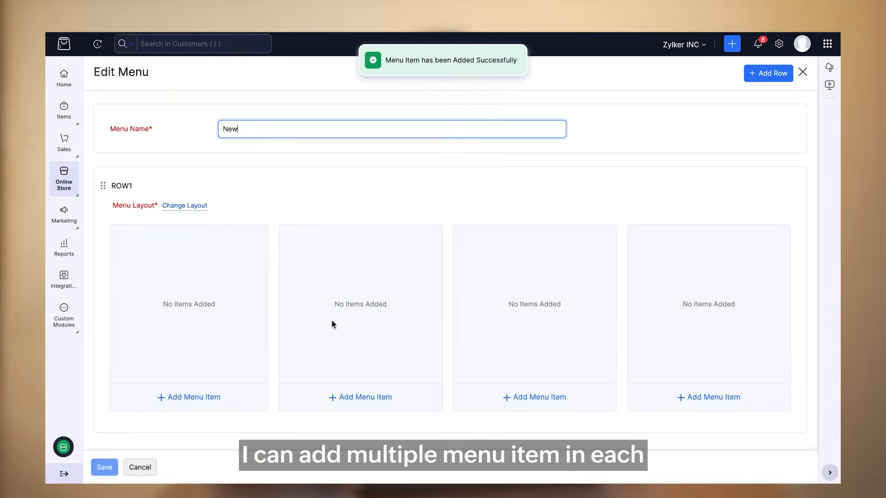
pyautogui.scroll(-1, 332, 324)
pyautogui.click(193, 378)
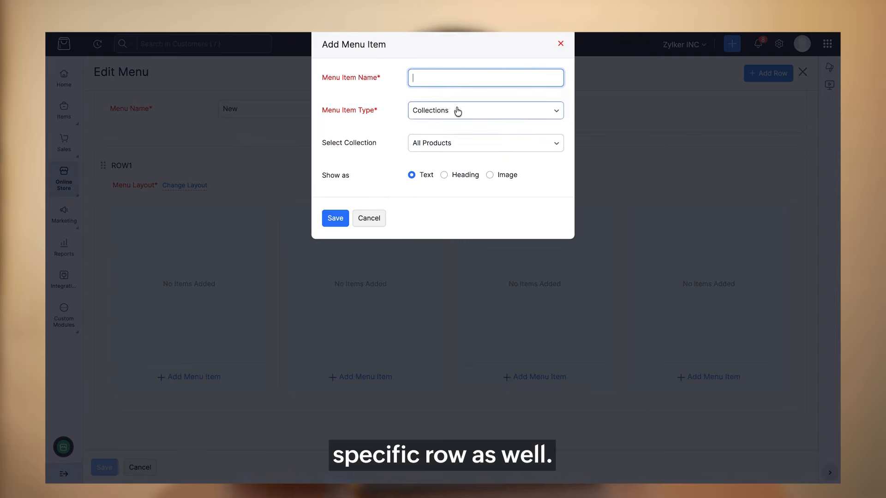
pyautogui.click(378, 219)
pyautogui.click(372, 378)
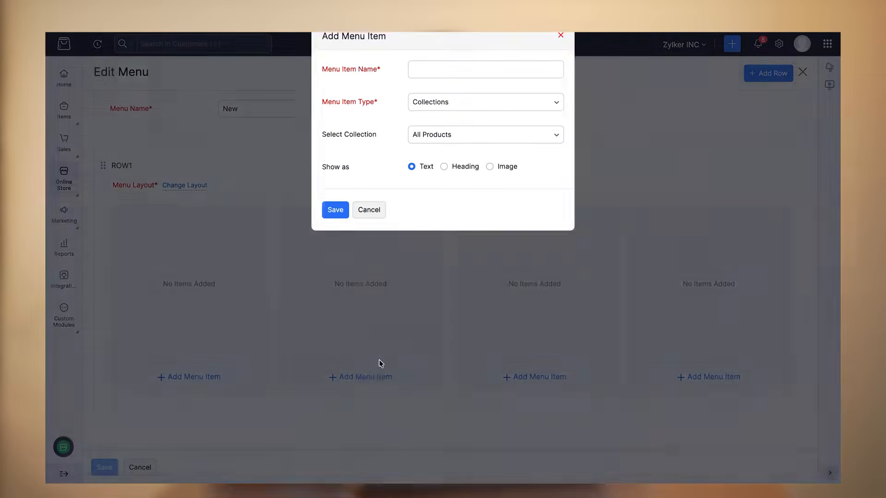
pyautogui.click(371, 219)
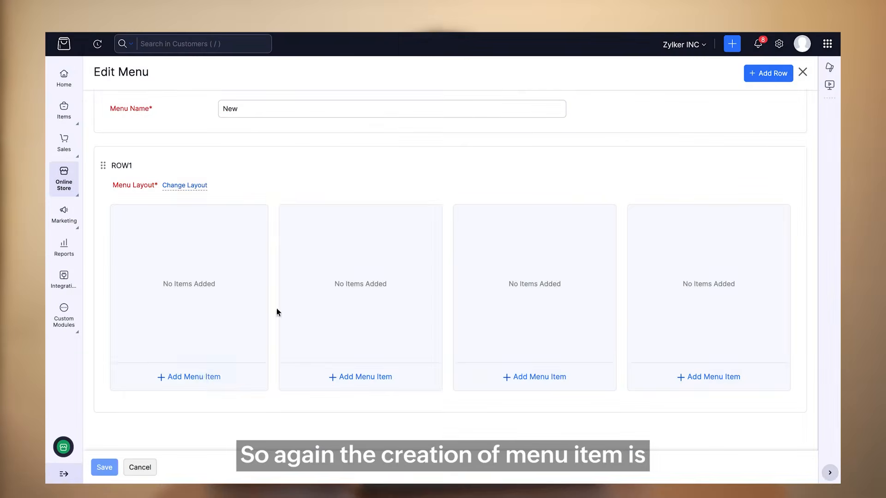
# Try a first-column menu item shown as a heading and as an image using the B2B Bizmart logo file, and cancel it
pyautogui.click(202, 378)
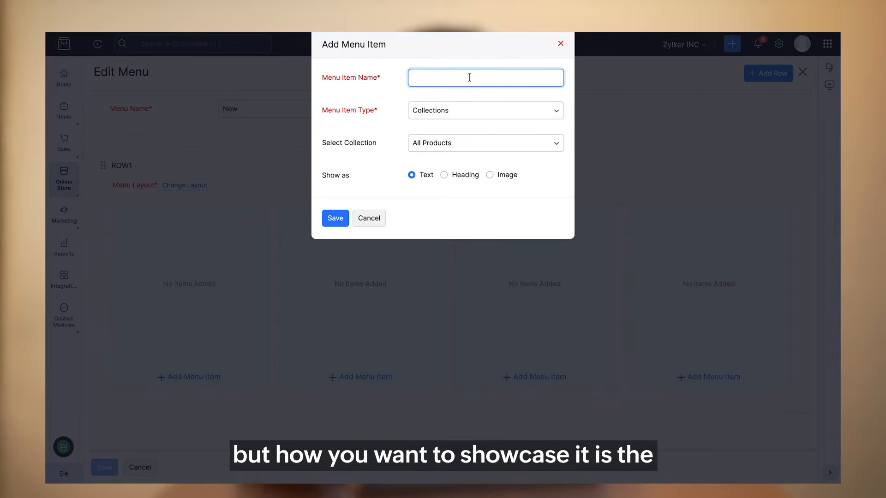
pyautogui.click(449, 177)
pyautogui.click(444, 175)
pyautogui.click(490, 175)
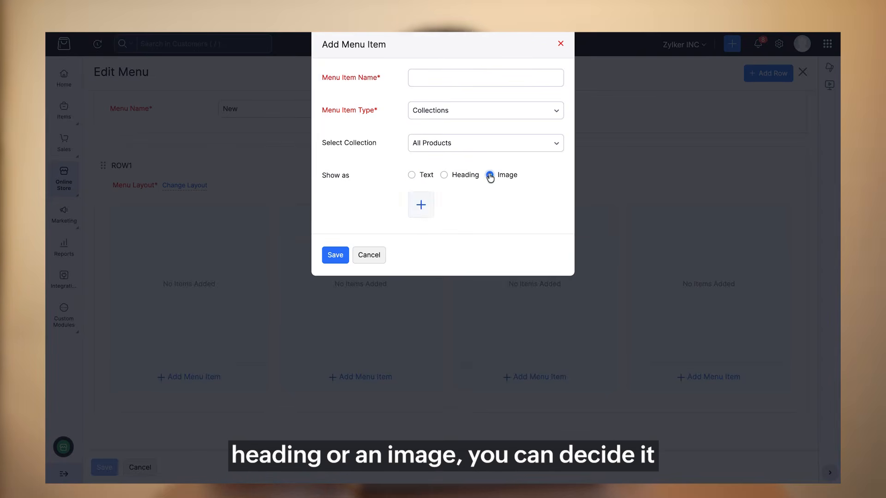
pyautogui.click(419, 207)
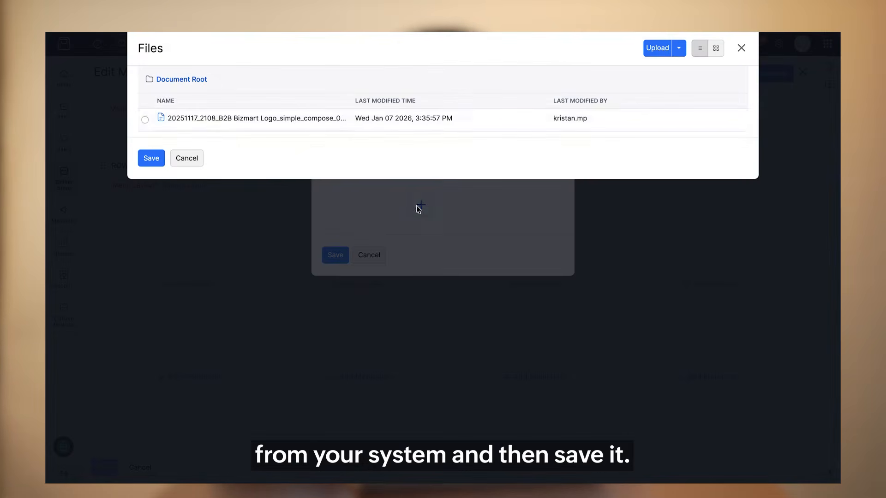
pyautogui.click(145, 120)
pyautogui.click(148, 161)
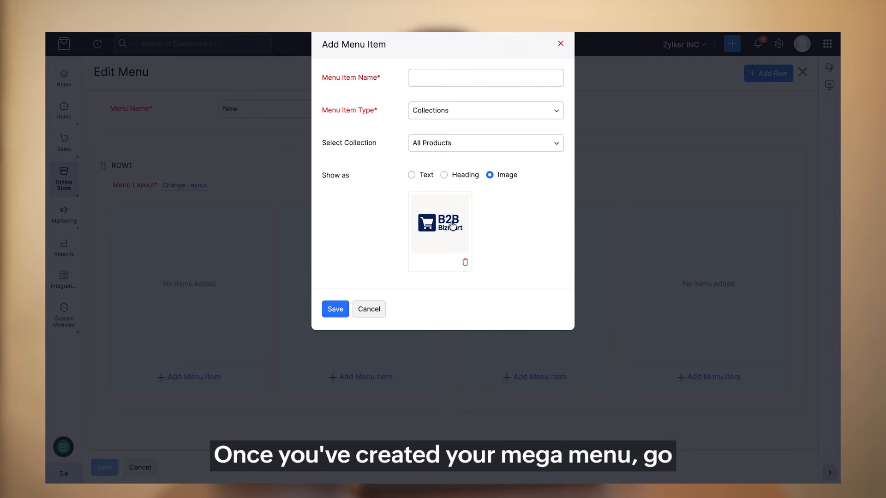
pyautogui.click(458, 77)
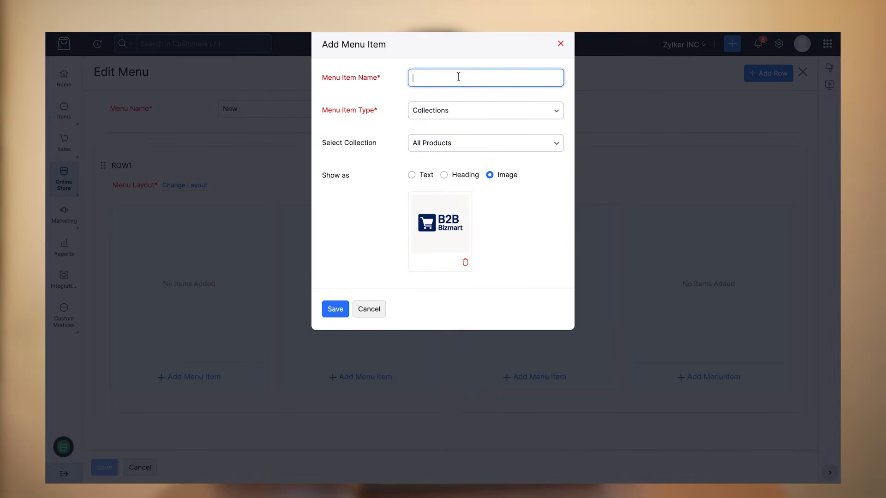
pyautogui.click(364, 310)
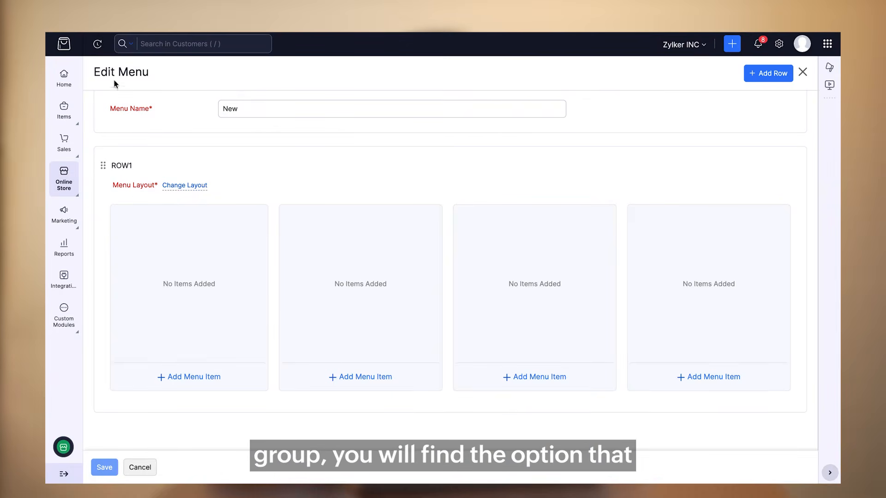
# Return to the store's regular menus, open the default menu, and link the New mega menu to its Home item
pyautogui.moveTo(65, 180)
pyautogui.click(123, 248)
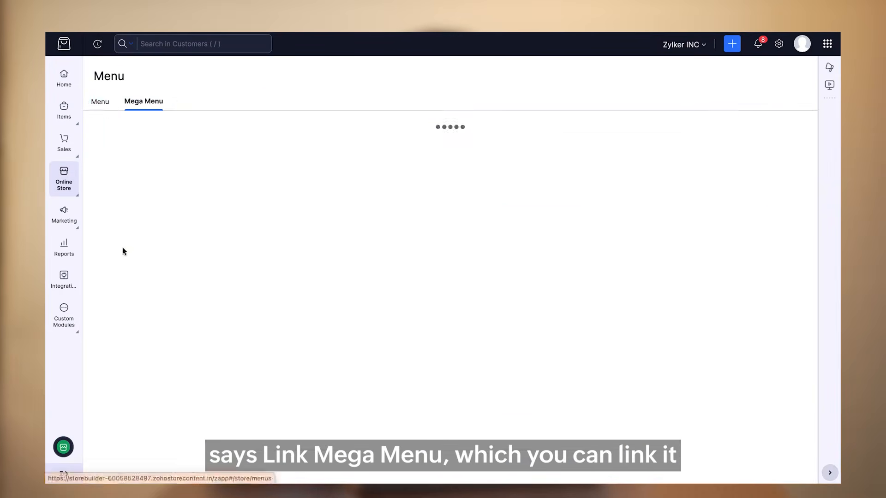
pyautogui.click(98, 107)
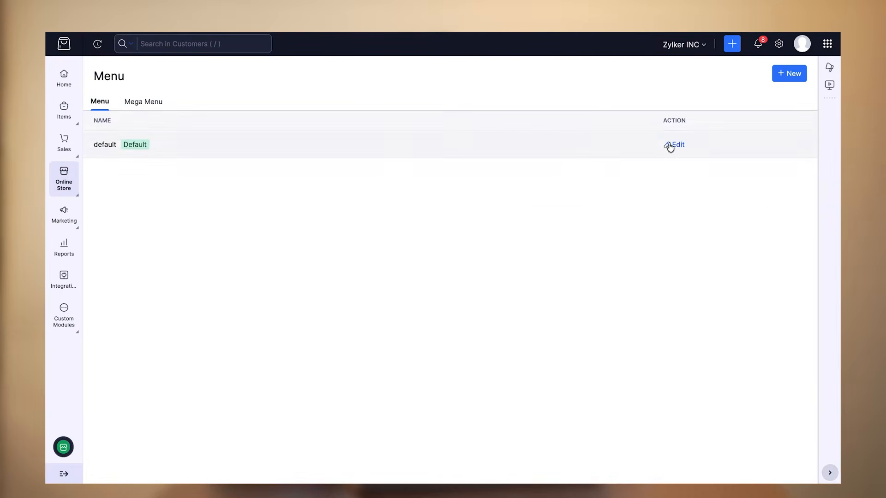
pyautogui.click(667, 146)
pyautogui.click(202, 222)
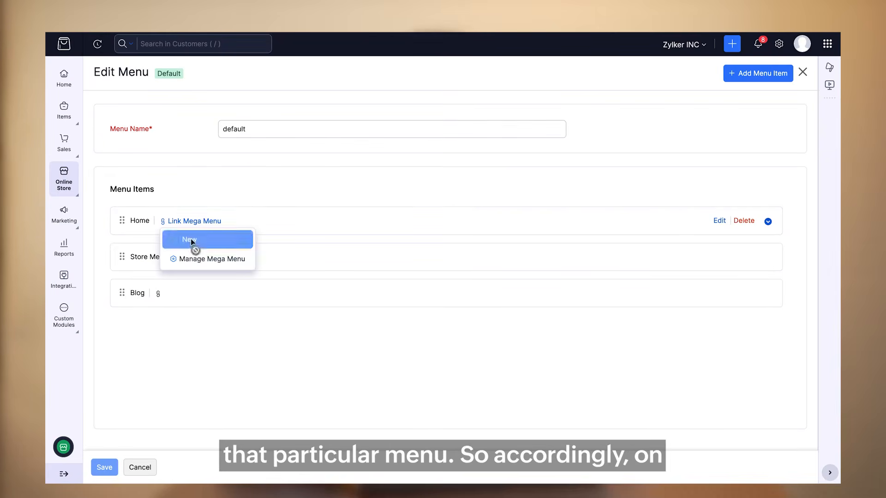
pyautogui.click(190, 239)
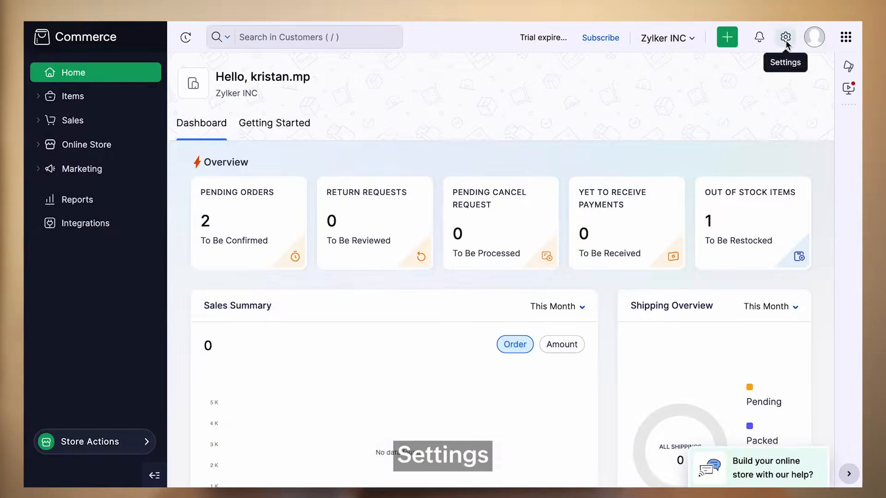
# Open the Domain and SSL settings of the online store
pyautogui.click(786, 43)
pyautogui.scroll(-10, 514, 296)
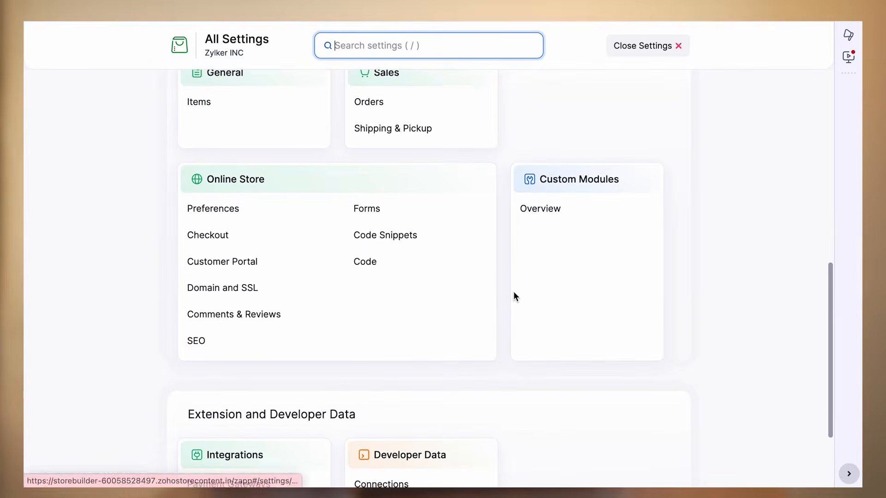
pyautogui.click(264, 275)
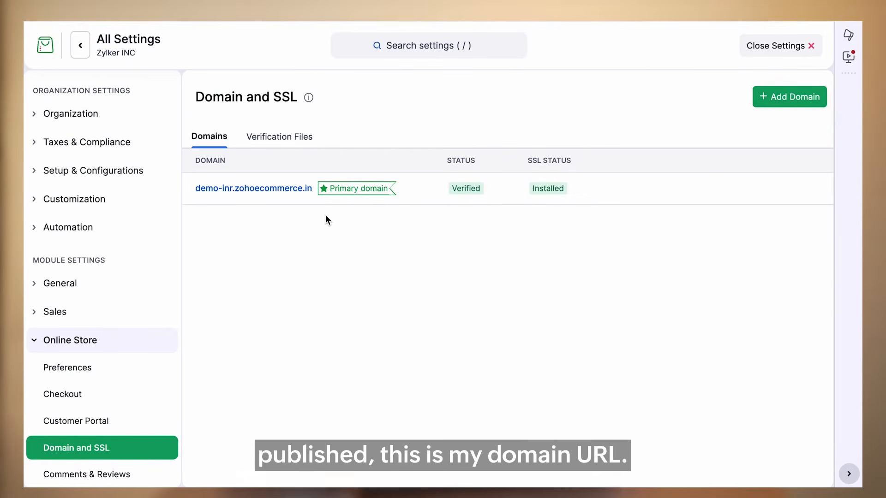
# Change the primary domain's free subdomain to zylkercompany and update the domain
pyautogui.moveTo(798, 186)
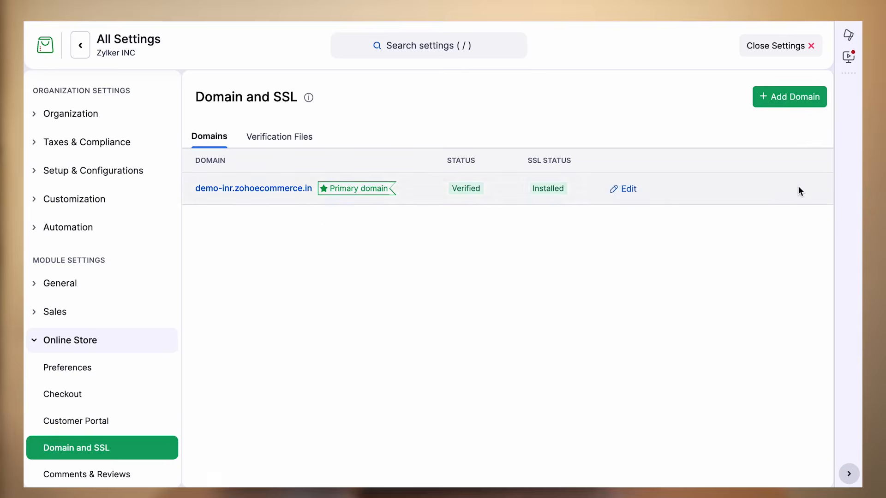
pyautogui.click(626, 189)
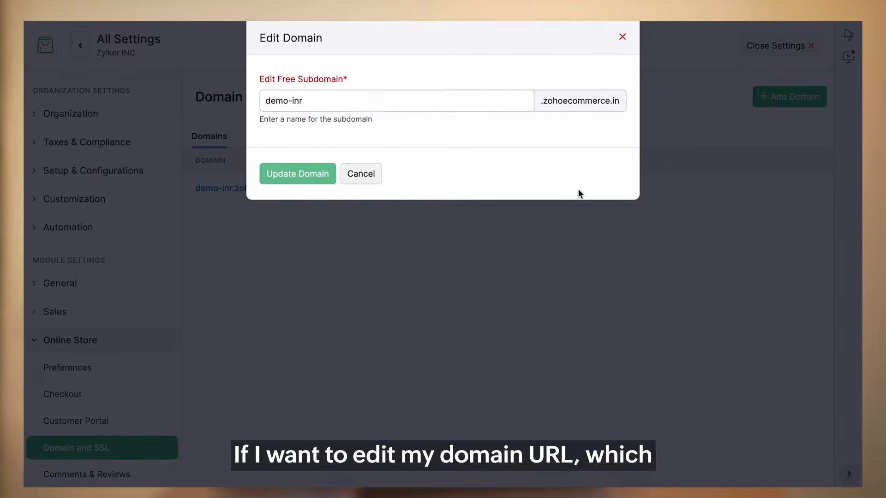
pyautogui.click(360, 104)
pyautogui.hotkey('ctrl', 'a')
pyautogui.write('z')
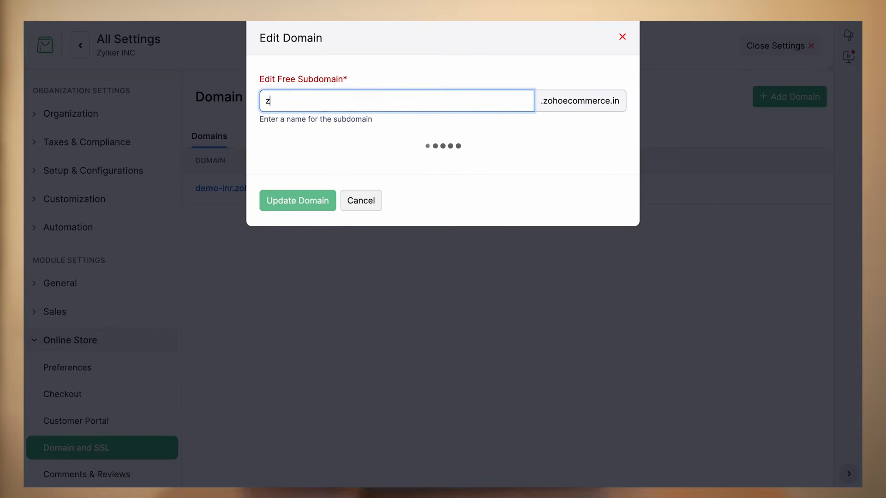
pyautogui.write('ylkercompany')
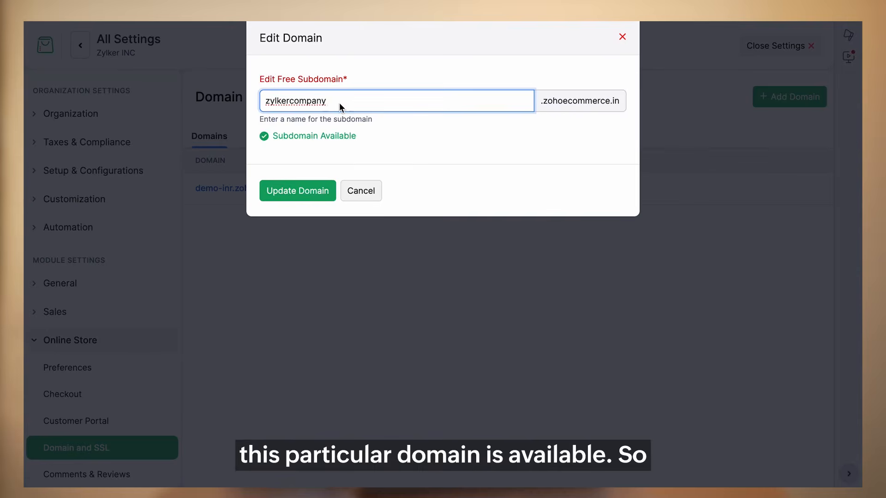
pyautogui.click(307, 189)
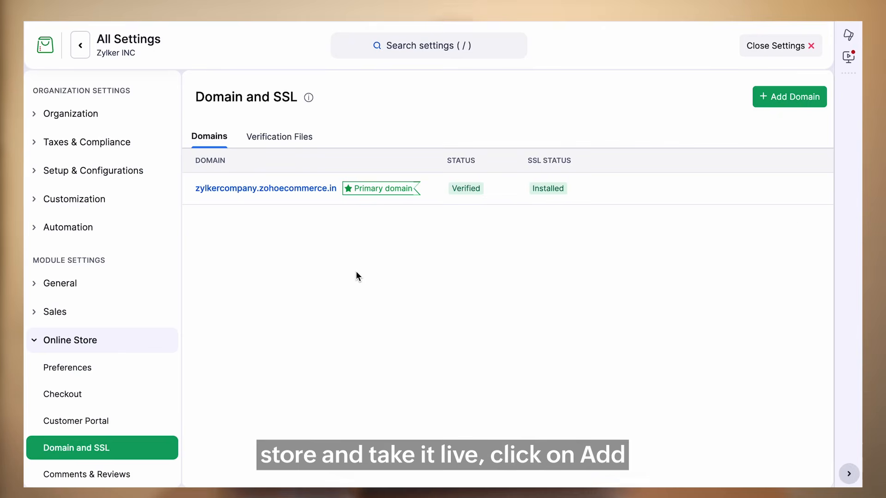
pyautogui.click(787, 97)
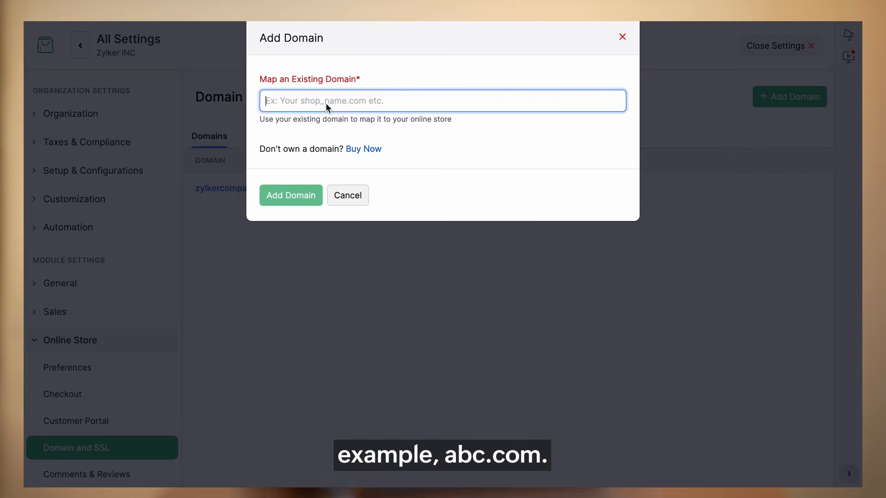
pyautogui.write('abc.com')
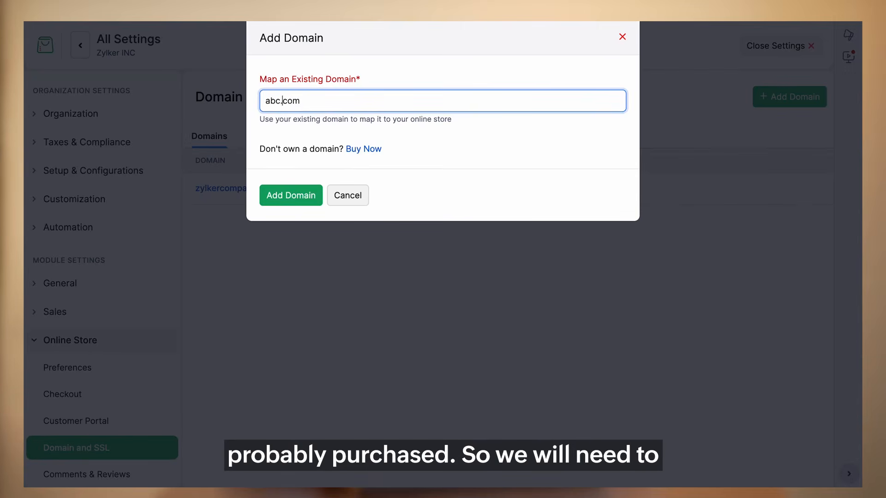
pyautogui.click(266, 101)
pyautogui.write('www.')
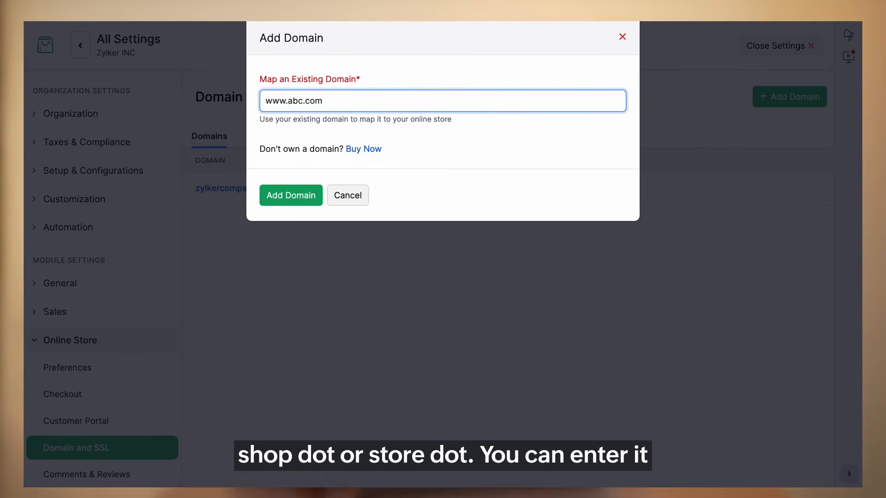
pyautogui.click(299, 195)
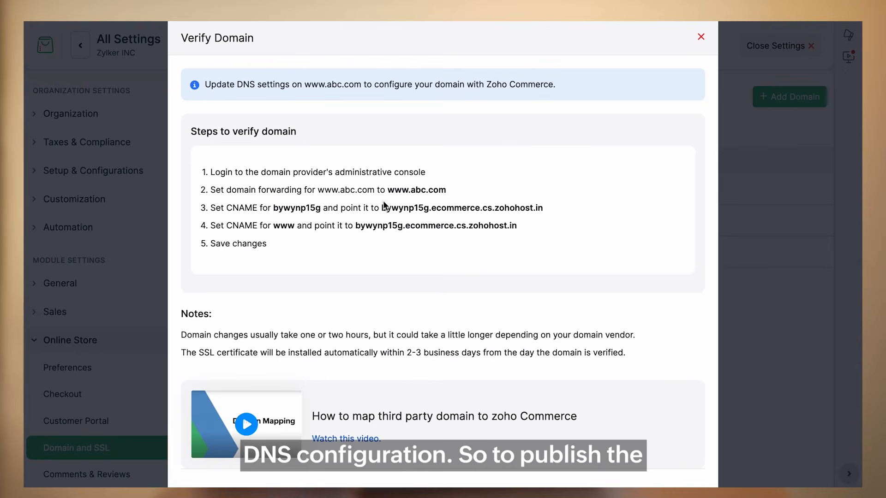
pyautogui.click(700, 38)
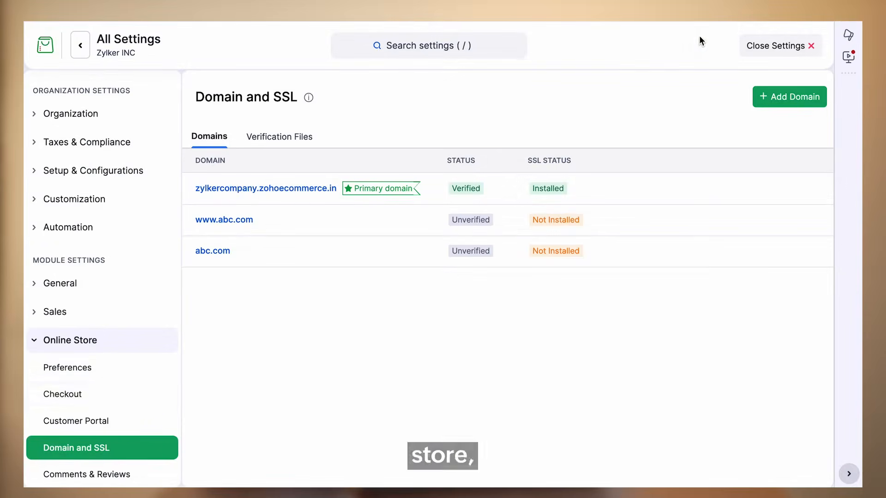
# Return to the store's dashboard and show the store actions for publishing or visiting the online store
pyautogui.scroll(-2, 121, 411)
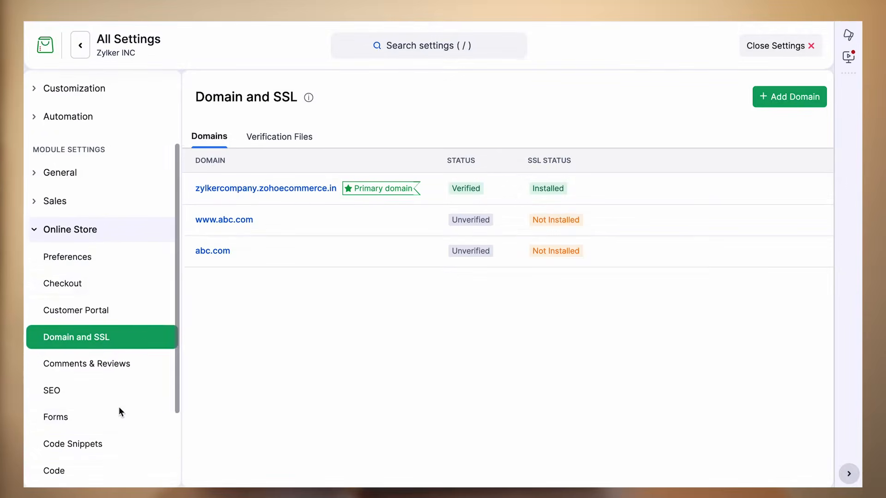
pyautogui.click(45, 46)
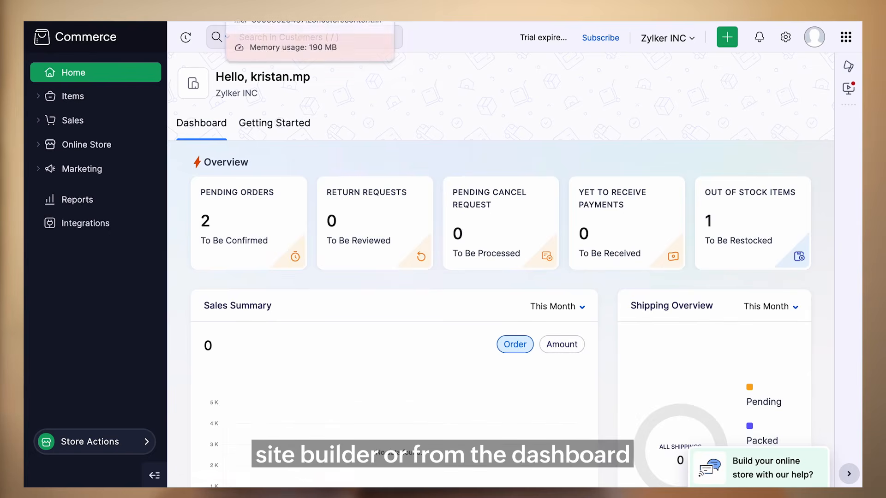
pyautogui.click(122, 439)
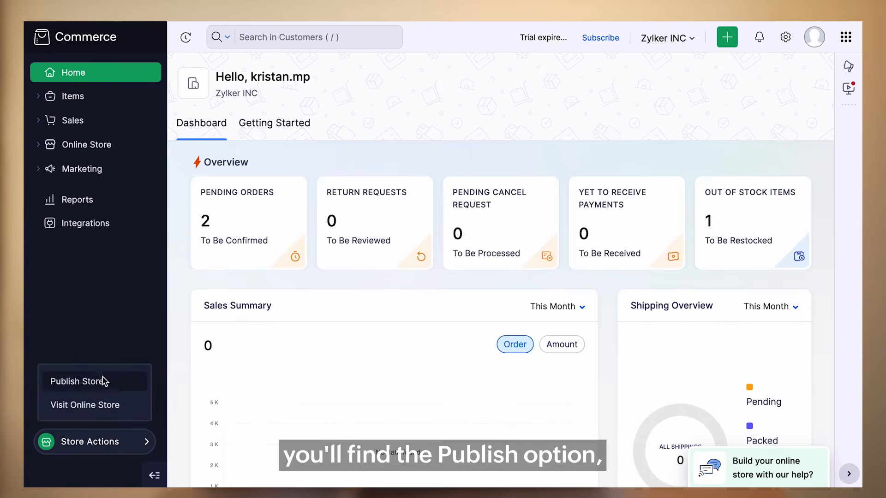